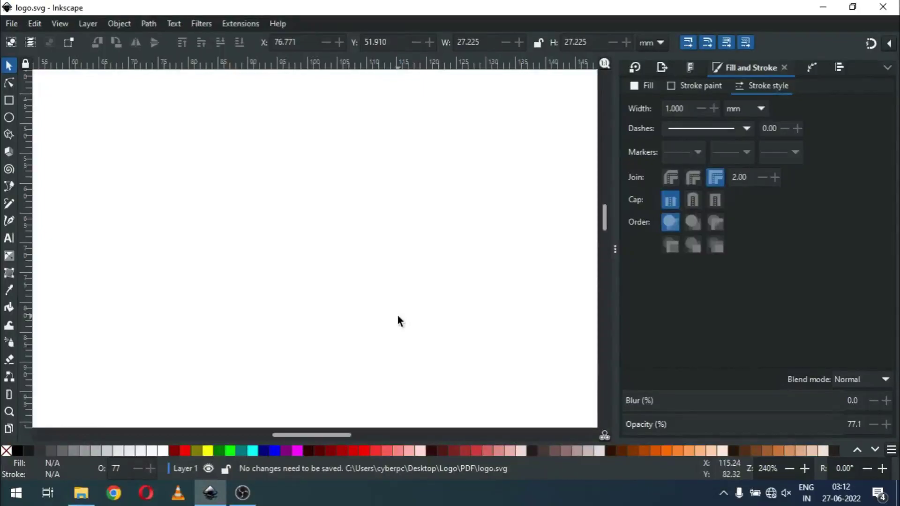
Step: Draw an unfilled circle of about 11.3 mm radius on the empty page and save the document
click(9, 118)
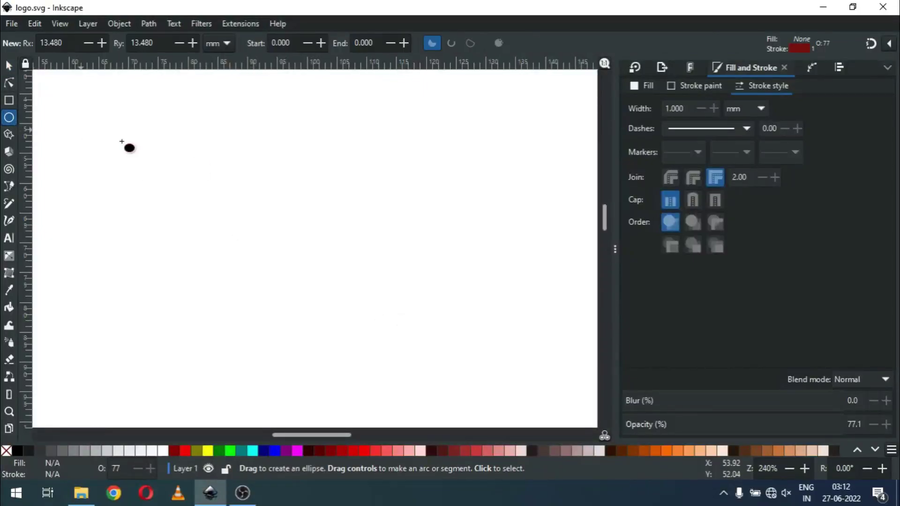
drag(267, 200, 353, 269)
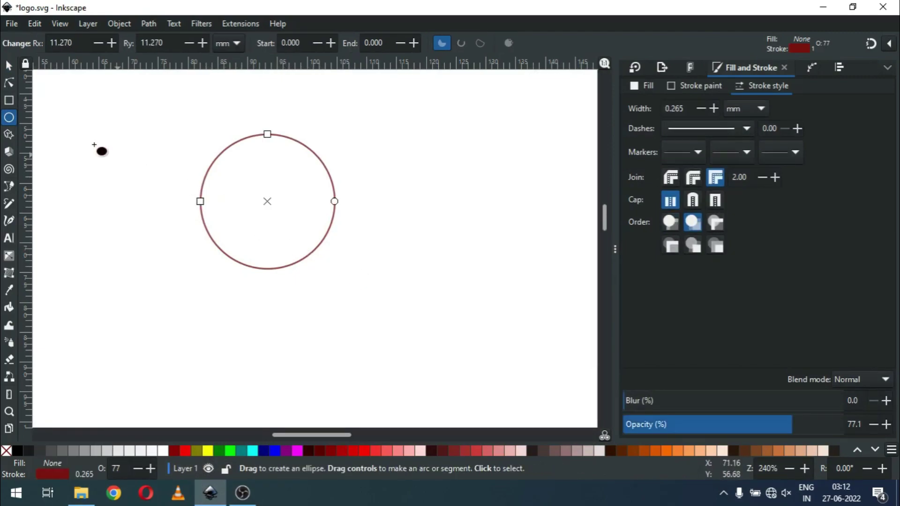
click(7, 70)
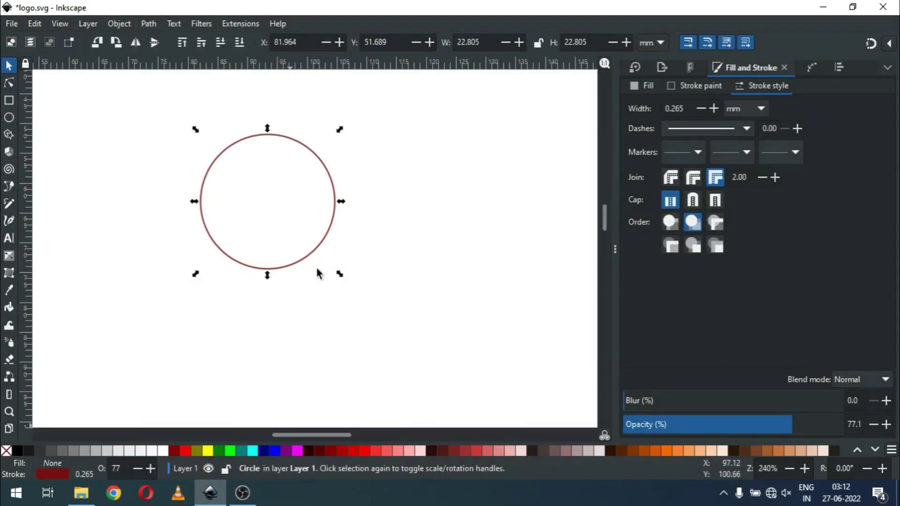
key(ctrl+s)
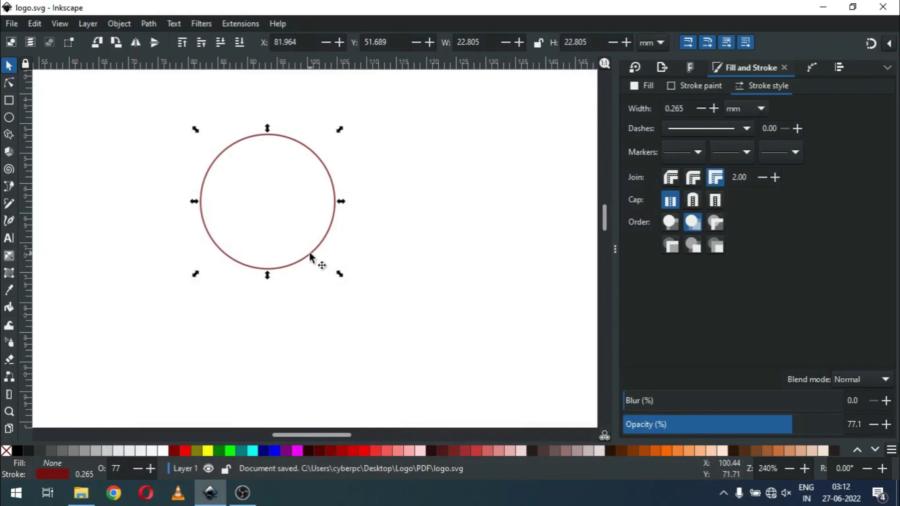
Step: Duplicate the circle and scale the copy about the shared centre down to about 8.9 mm wide
right_click(309, 255)
click(340, 284)
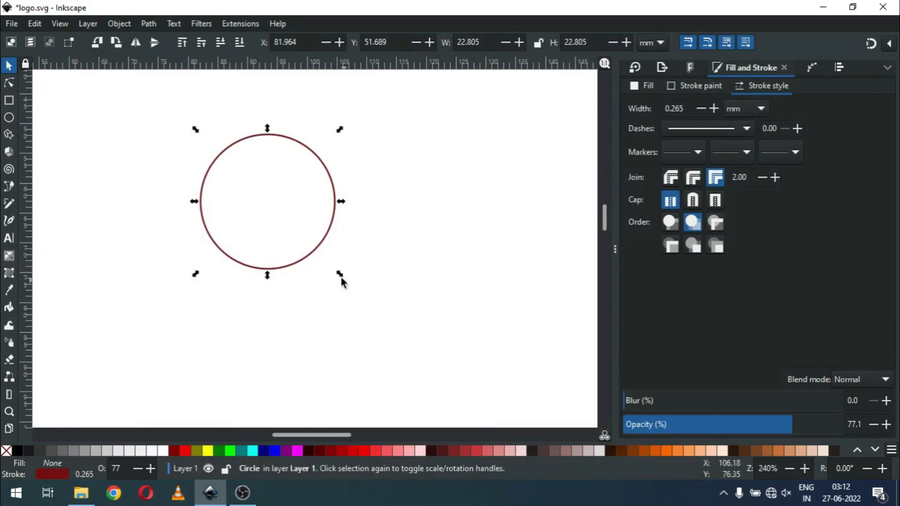
drag(339, 277, 298, 241)
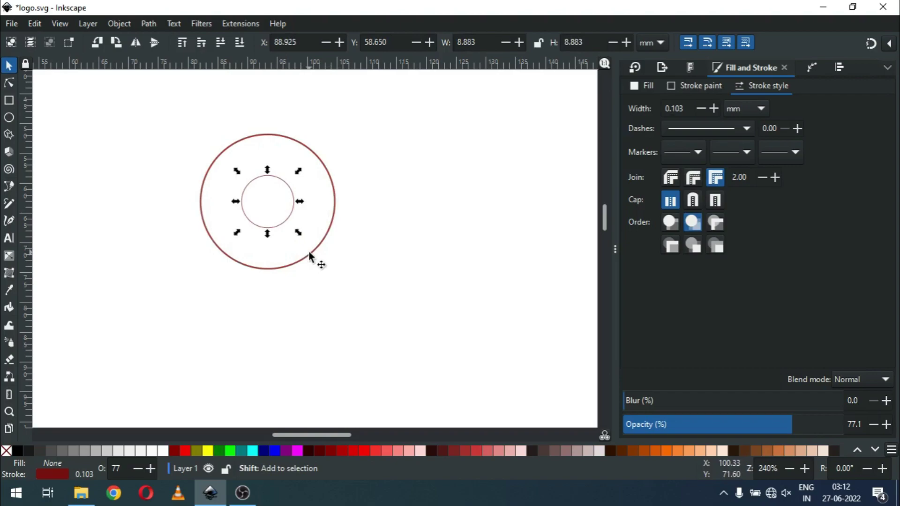
Step: Select both circles and set their stroke width to 1 px
shift+click(309, 253)
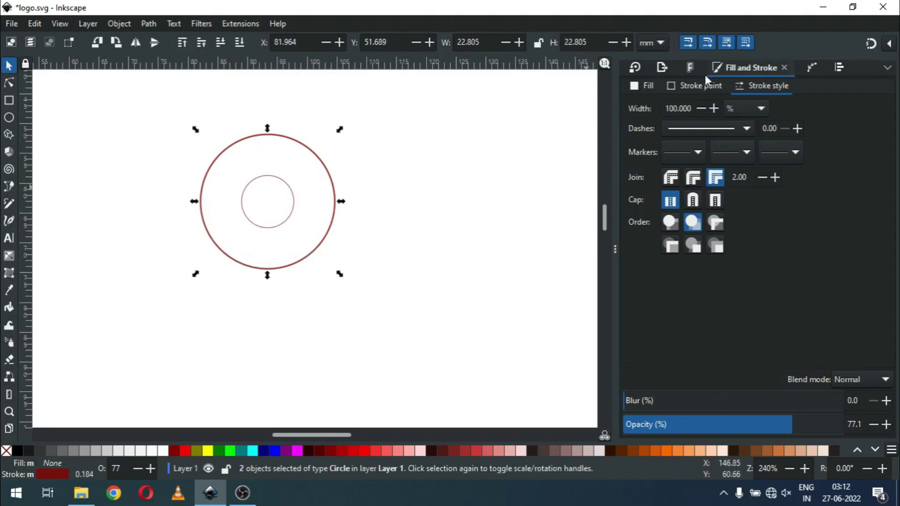
click(693, 86)
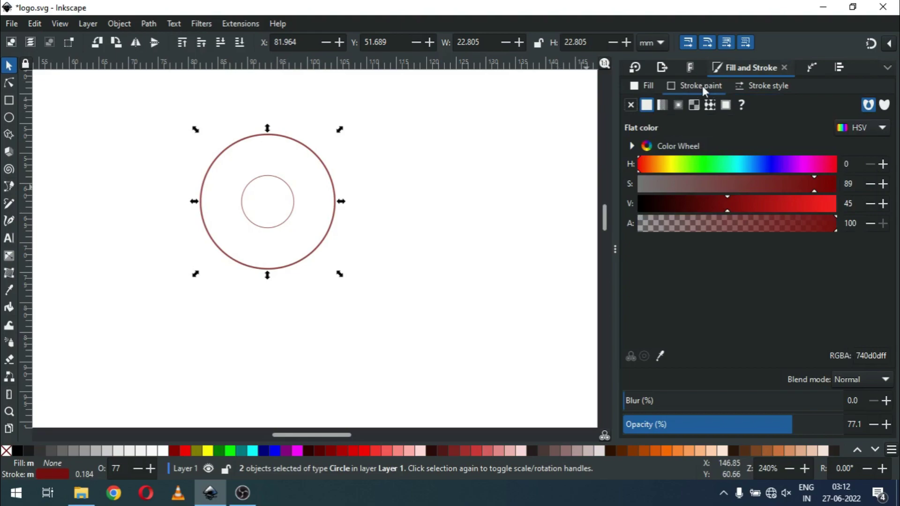
click(648, 87)
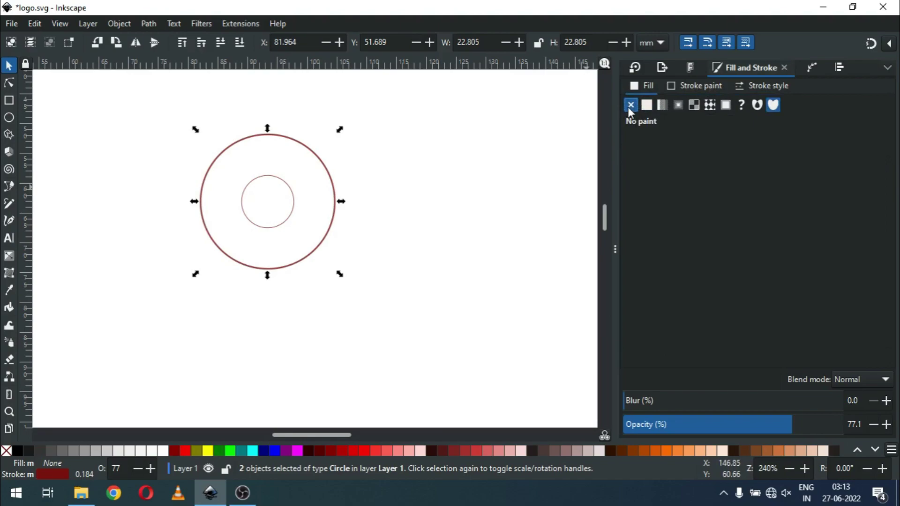
click(693, 86)
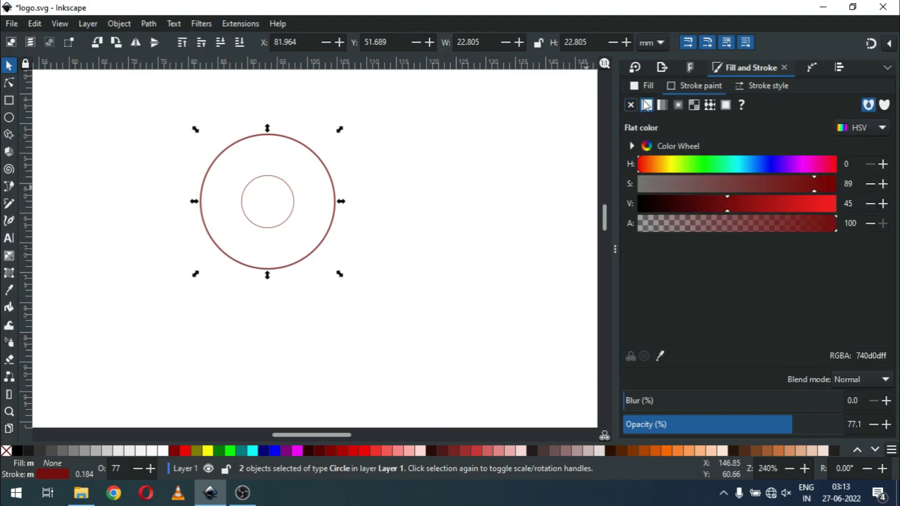
click(761, 89)
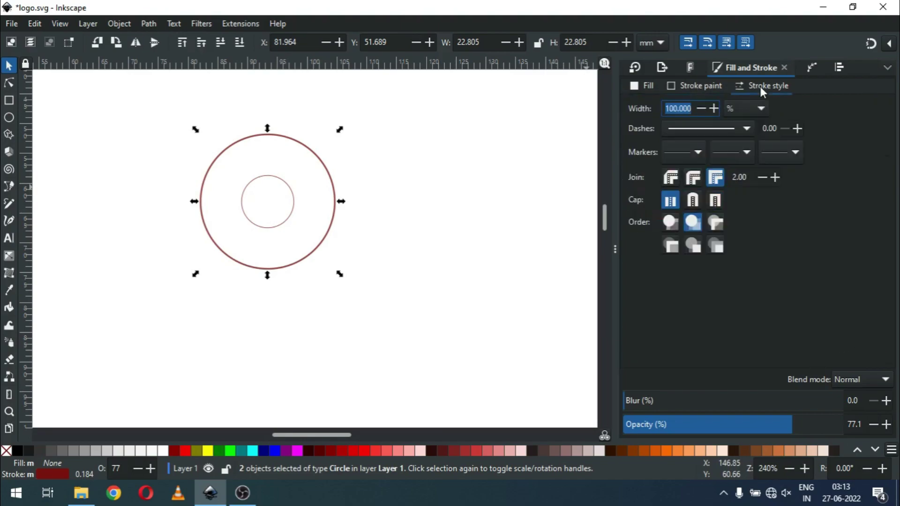
click(747, 108)
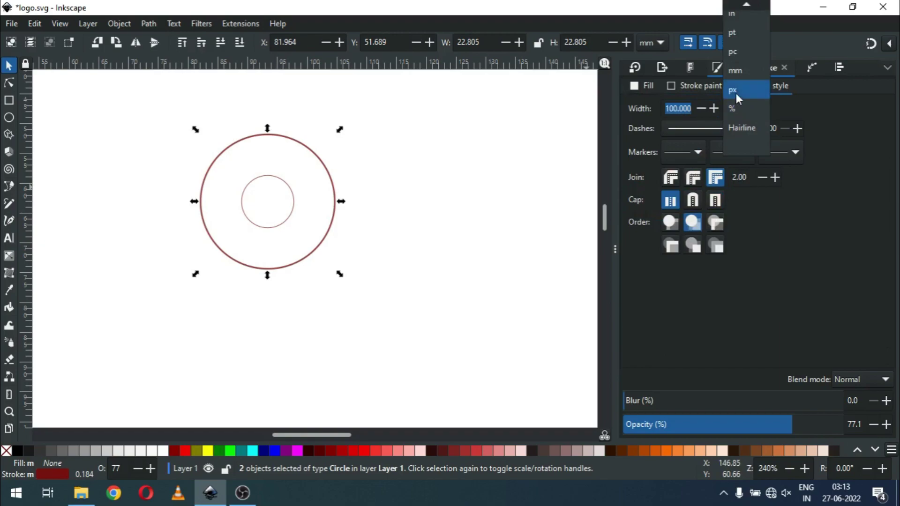
click(735, 108)
click(739, 112)
click(736, 94)
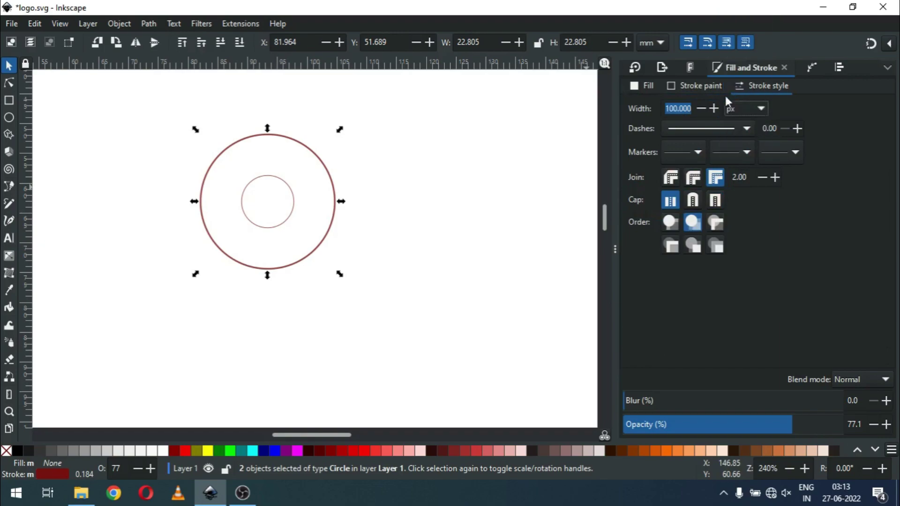
click(678, 108)
text(1)
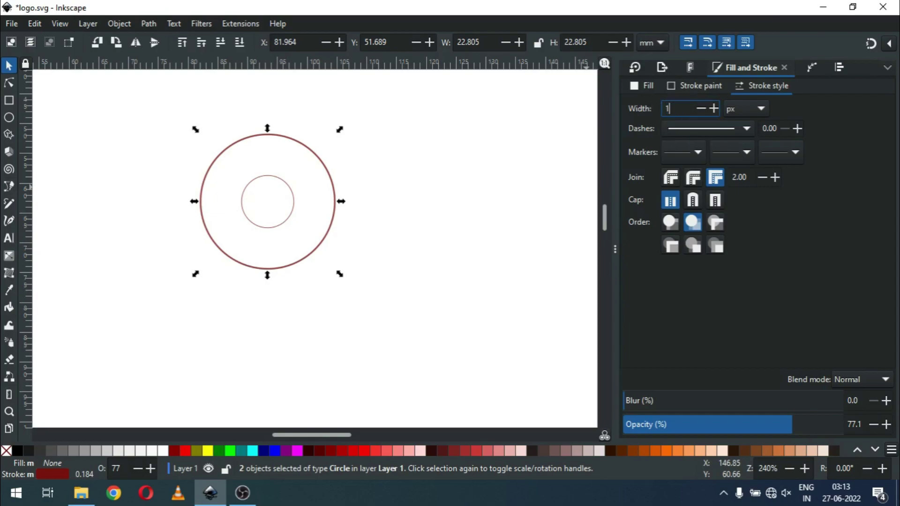
key(Return)
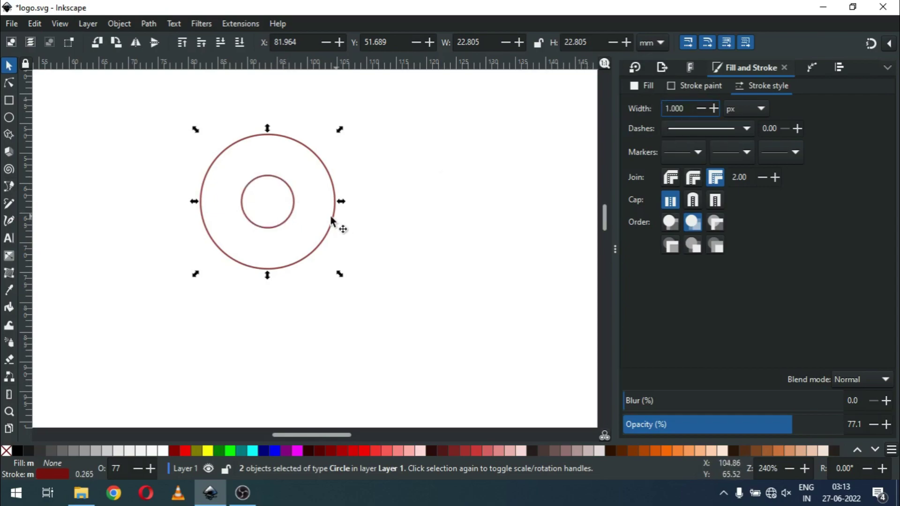
Step: Convert both circles to paths and interpolate between them with 5 steps and exponent 1.0, splitting paths into segments of equal lengths
click(149, 24)
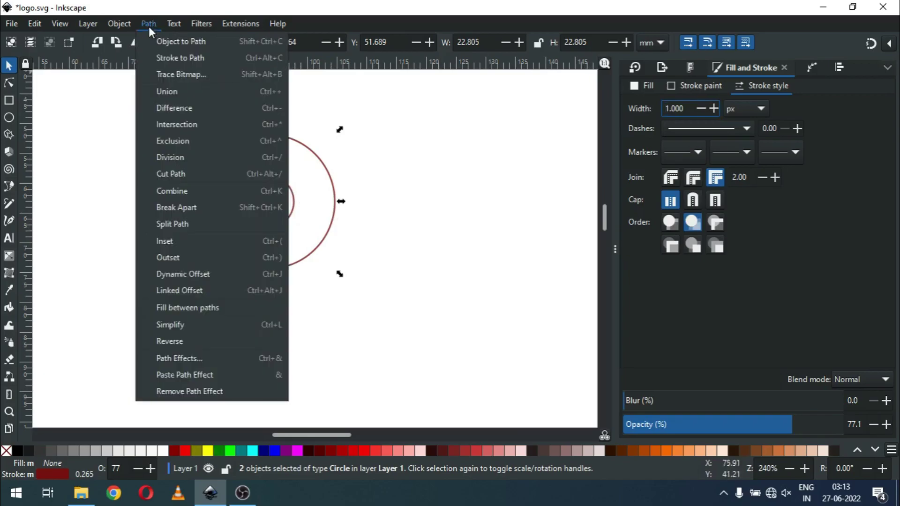
click(215, 41)
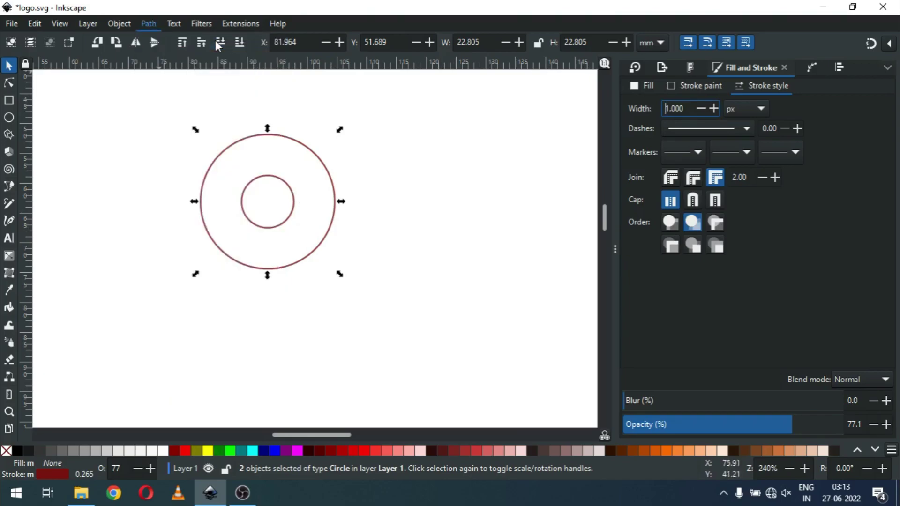
click(236, 24)
mouse_move(355, 161)
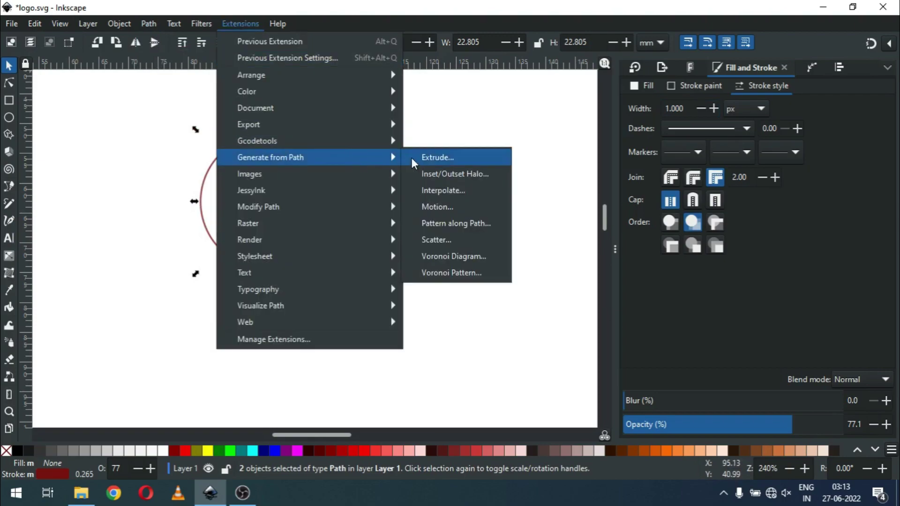
click(448, 189)
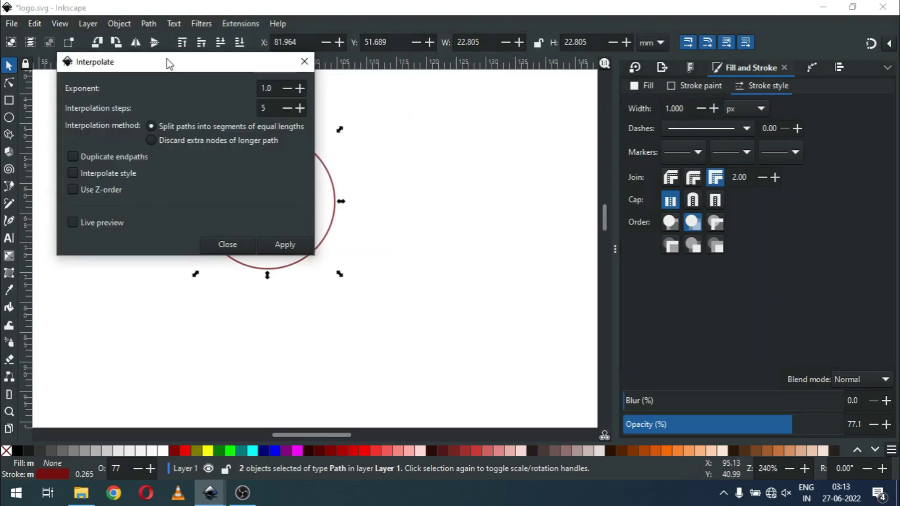
drag(167, 59, 498, 101)
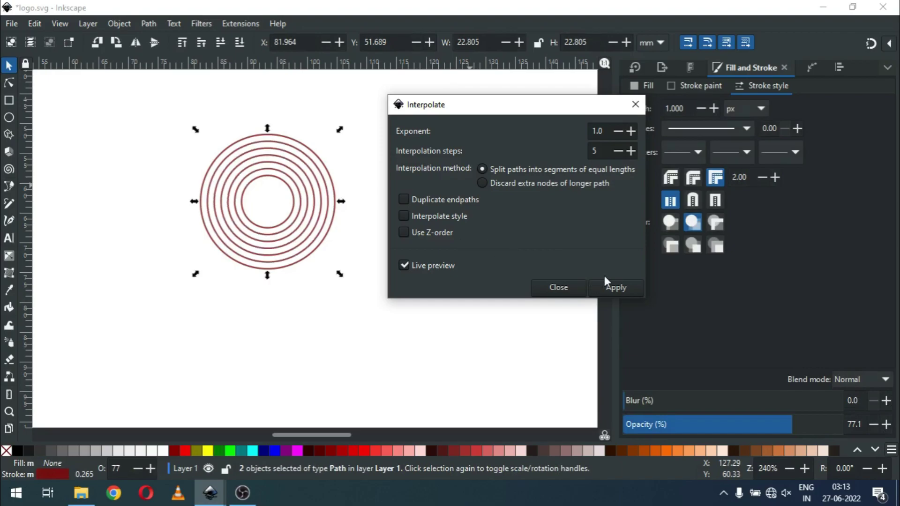
click(558, 288)
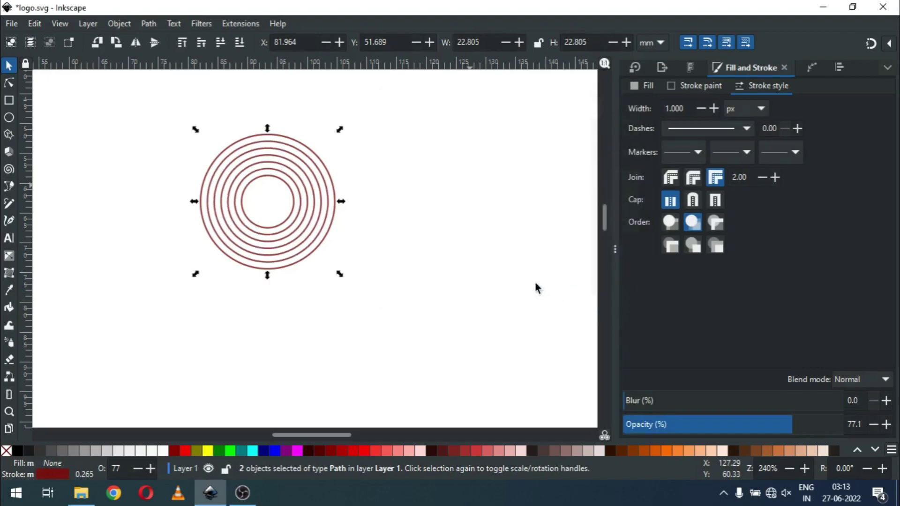
Step: Ungroup the interpolated circles between the inner and outer circle into separate paths
key(Escape)
click(320, 240)
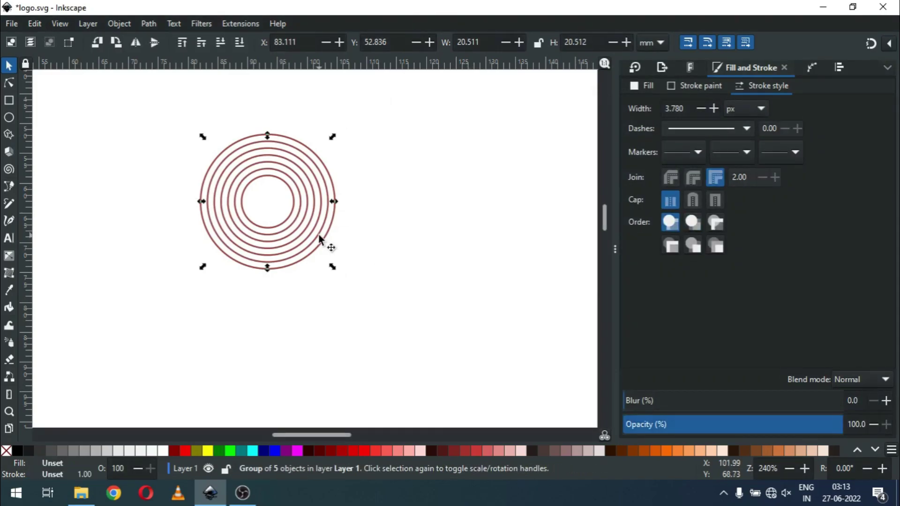
click(149, 24)
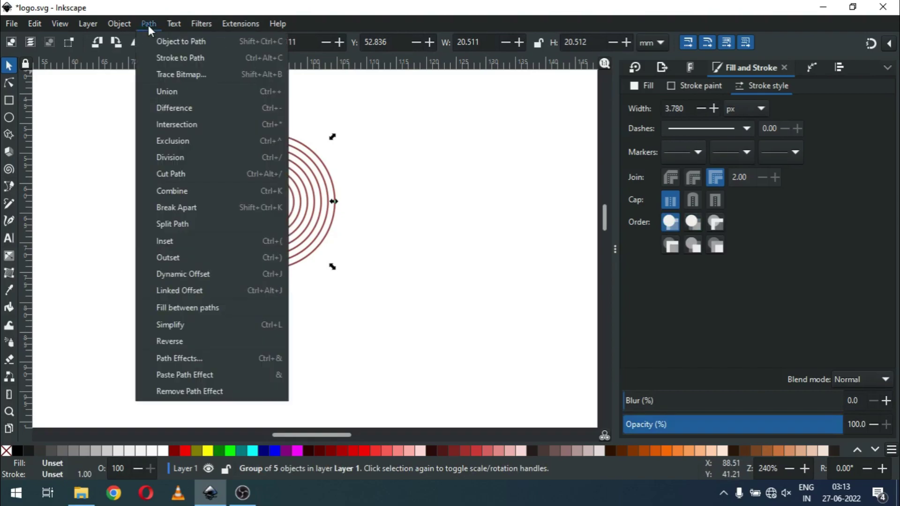
click(148, 23)
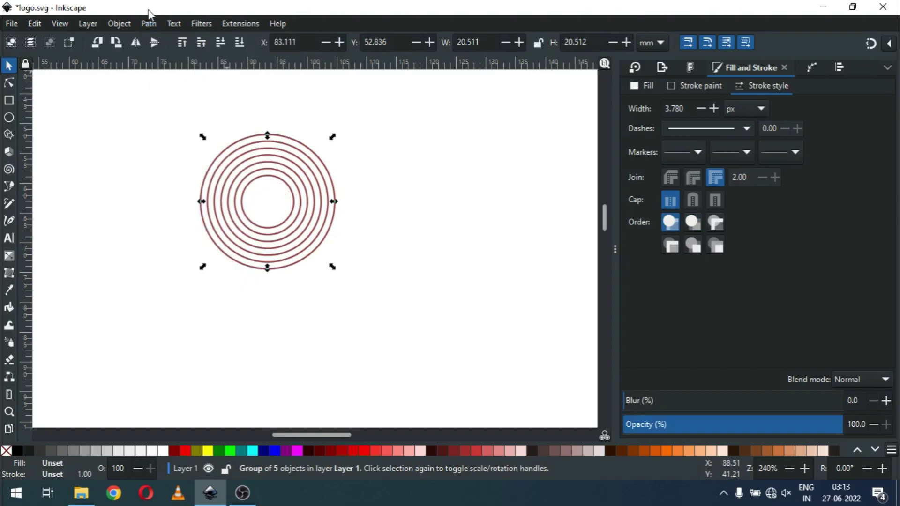
click(120, 24)
click(136, 159)
click(400, 253)
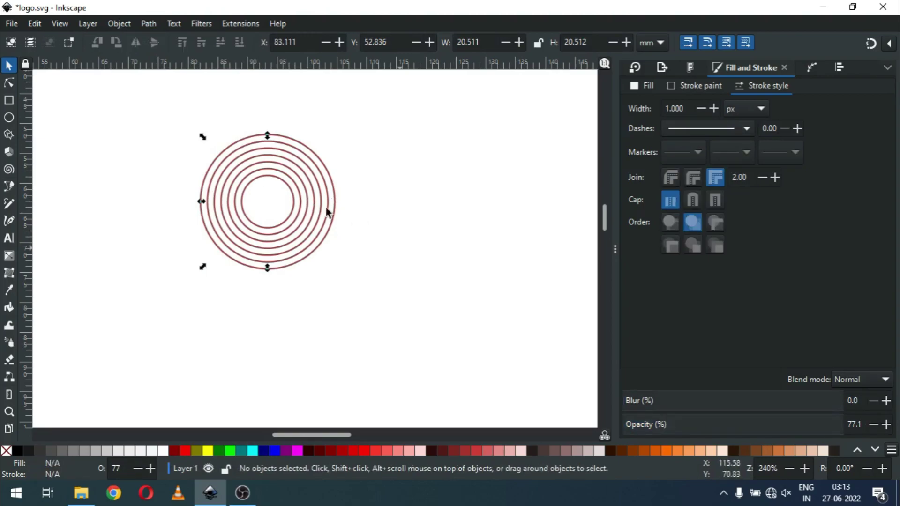
Step: Select all the concentric circles and set their stroke width to 2 px
drag(174, 114, 387, 299)
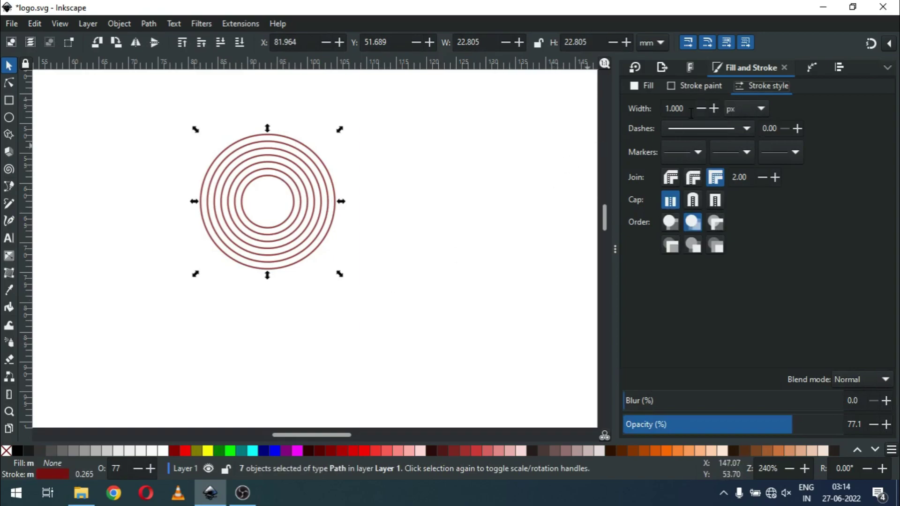
click(668, 108)
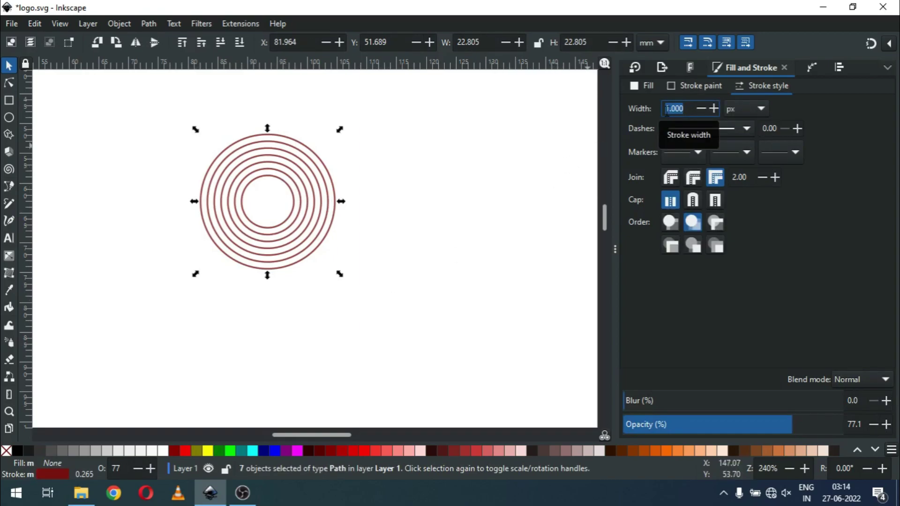
text(2)
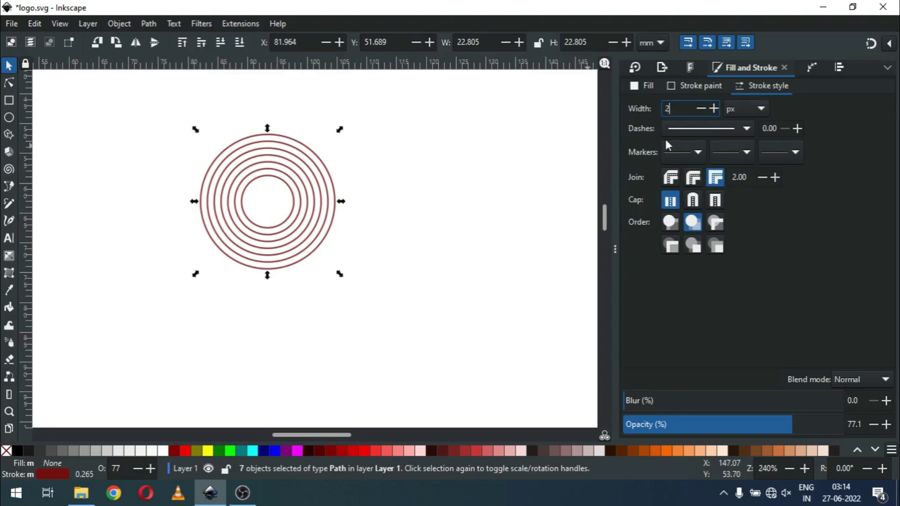
key(Return)
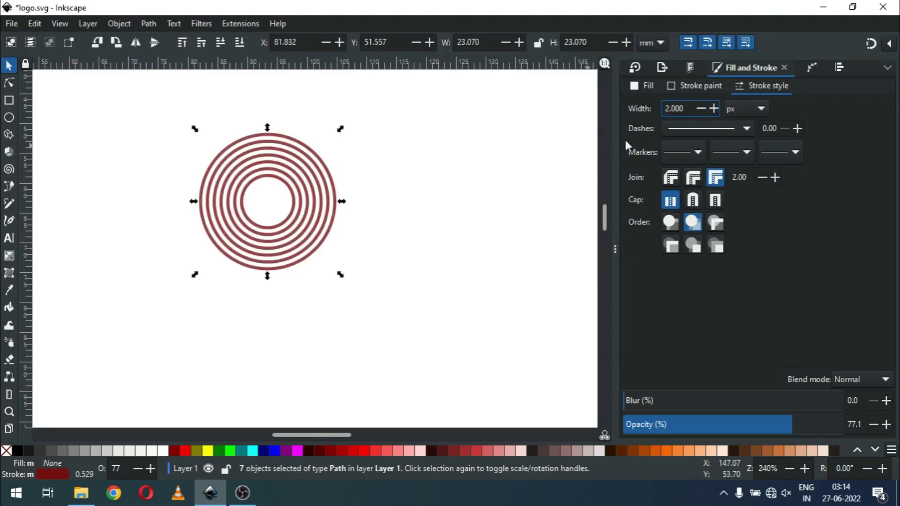
Step: Try a stroke width of 3 px on all the concentric circles
drag(686, 109, 658, 109)
text(3)
key(Return)
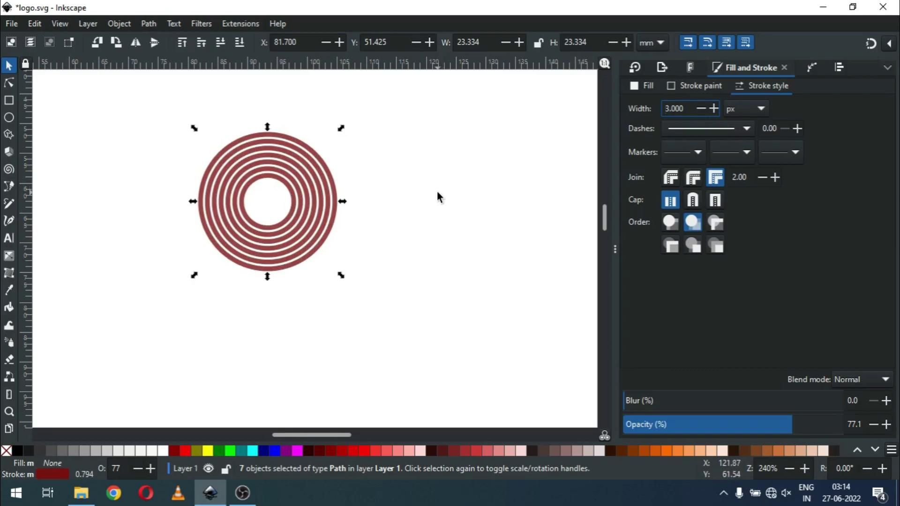
Step: Set the stroke width of all the concentric circles to 2.5 px and save the document
drag(669, 109, 677, 109)
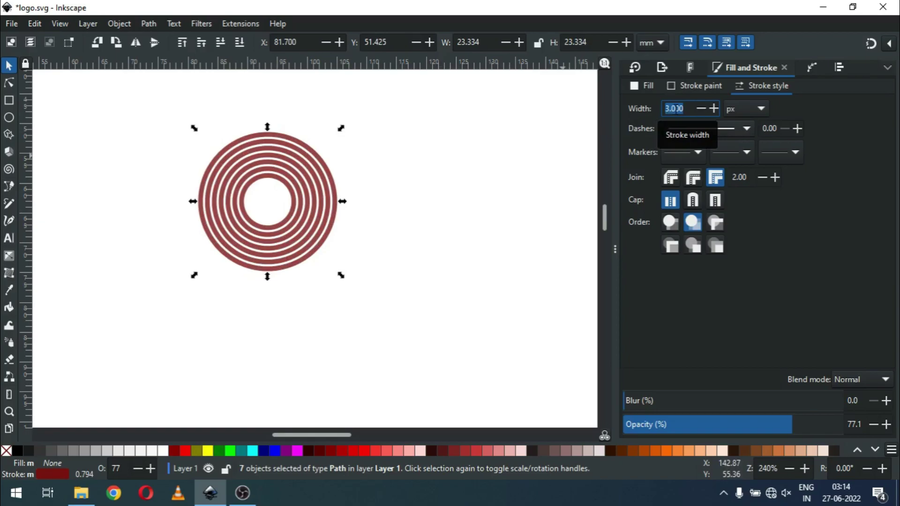
text(2)
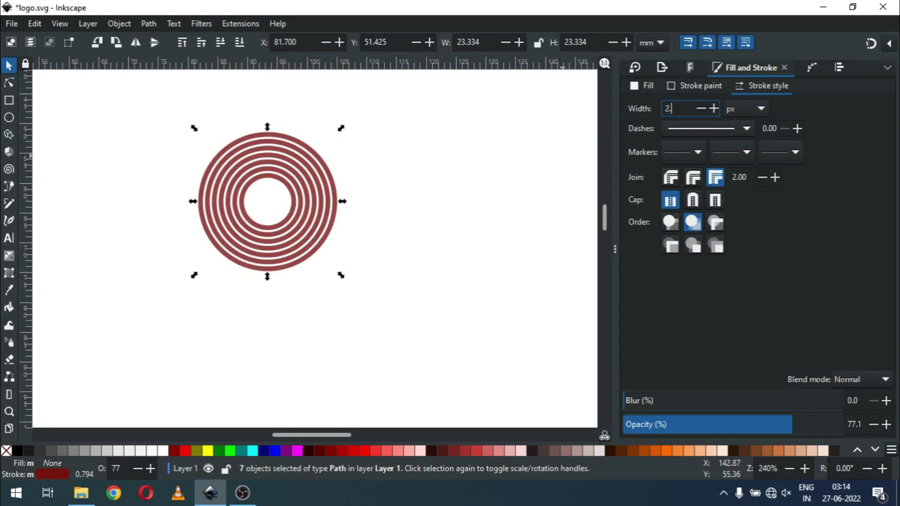
text(.5)
key(Return)
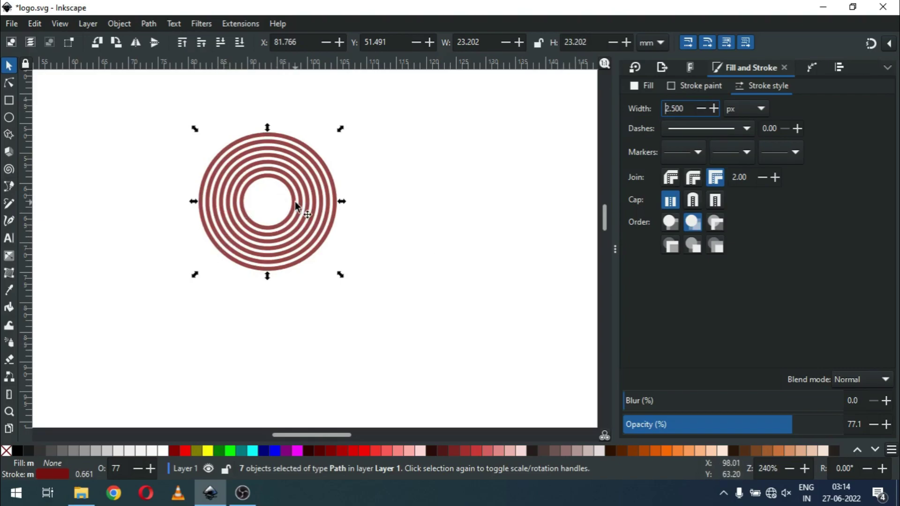
click(275, 227)
key(ctrl+s)
Step: Select the two innermost red circles and move them out of the ring set to the empty area at its lower left
click(276, 228)
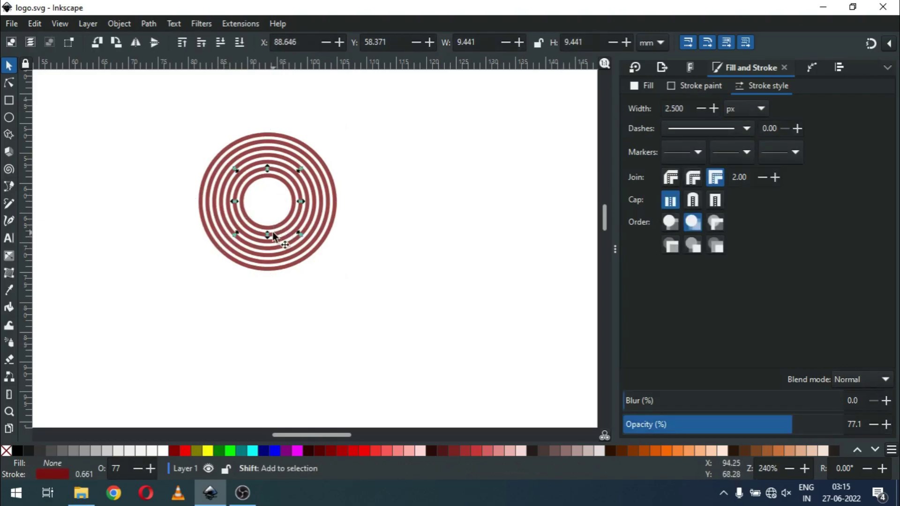
shift+click(274, 234)
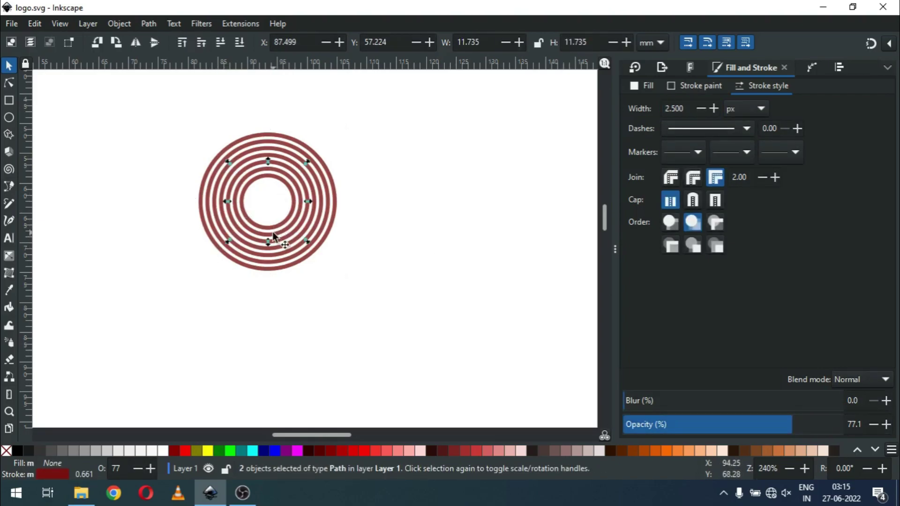
drag(274, 235, 141, 340)
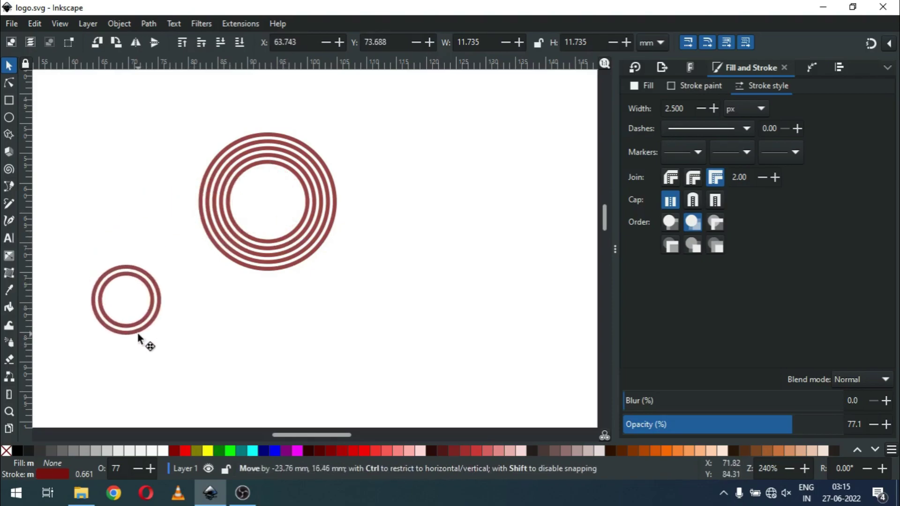
click(241, 332)
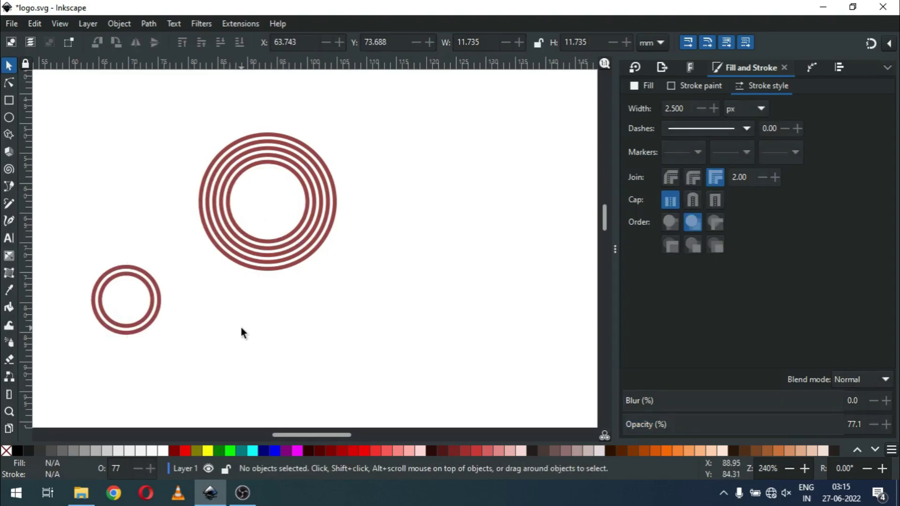
drag(161, 305, 225, 203)
click(226, 176)
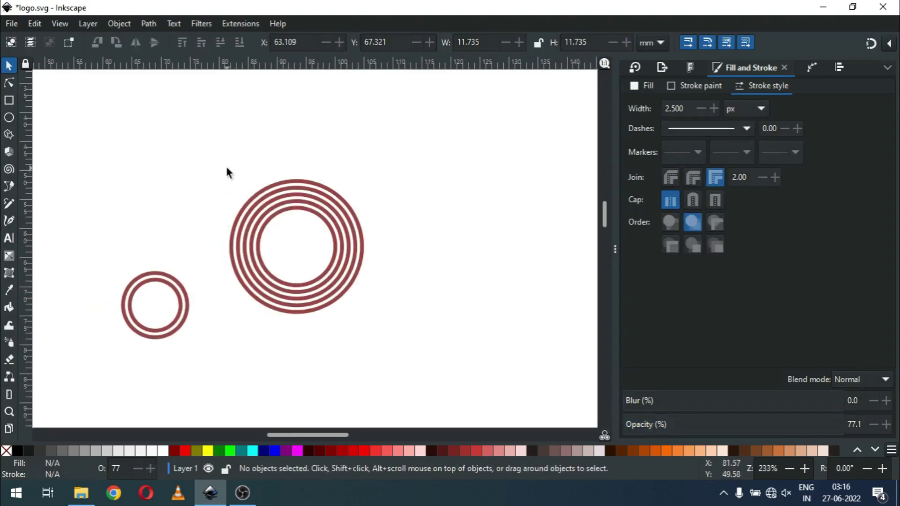
Step: Enable snapping for bounding boxes, nodes and alignment
click(894, 44)
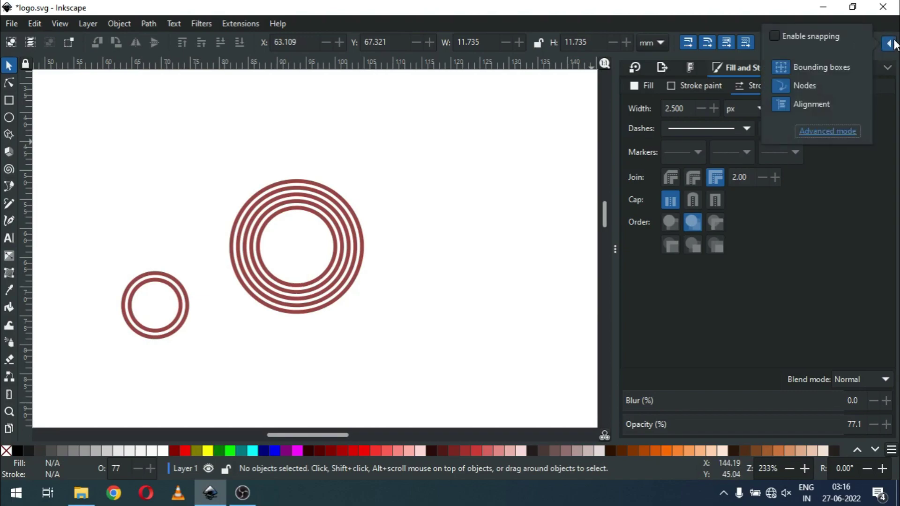
click(774, 36)
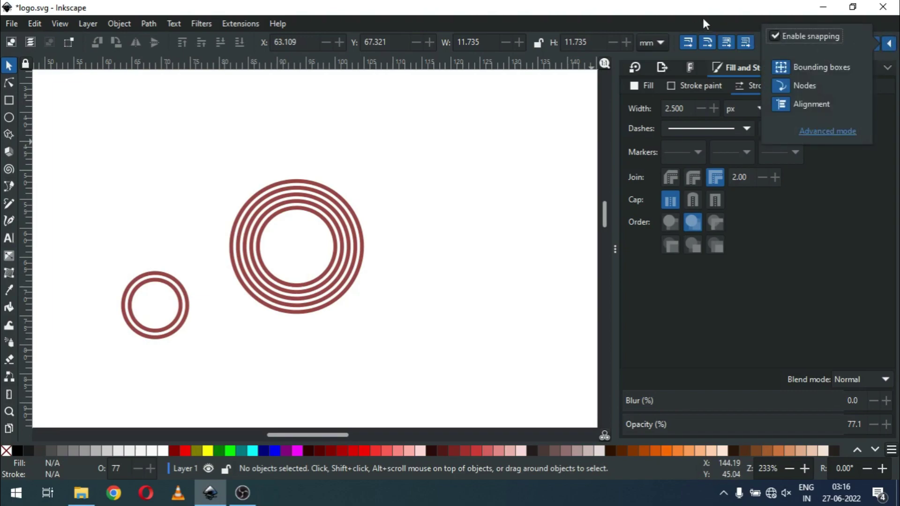
click(889, 45)
Step: Duplicate the five remaining large red rings and set the stroke color of the copies to Olive (#808000)
drag(214, 167, 378, 316)
right_click(361, 270)
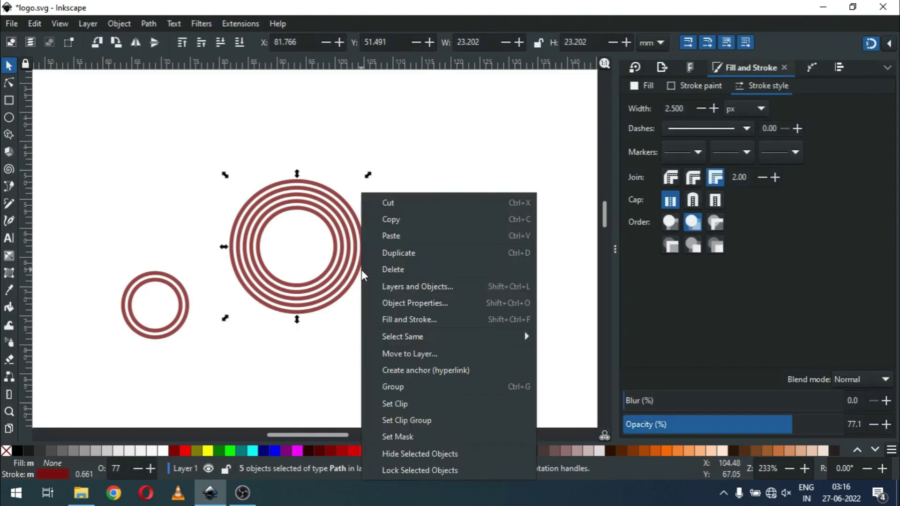
click(409, 256)
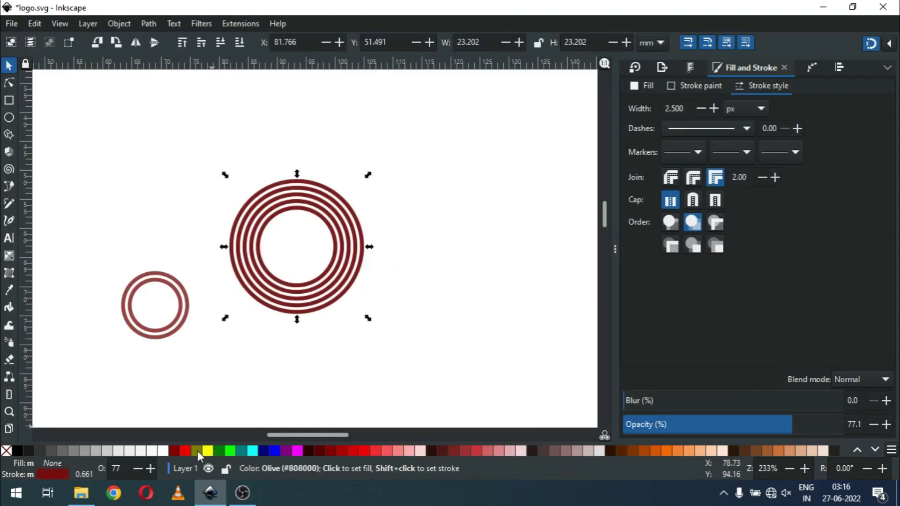
key(shift)
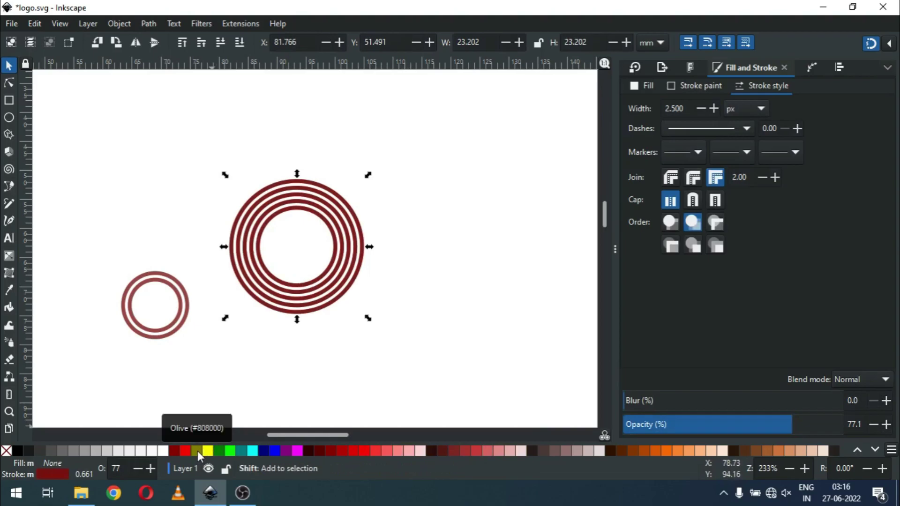
shift+click(197, 451)
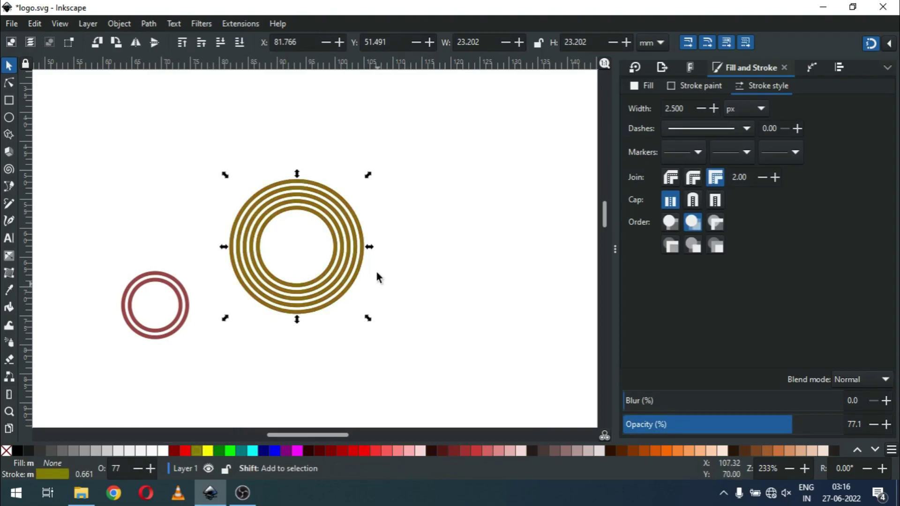
Step: Move the olive rings about 18 mm horizontally to the right, snapping their left band exactly over the red rings' right band
key(z)
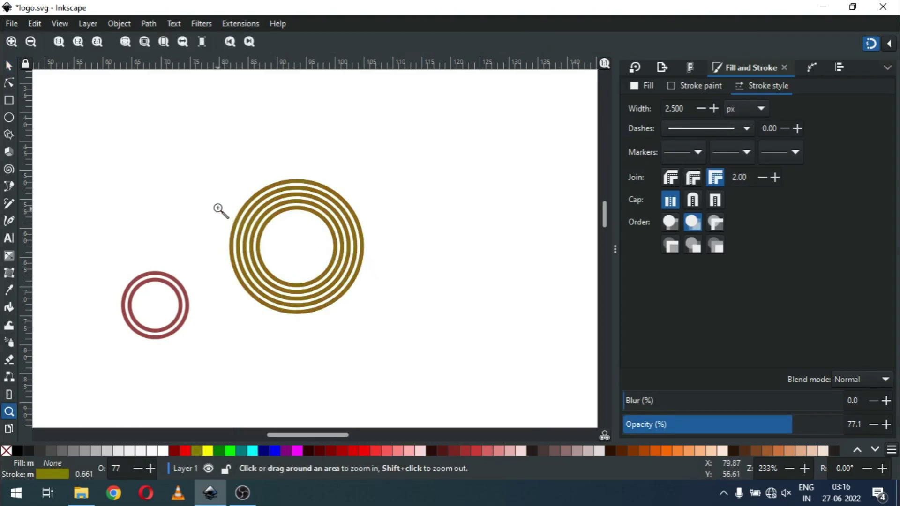
drag(218, 208, 413, 310)
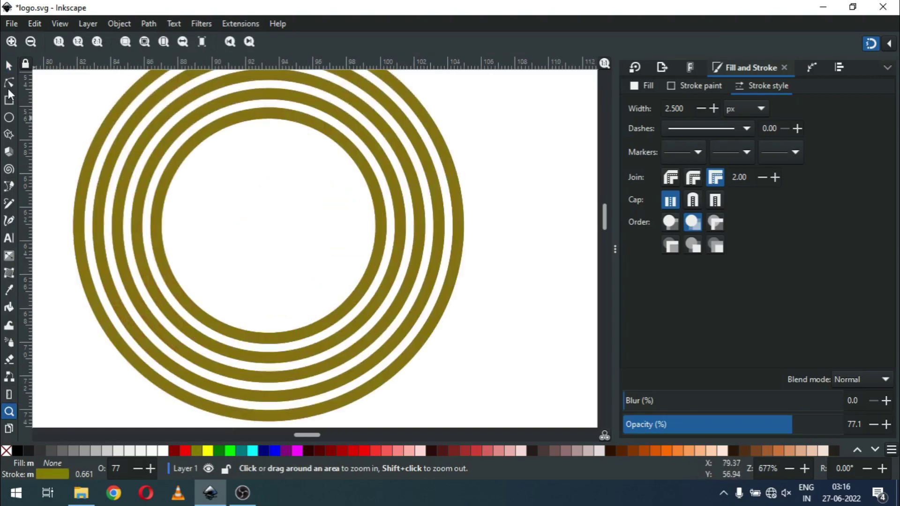
click(9, 70)
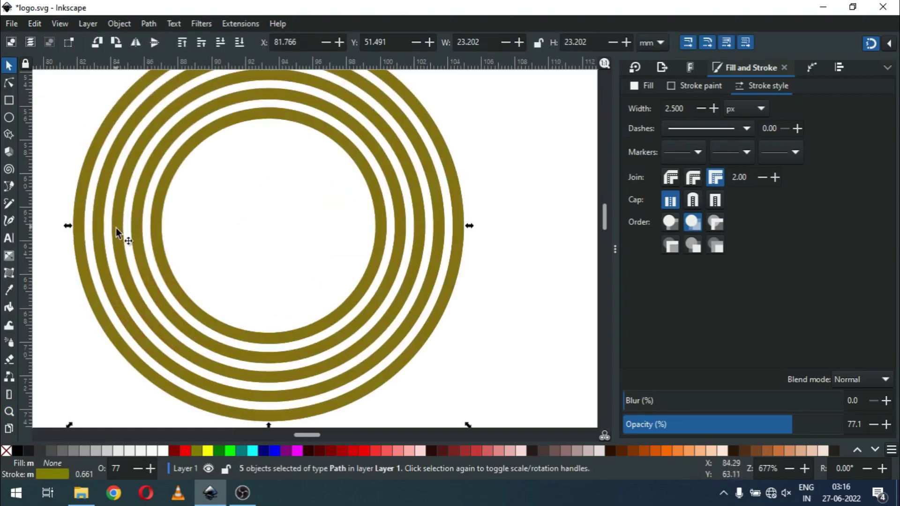
drag(129, 233, 420, 235)
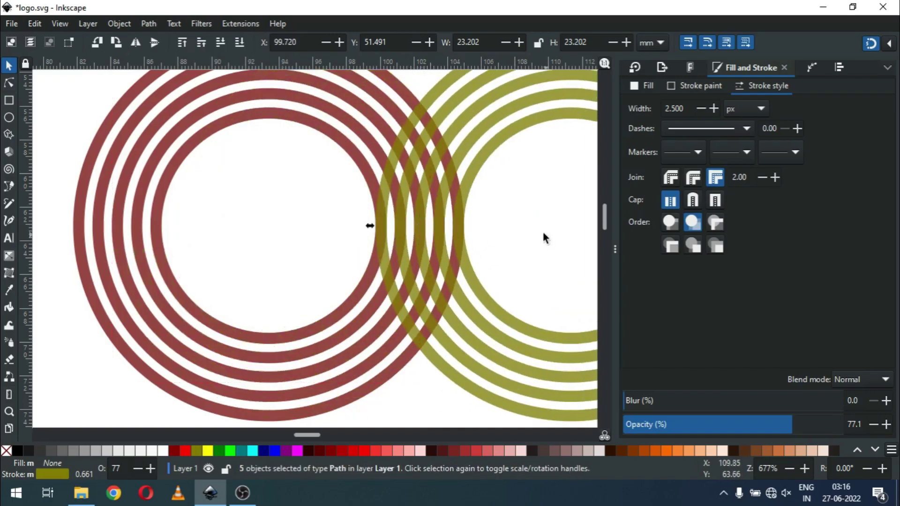
key(z)
drag(338, 196, 509, 262)
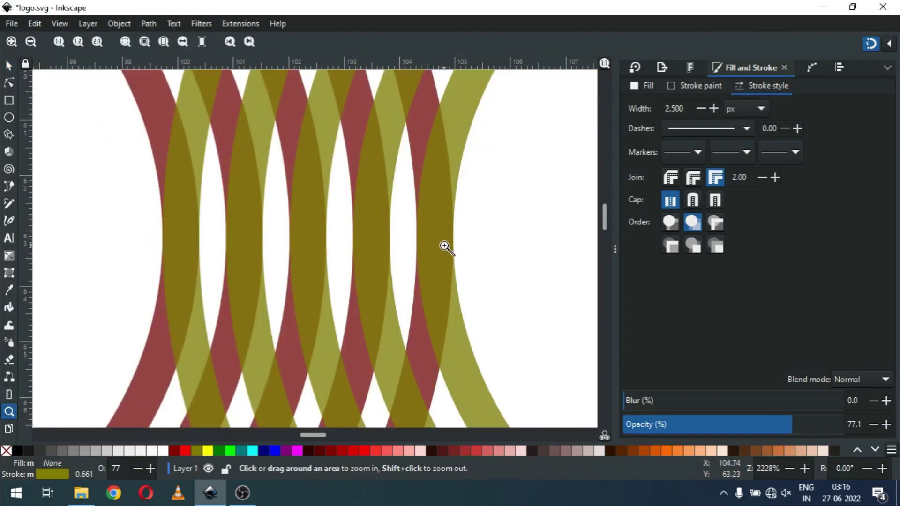
key(minus)
key(minus)
key(minus)
key(minus)
key(minus)
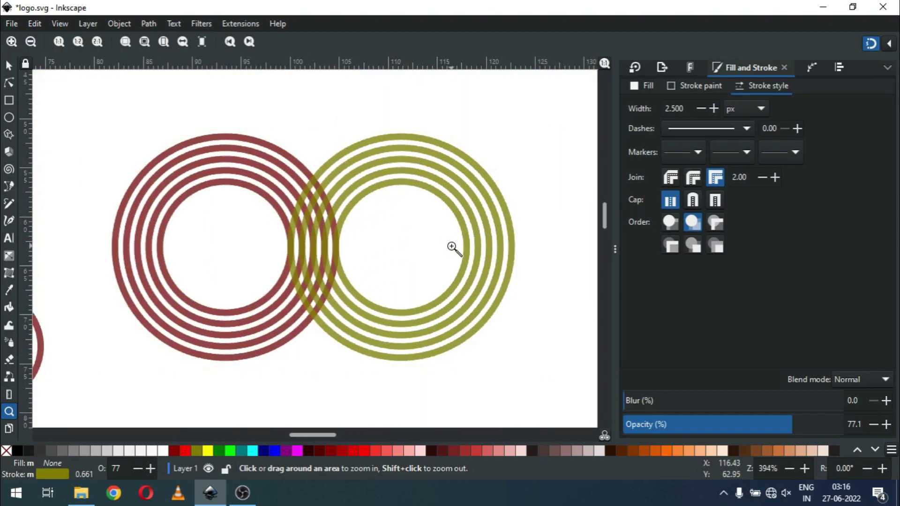
click(10, 66)
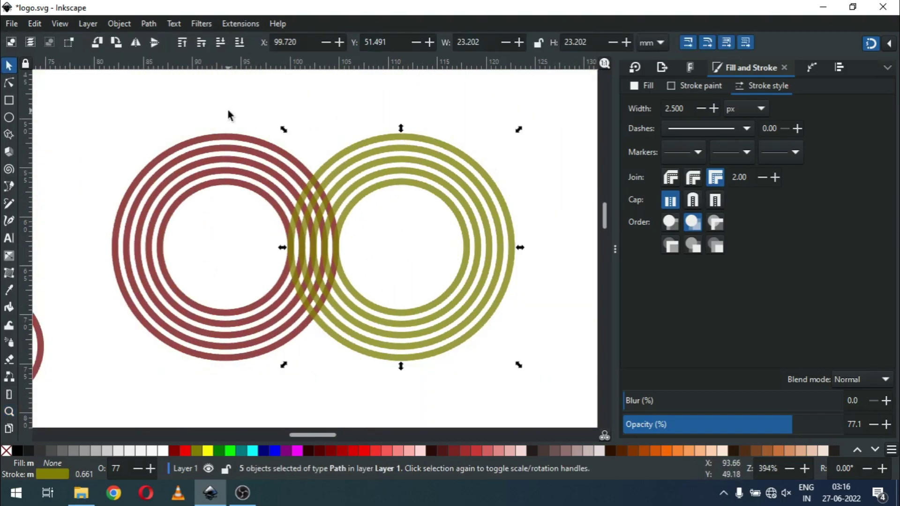
Step: Deselect the olive rings and turn snapping off
click(227, 109)
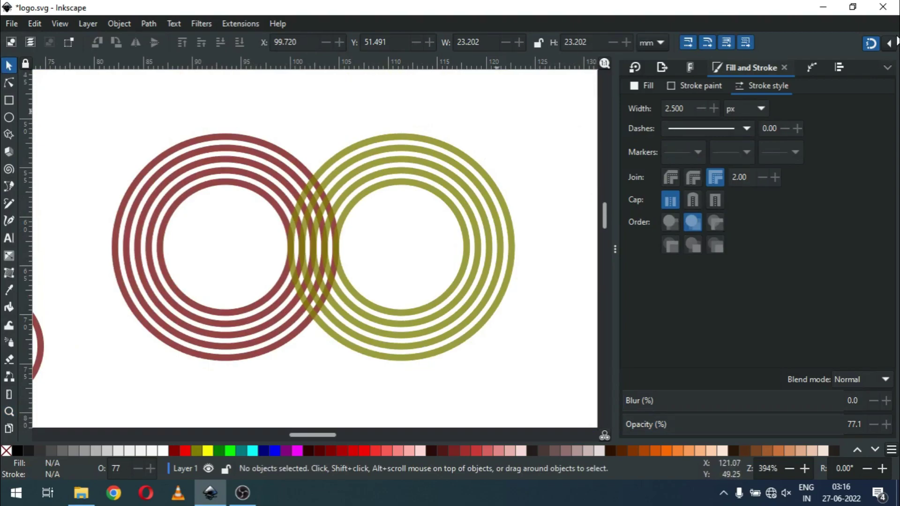
click(889, 43)
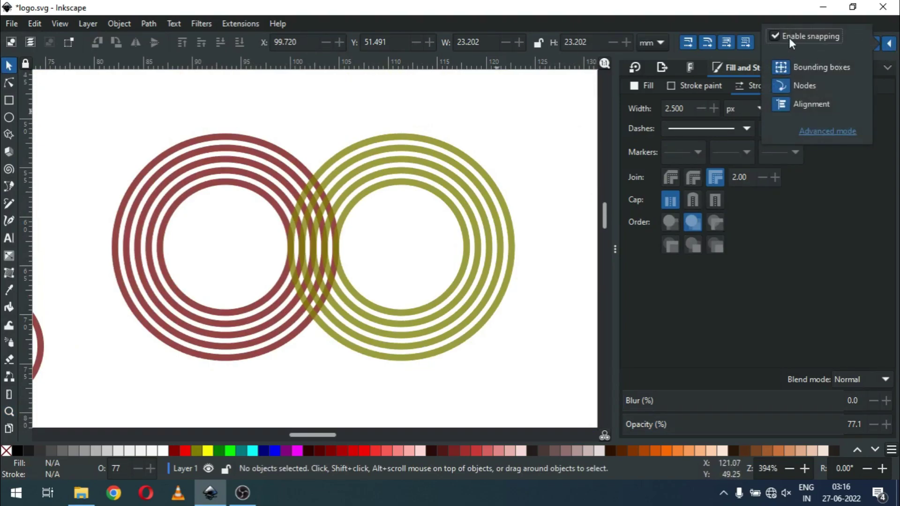
click(775, 35)
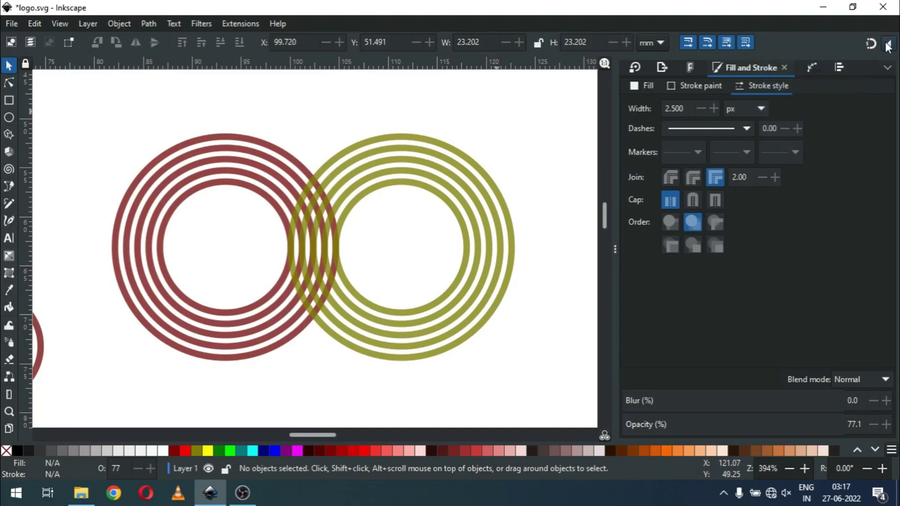
Step: Duplicate the outermost red circle, fill the copy with green and remove its stroke
click(191, 150)
click(192, 148)
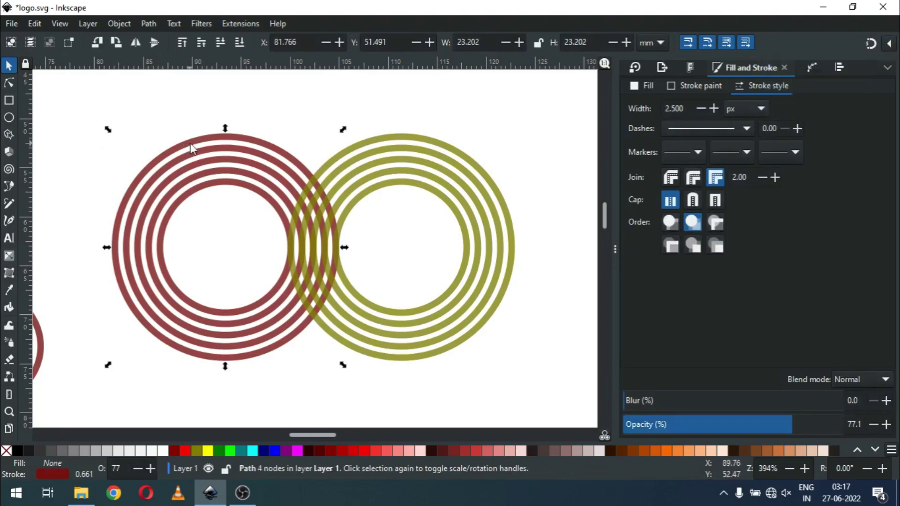
right_click(191, 144)
click(221, 203)
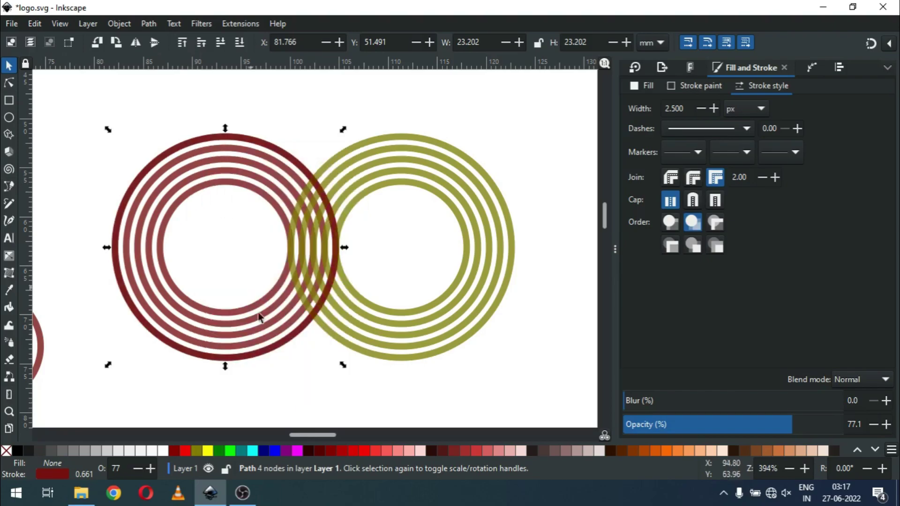
click(217, 451)
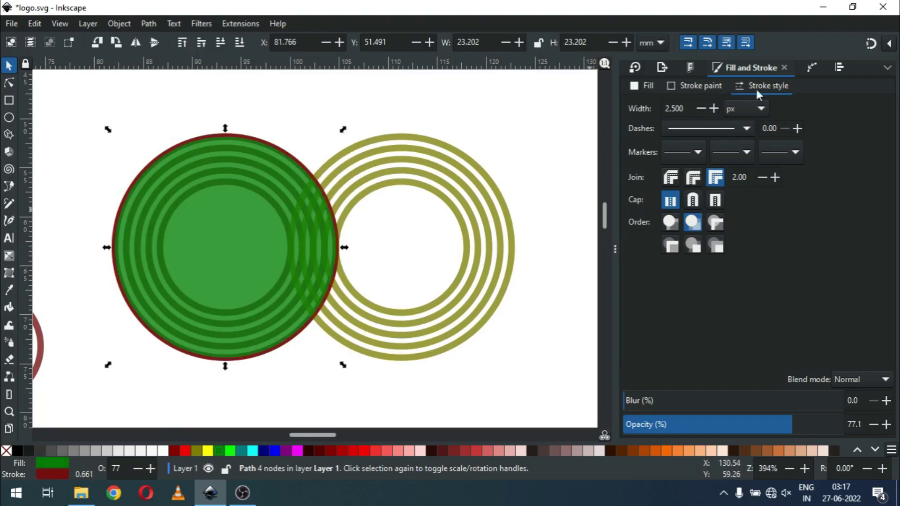
click(670, 85)
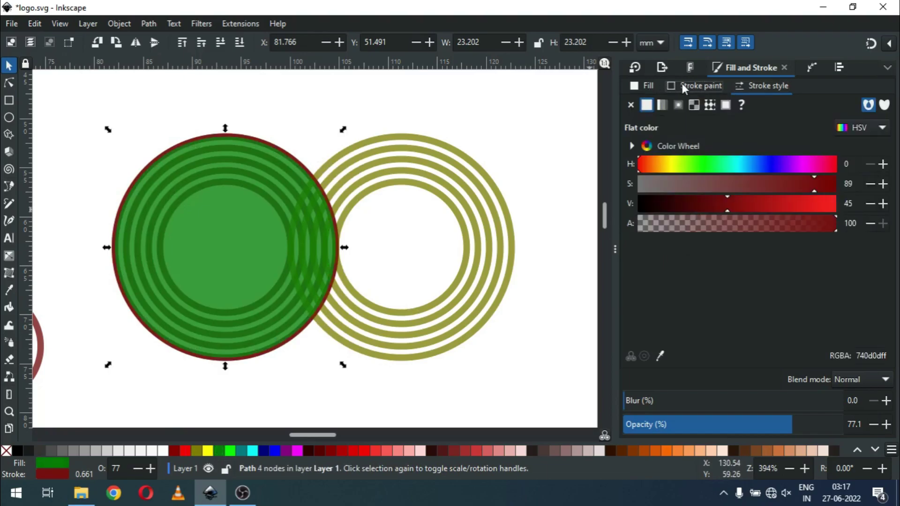
click(631, 105)
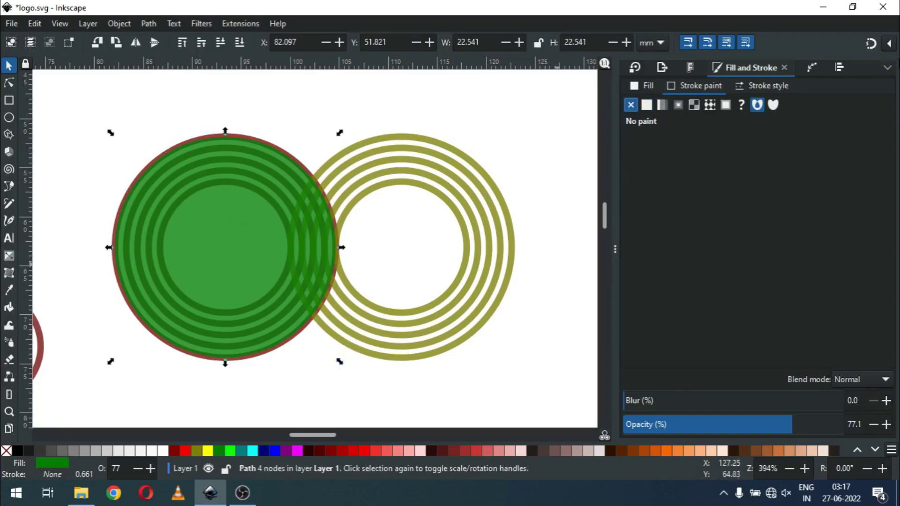
Step: Enlarge the green circle about its center to about 24.3 mm across, beyond the outer red ring, and save the document
drag(338, 361, 346, 366)
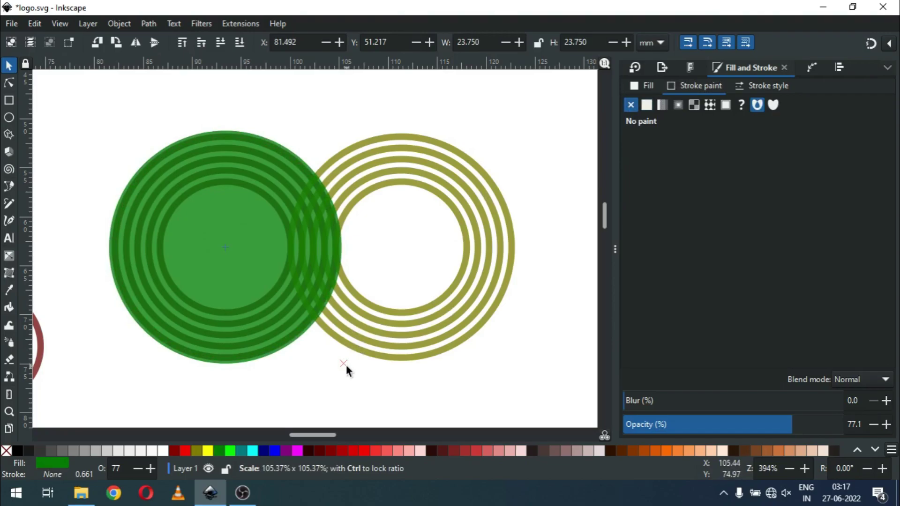
drag(346, 367, 348, 372)
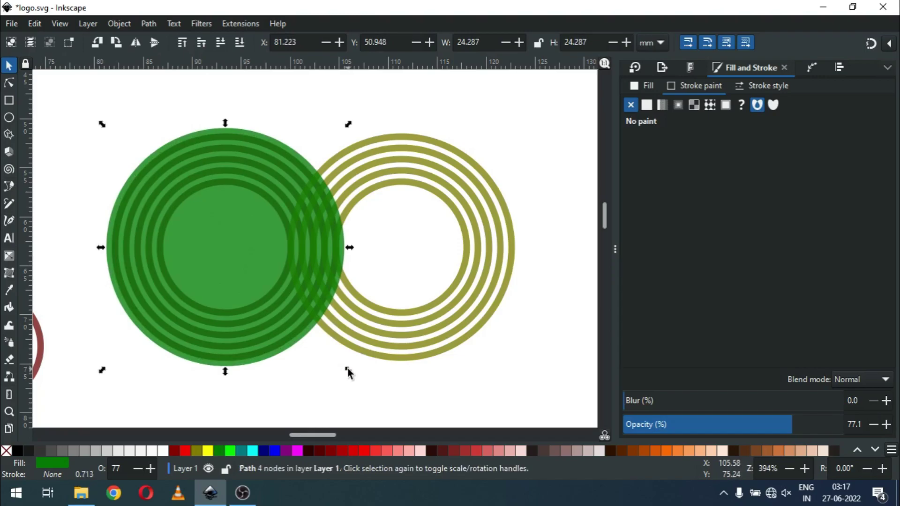
click(312, 359)
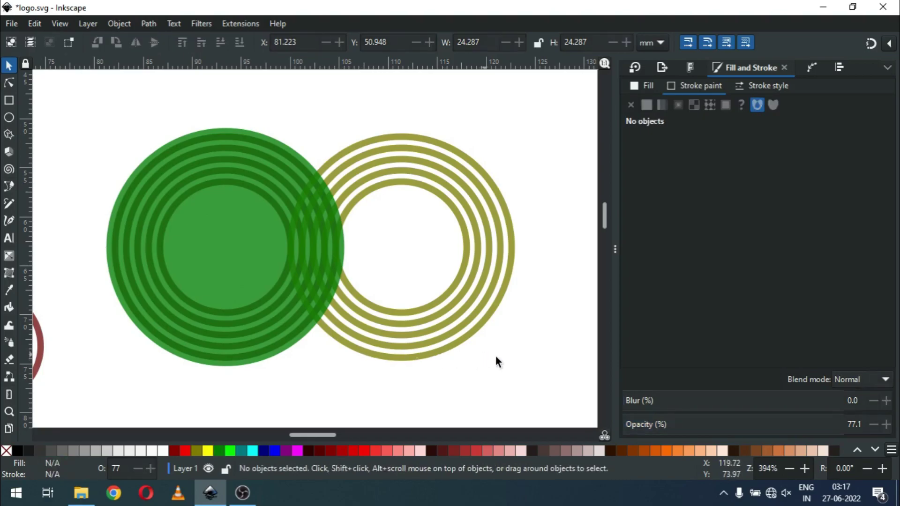
key(ctrl+s)
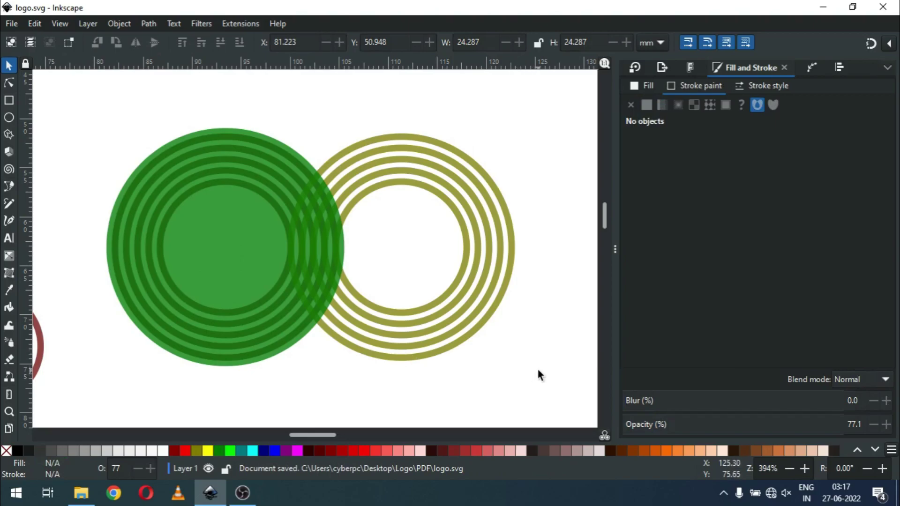
Step: Lower the green circle to the bottom of the stacking order, behind the red and olive rings
click(296, 349)
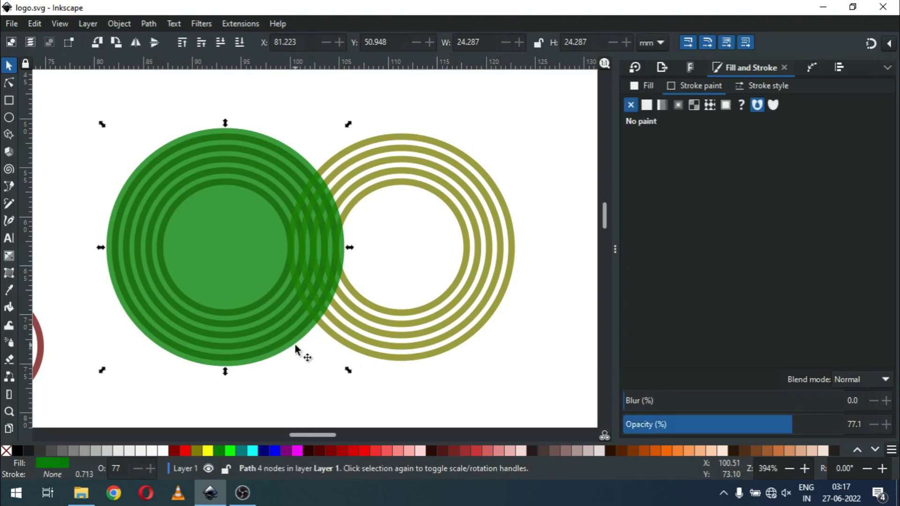
click(116, 22)
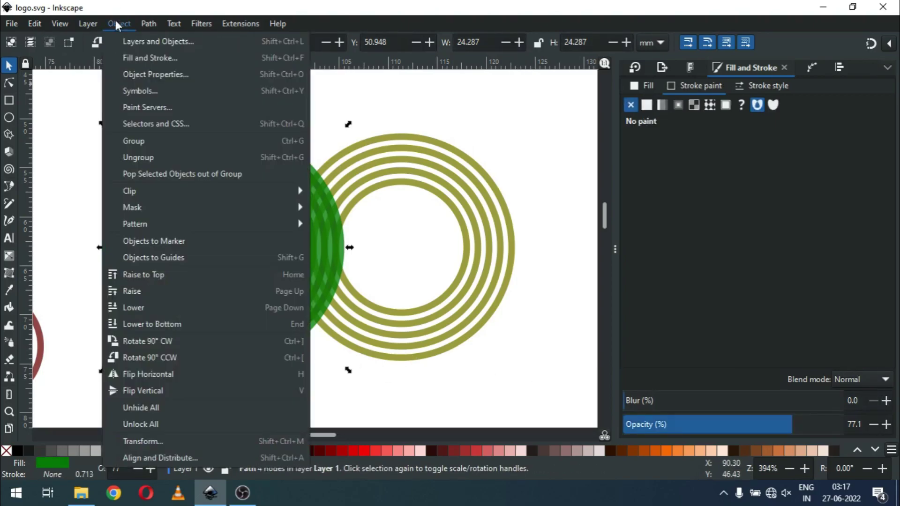
click(155, 324)
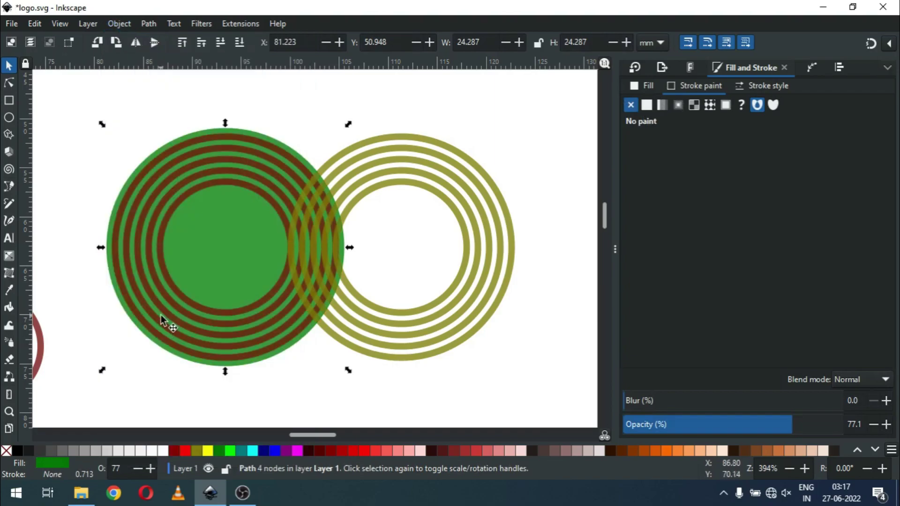
Step: Duplicate the green circle in place above the rings
click(298, 373)
right_click(223, 242)
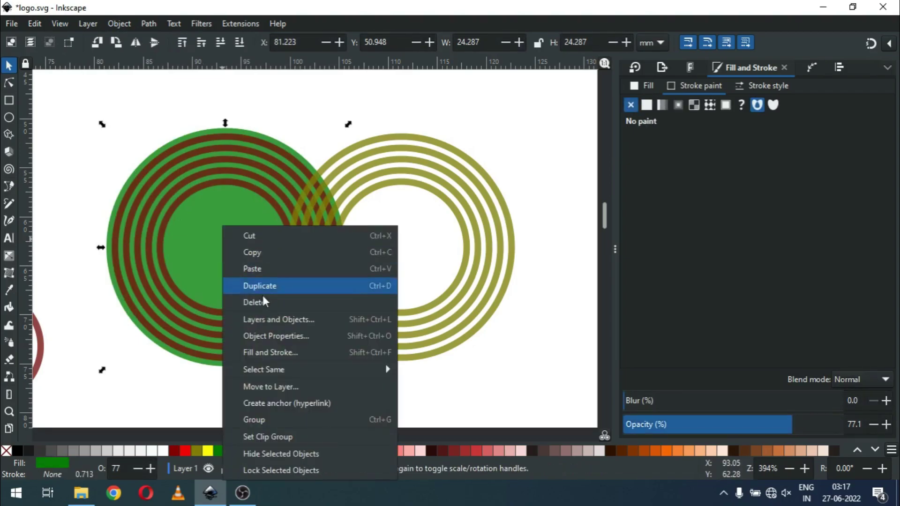
click(282, 287)
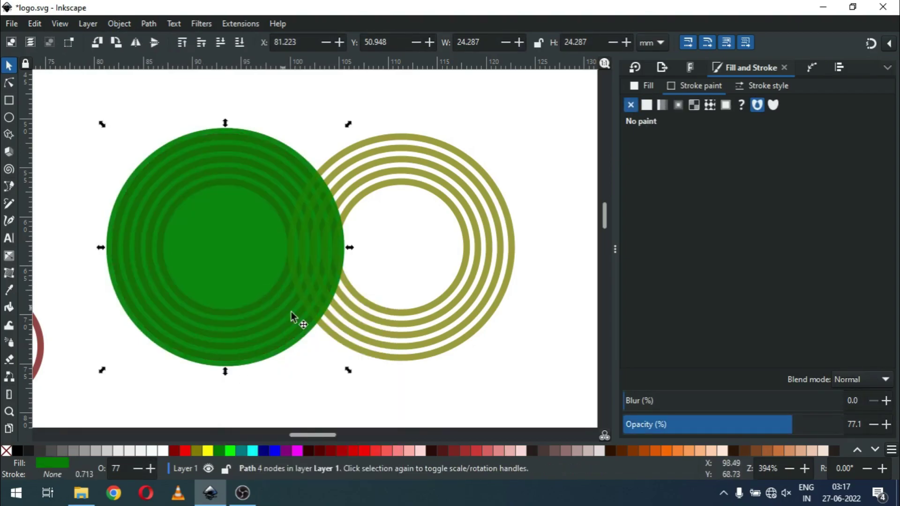
Step: Center the duplicated green circle horizontally on the outermost olive ring
shift+click(365, 350)
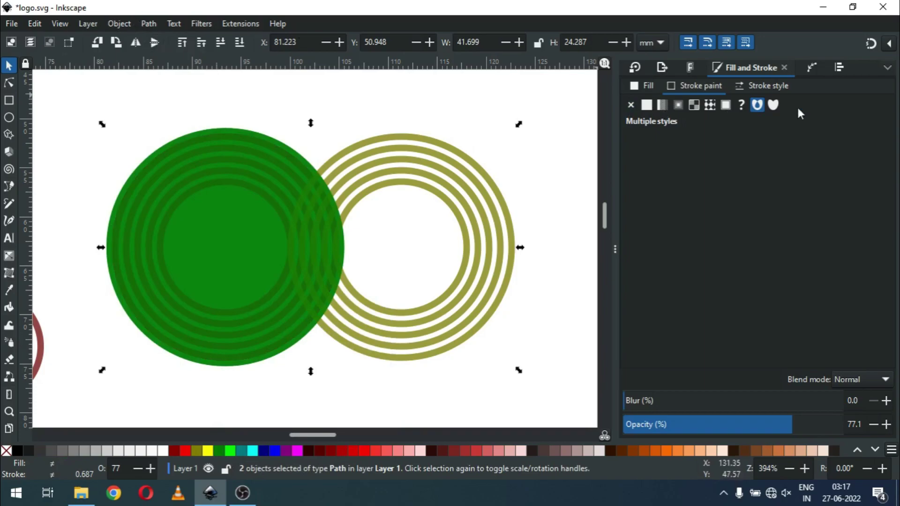
click(839, 69)
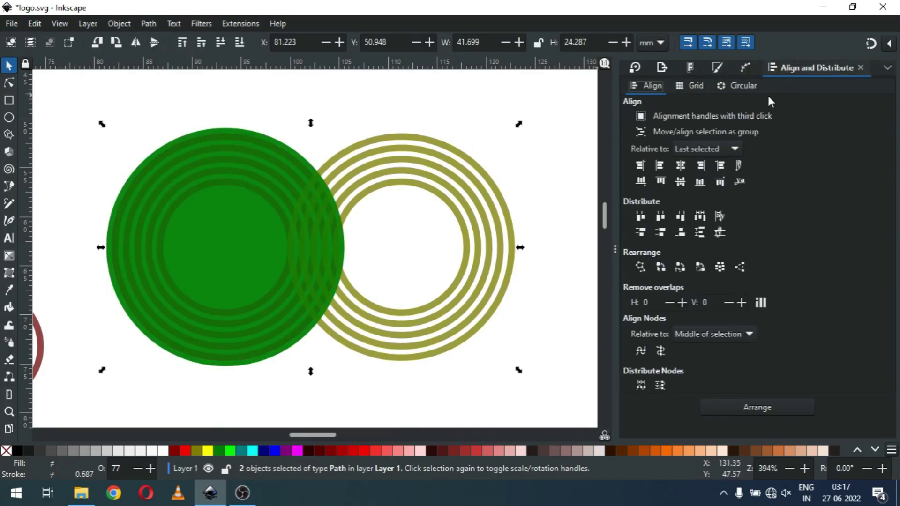
click(680, 166)
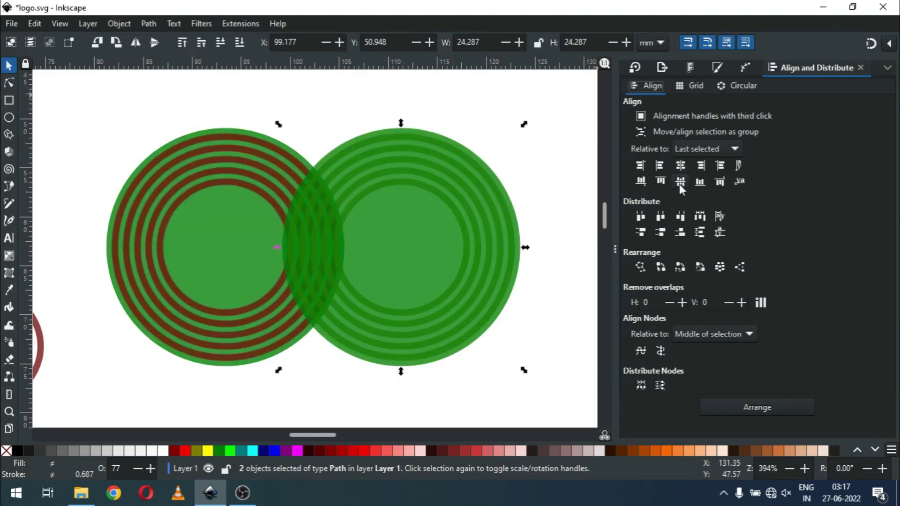
click(486, 117)
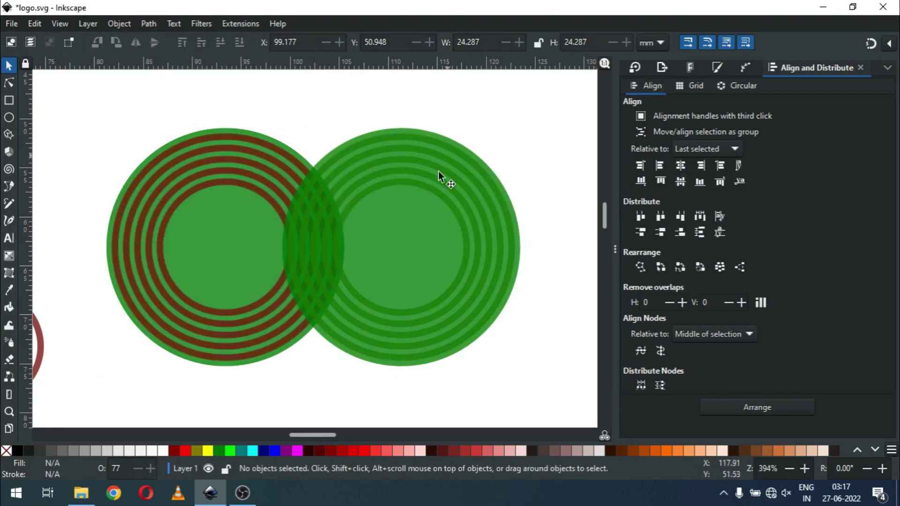
Step: Lower the green circle over the olive rings to the bottom of the stacking order
click(425, 219)
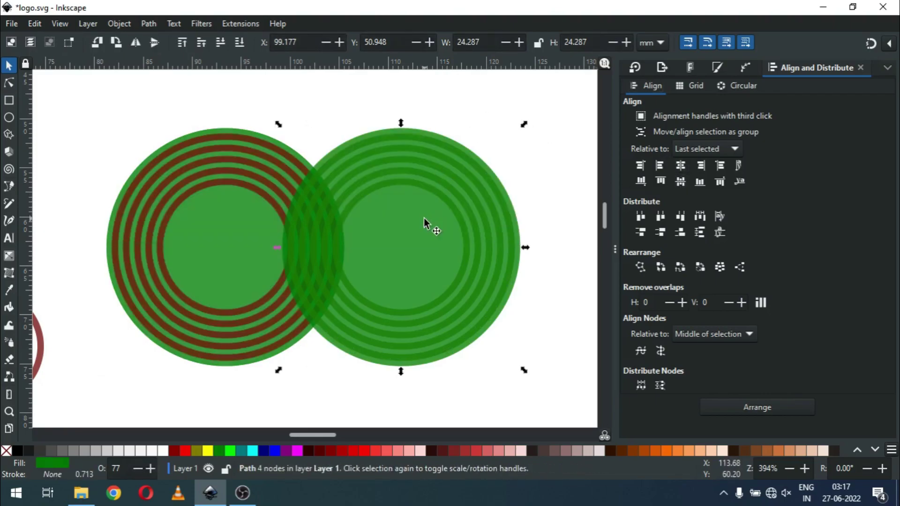
click(148, 24)
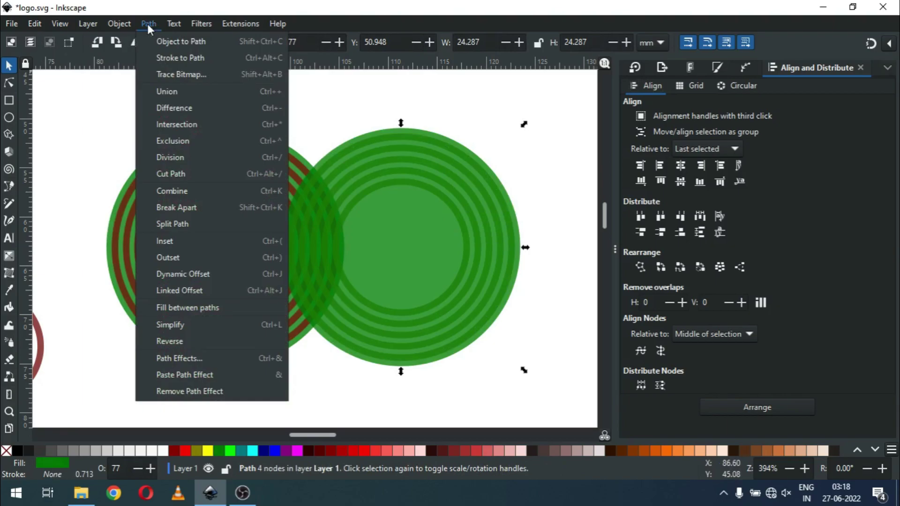
click(148, 27)
click(125, 19)
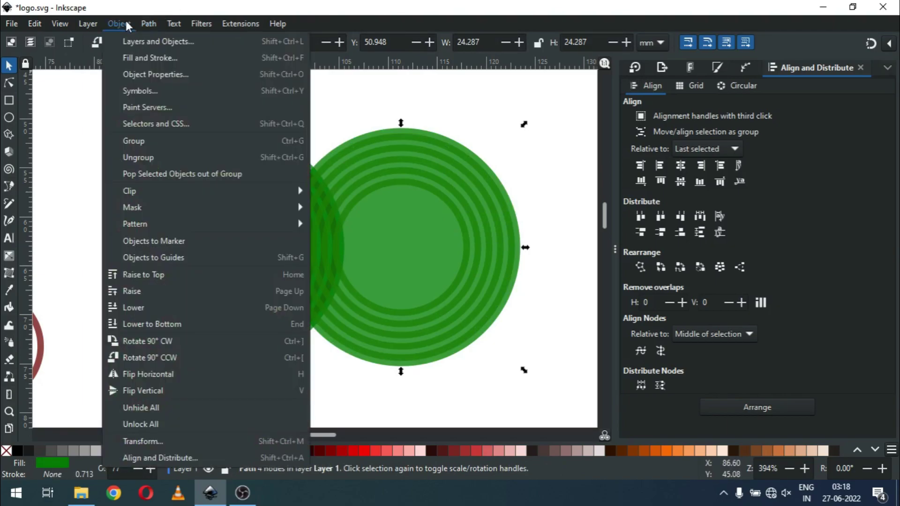
click(170, 325)
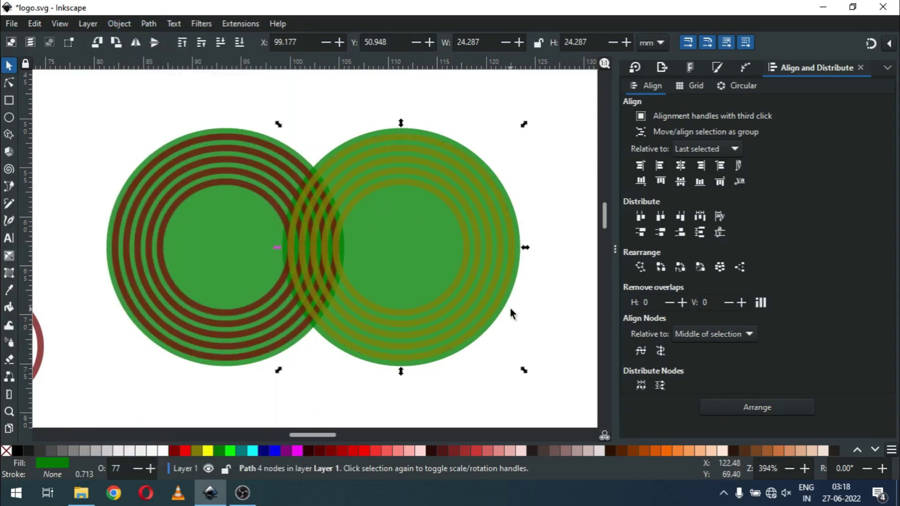
Step: Fill the circle behind the olive rings with light pink and save the document
click(401, 450)
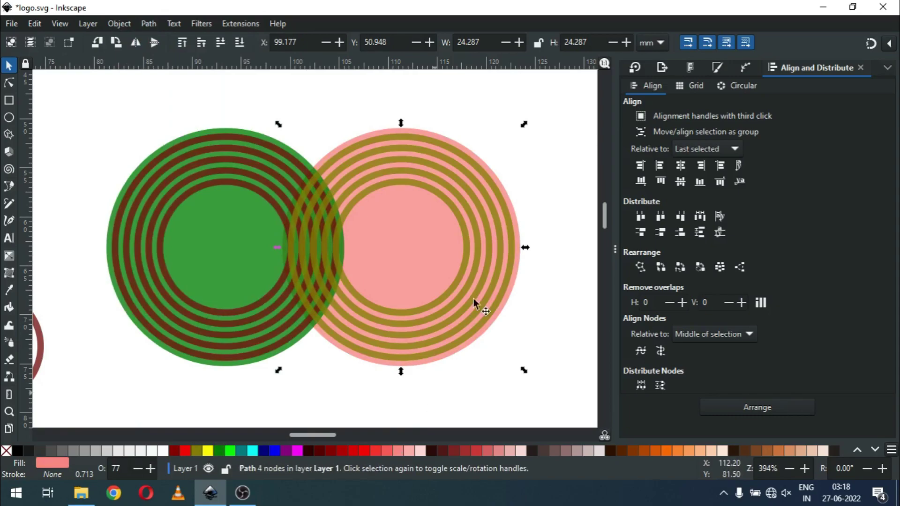
click(546, 328)
key(ctrl+s)
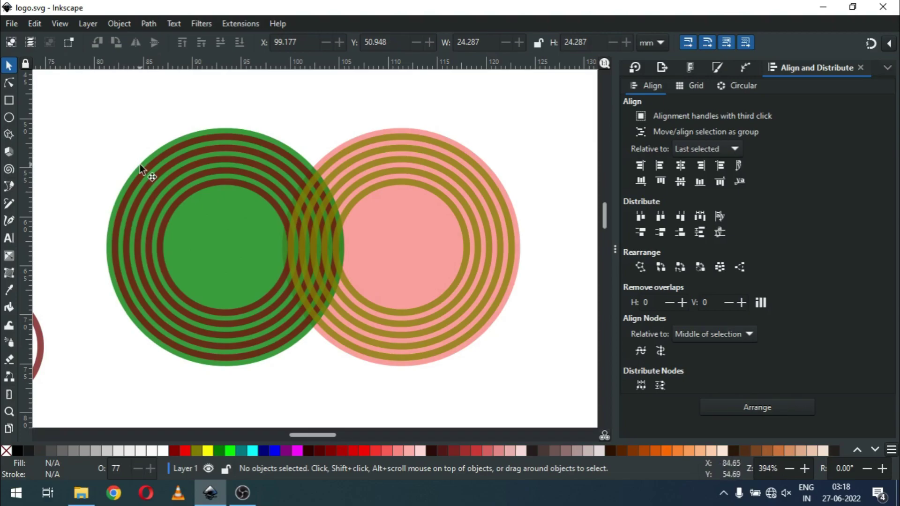
Step: Break the two outermost red rings at their top and bottom nodes and split them into separate half-ring paths
click(221, 137)
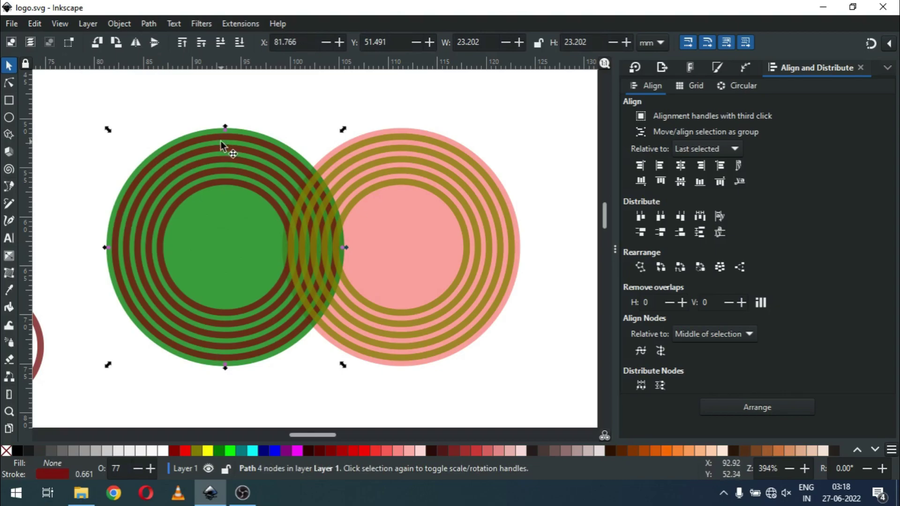
shift+click(224, 155)
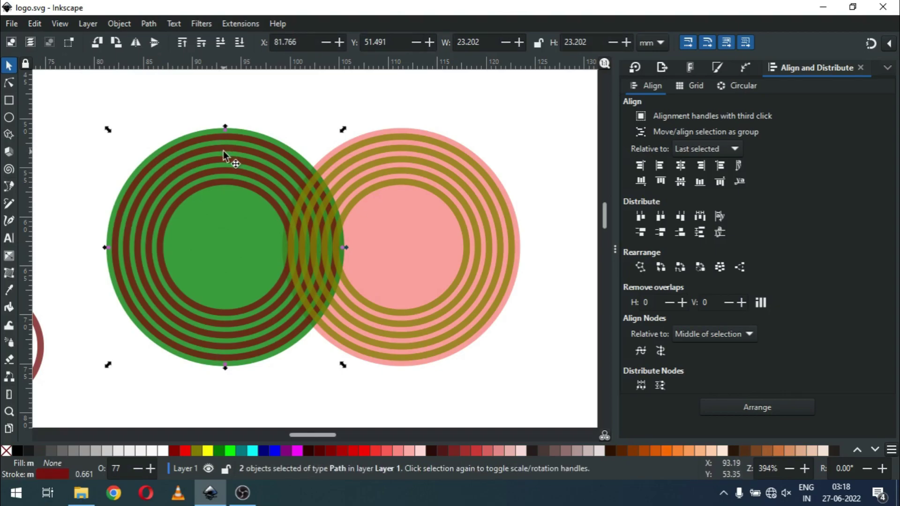
click(10, 82)
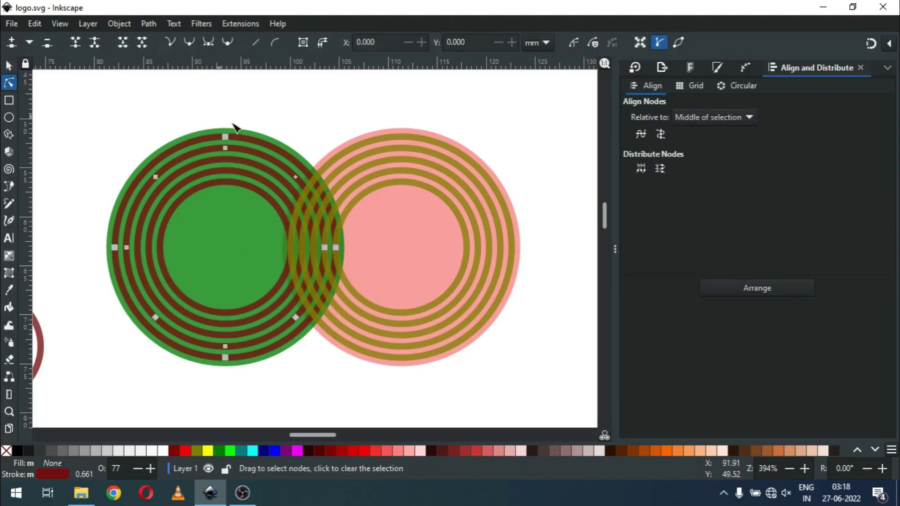
drag(211, 118, 236, 406)
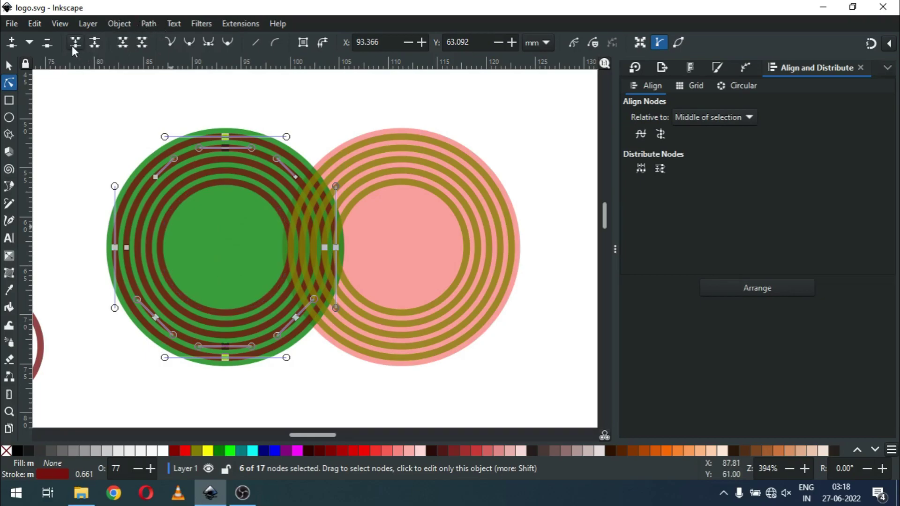
click(97, 45)
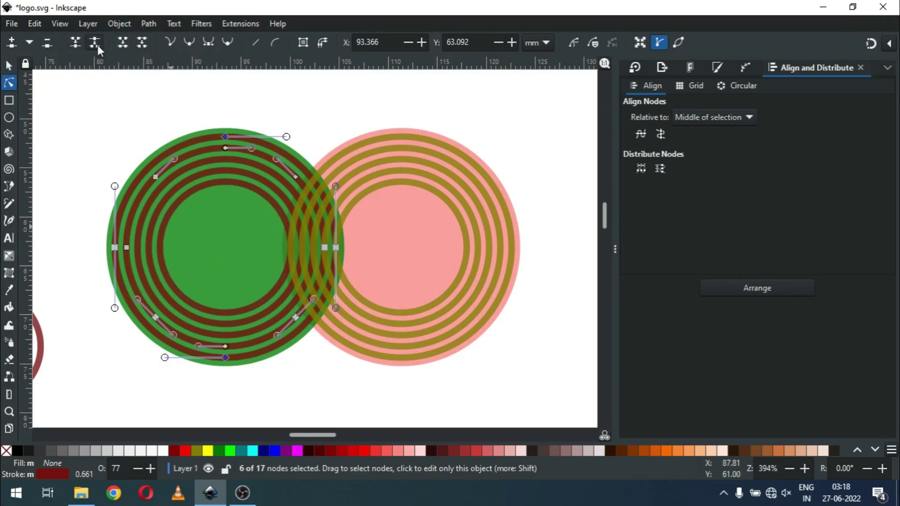
click(148, 23)
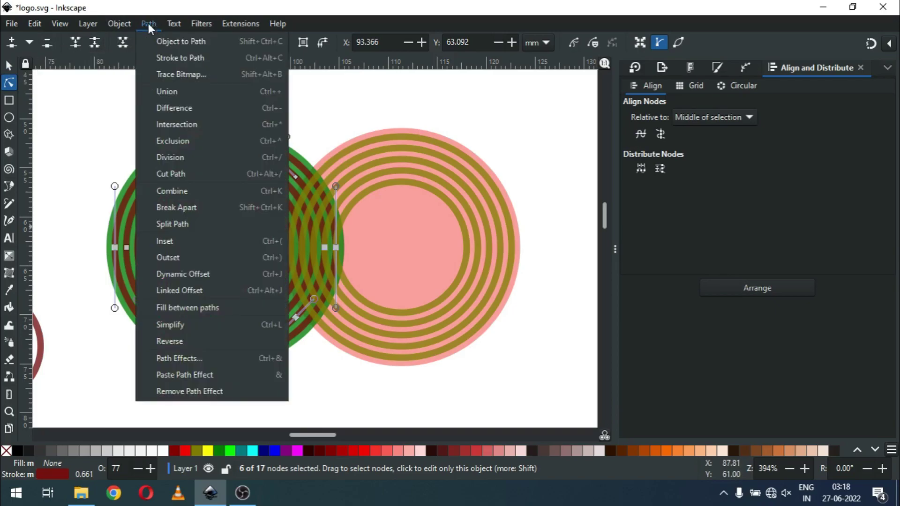
click(172, 210)
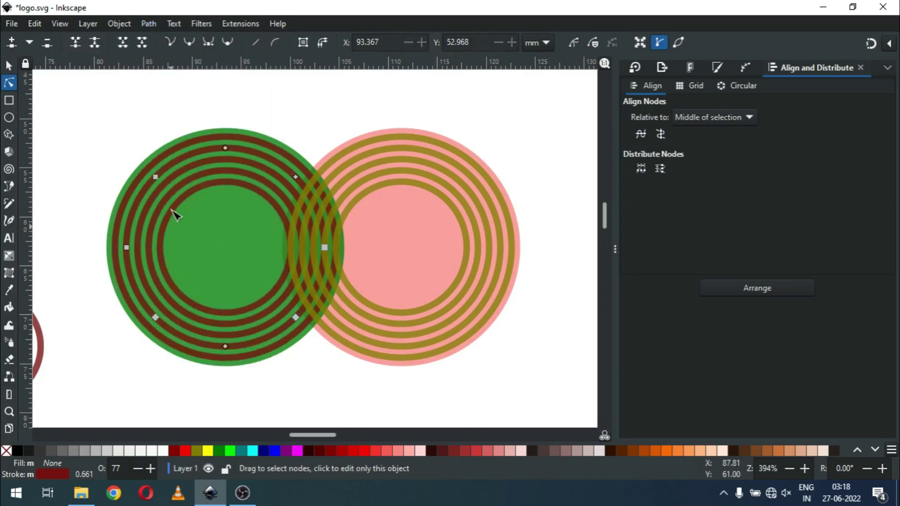
Step: Delete the left halves of the two outermost red rings
click(10, 65)
click(133, 131)
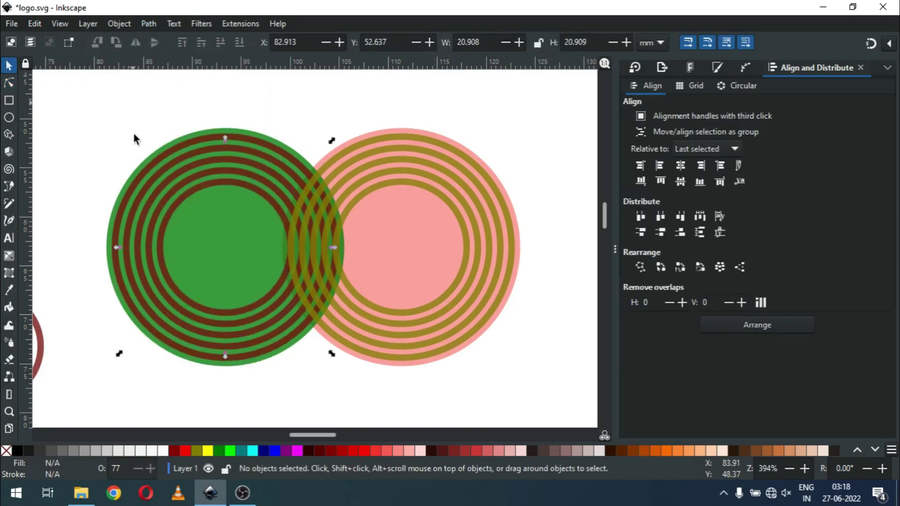
click(138, 172)
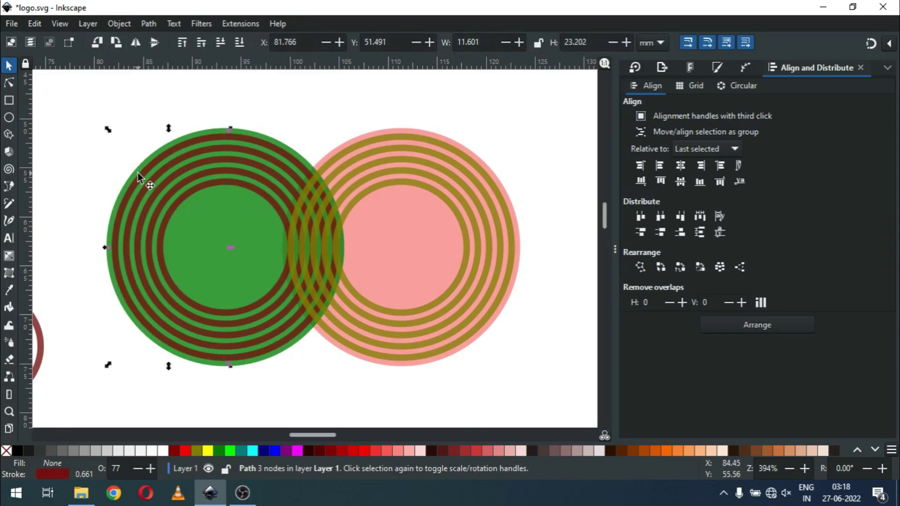
key(Escape)
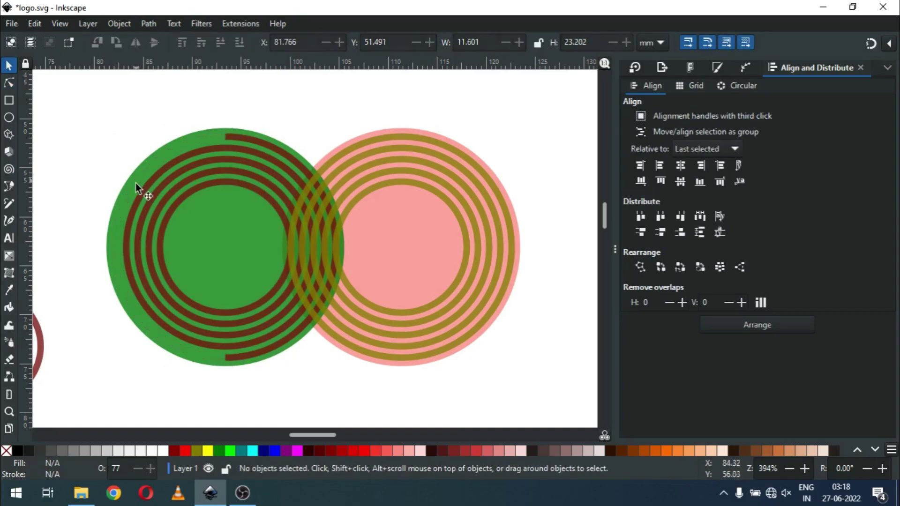
click(137, 198)
key(Delete)
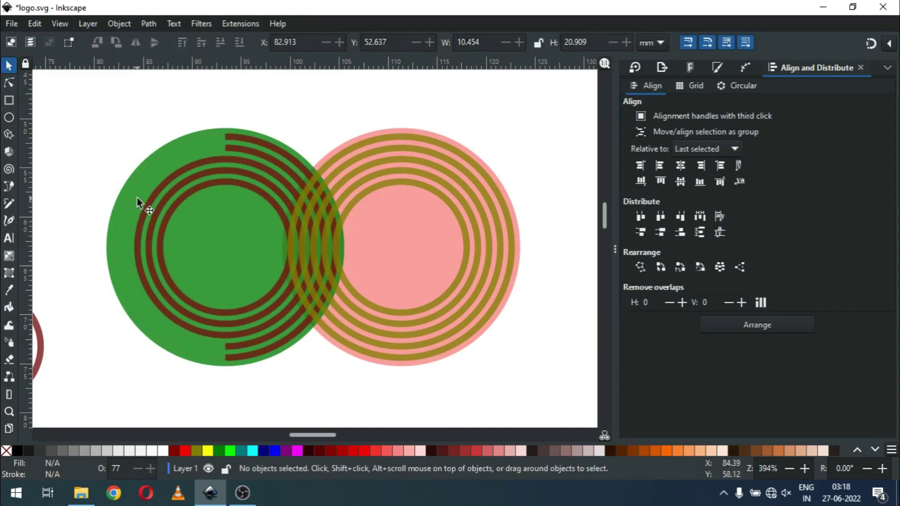
Step: Break the two outermost olive rings at their top and bottom nodes and split them into separate half-ring paths
click(401, 137)
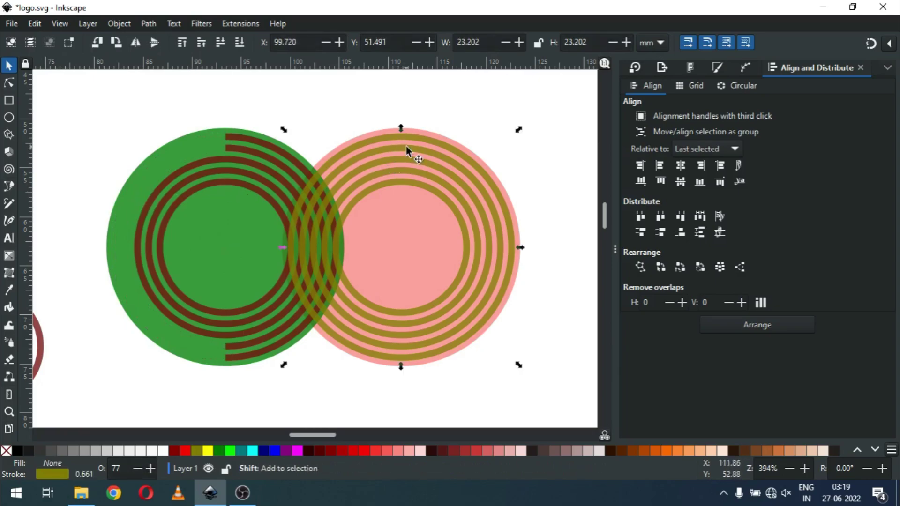
shift+click(406, 145)
click(10, 83)
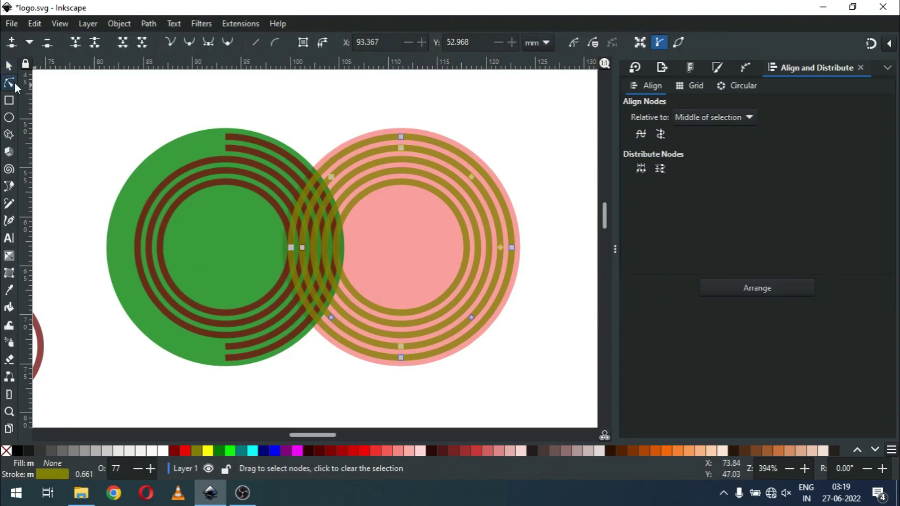
drag(389, 115, 428, 383)
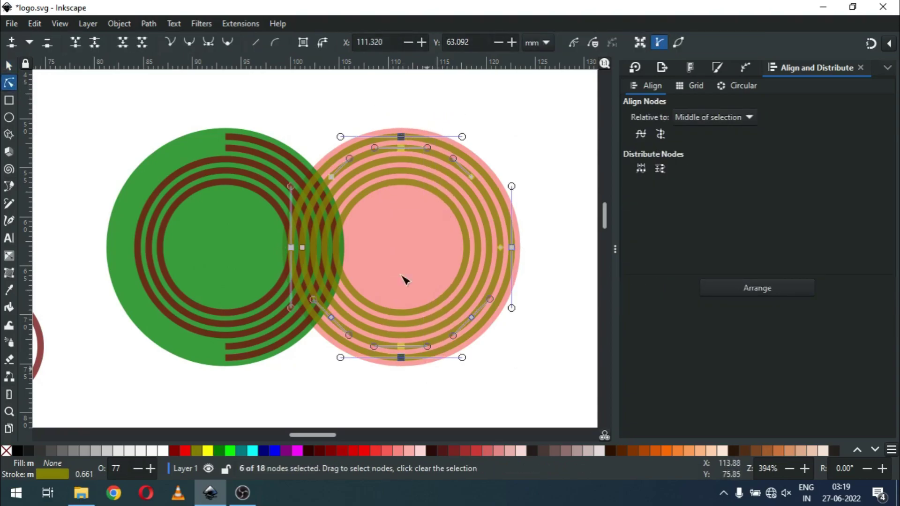
click(95, 44)
click(148, 24)
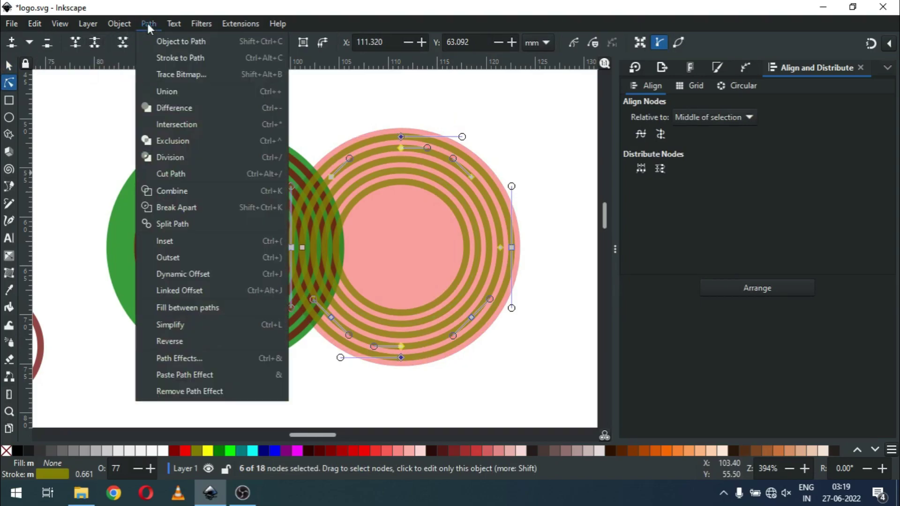
click(174, 208)
Step: Delete the right halves of the two outermost olive rings and save the document
click(9, 66)
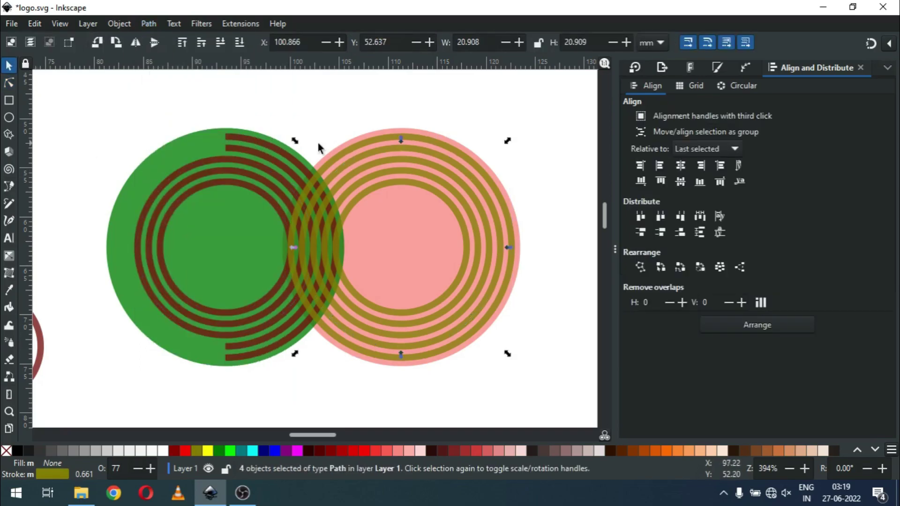
click(511, 114)
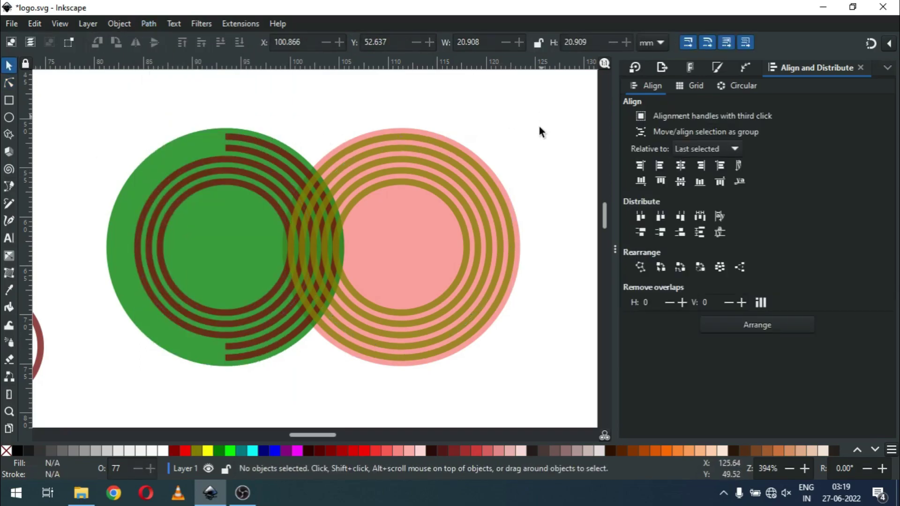
drag(541, 112, 359, 365)
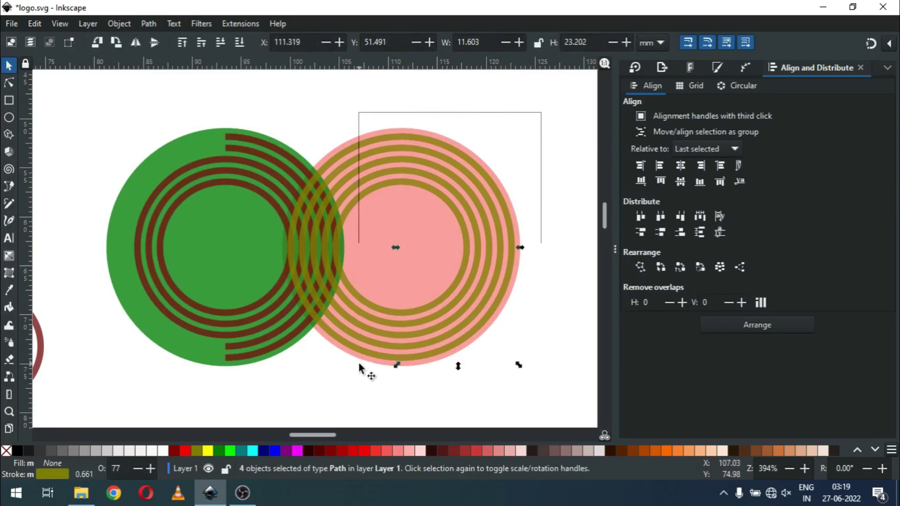
key(Delete)
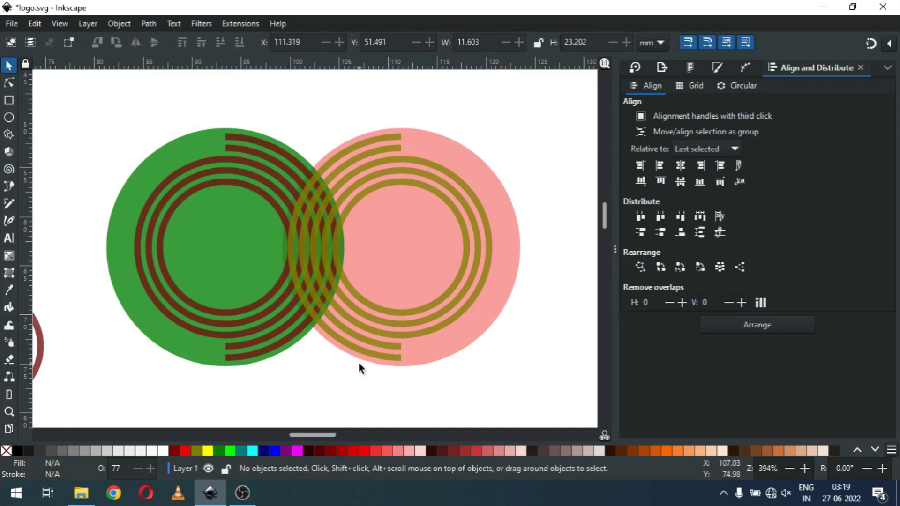
key(ctrl+s)
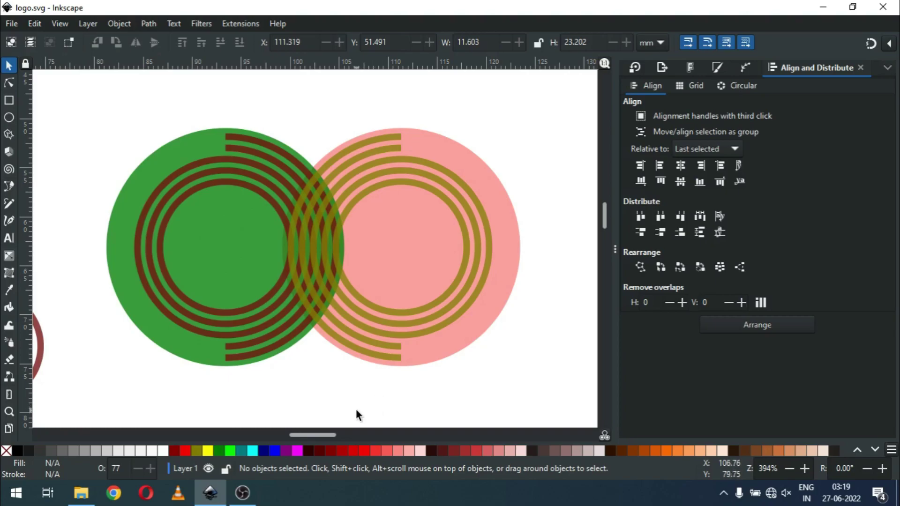
Step: Duplicate the pair of small red rings beside the logo and place the copy above the originals, left of the green circle
click(331, 434)
drag(331, 434, 229, 414)
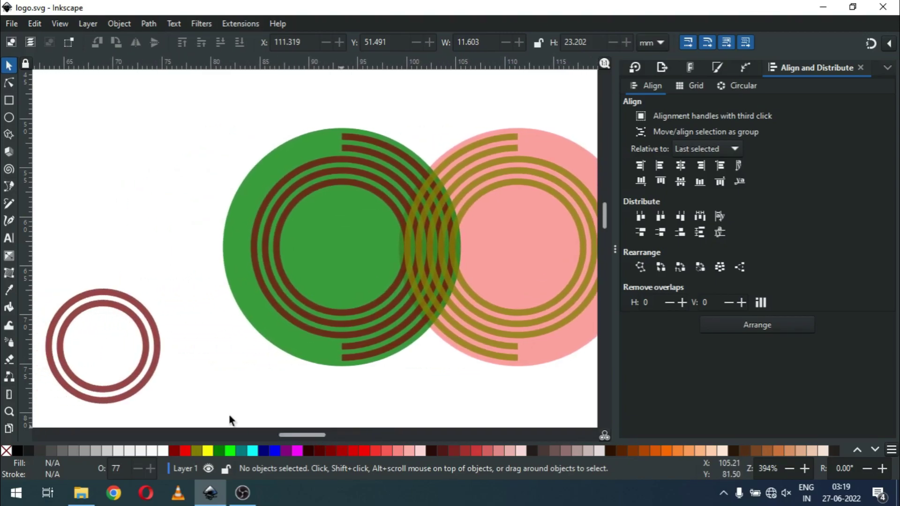
click(142, 354)
shift+click(148, 317)
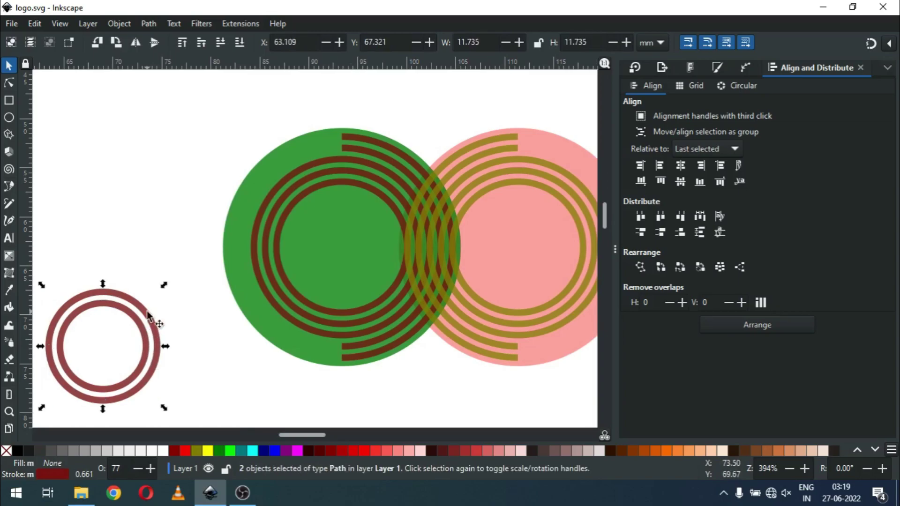
right_click(150, 318)
click(187, 85)
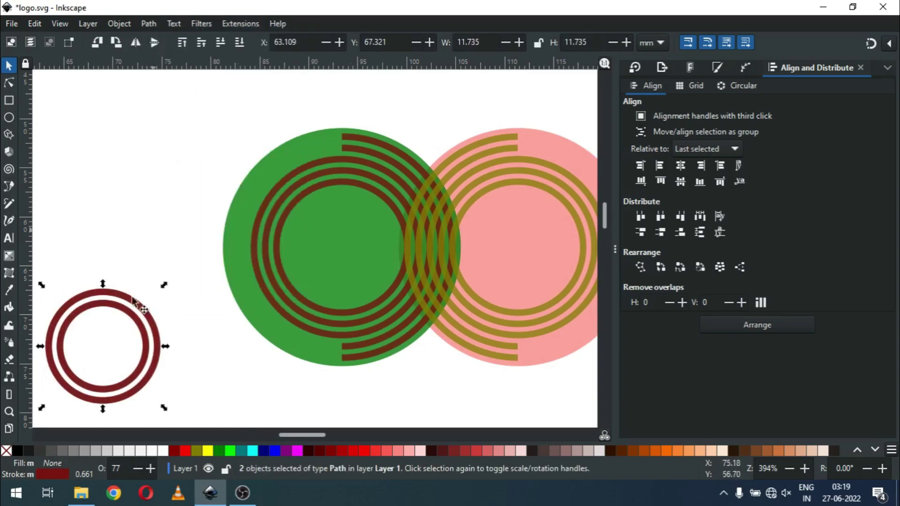
drag(145, 312, 196, 163)
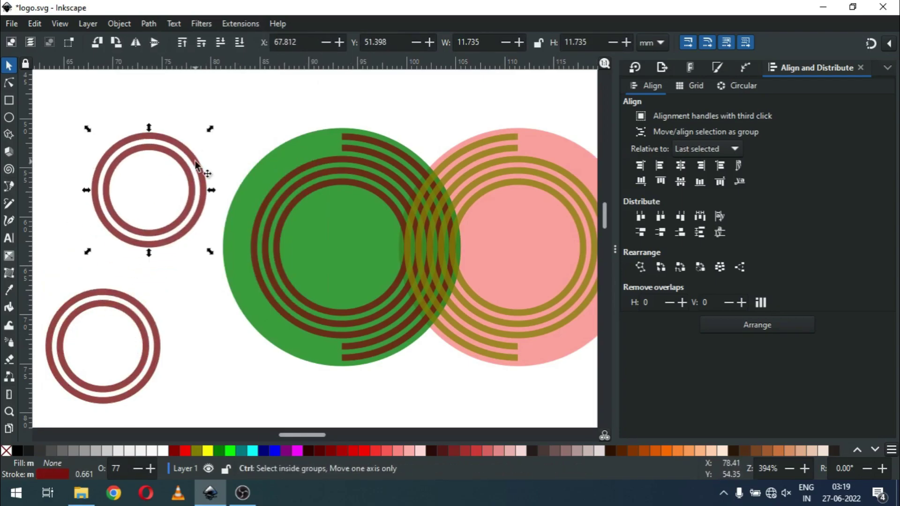
Step: Group the copied pair of small red rings and place the group over the top of the overlap between the green and pink circles
right_click(191, 162)
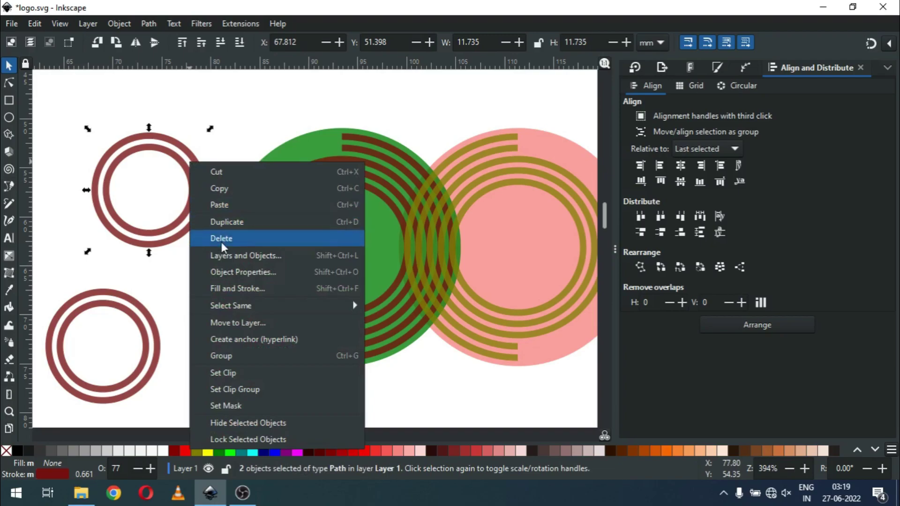
click(236, 357)
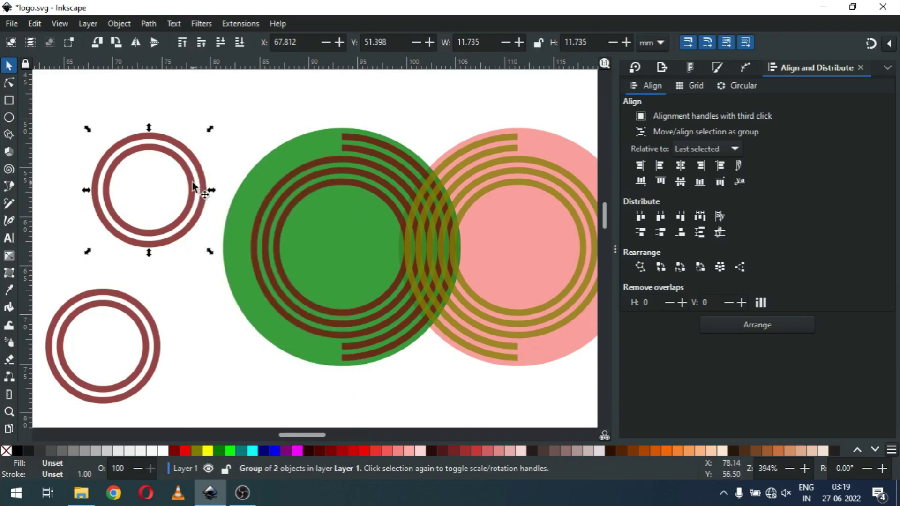
drag(200, 190, 478, 143)
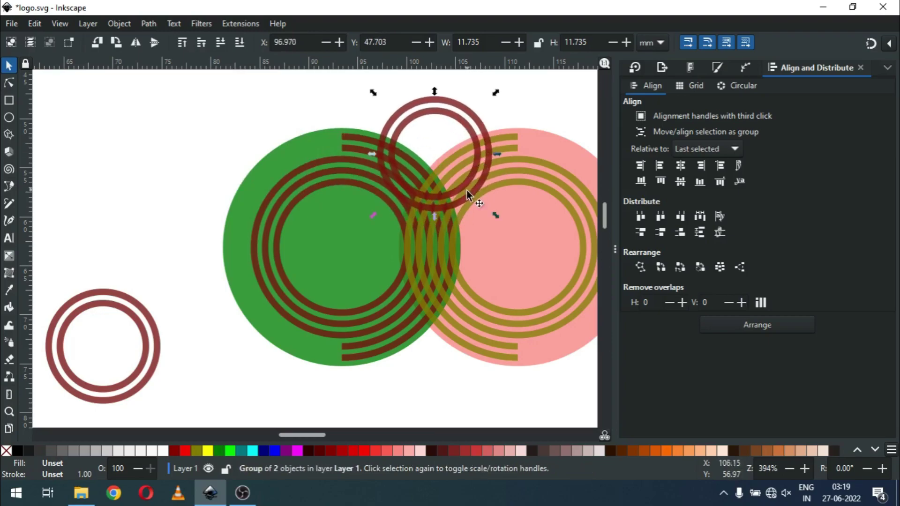
Step: Group the large pink and green backing circles together
click(577, 153)
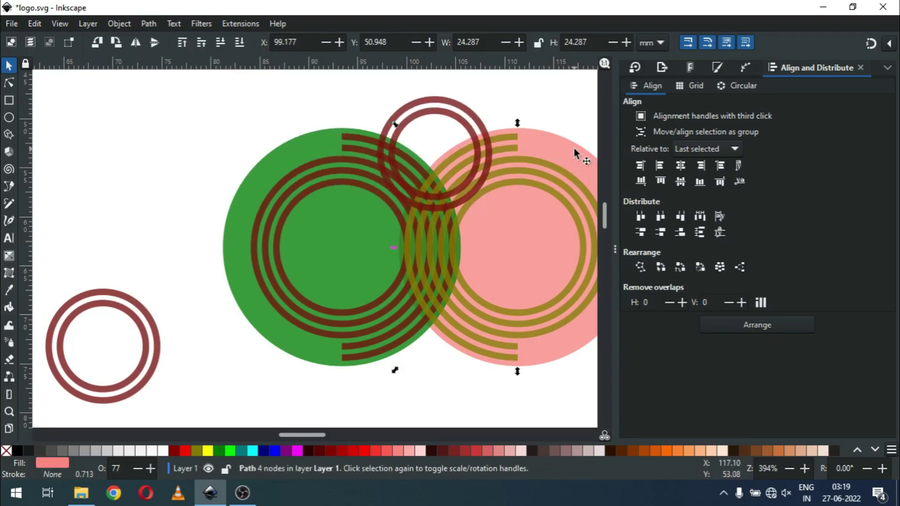
shift+click(290, 150)
right_click(291, 150)
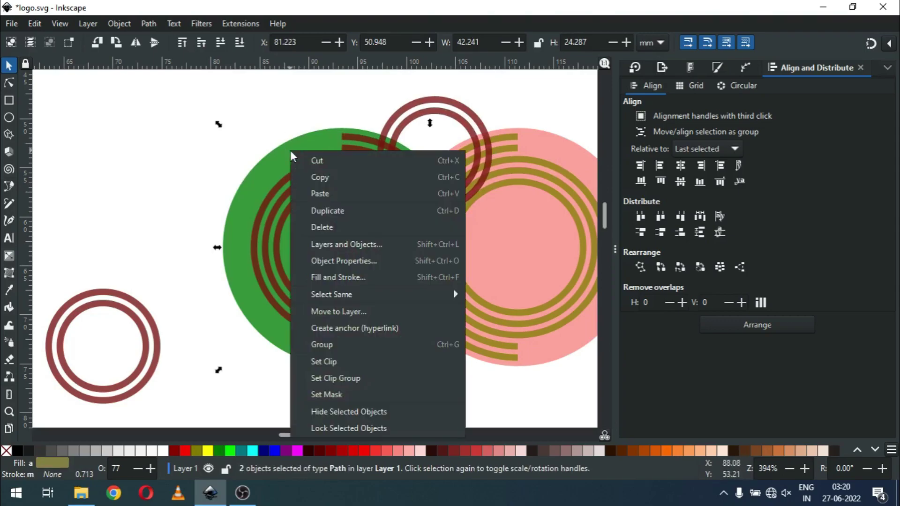
click(331, 341)
drag(310, 435, 314, 435)
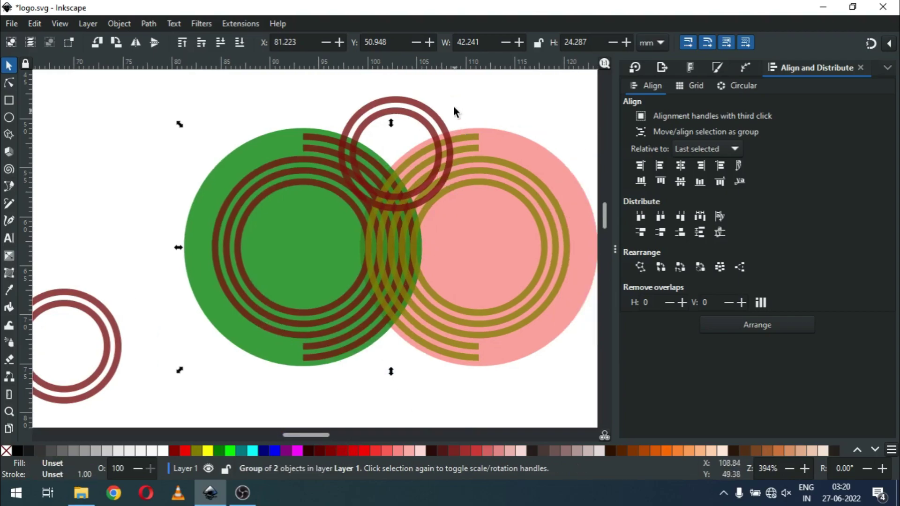
Step: Centre the small red ring group horizontally on the group of green and pink circles
click(437, 99)
click(422, 105)
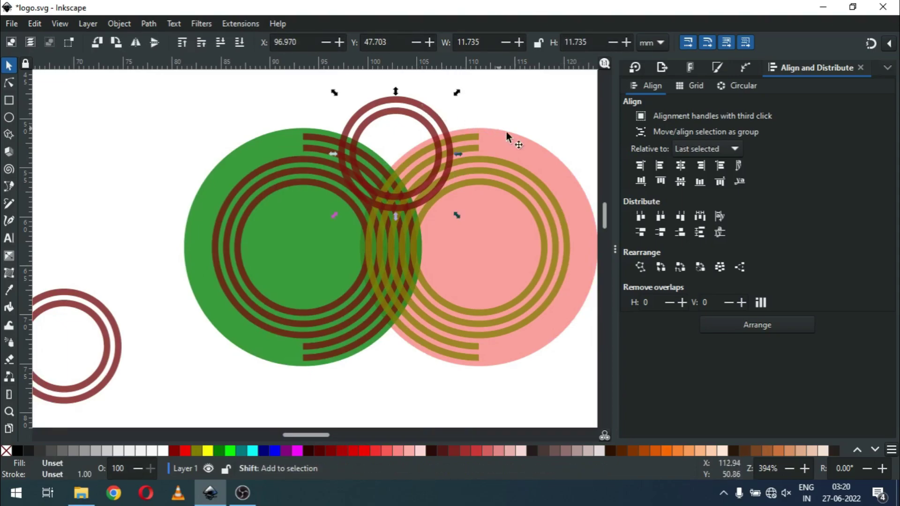
shift+click(516, 144)
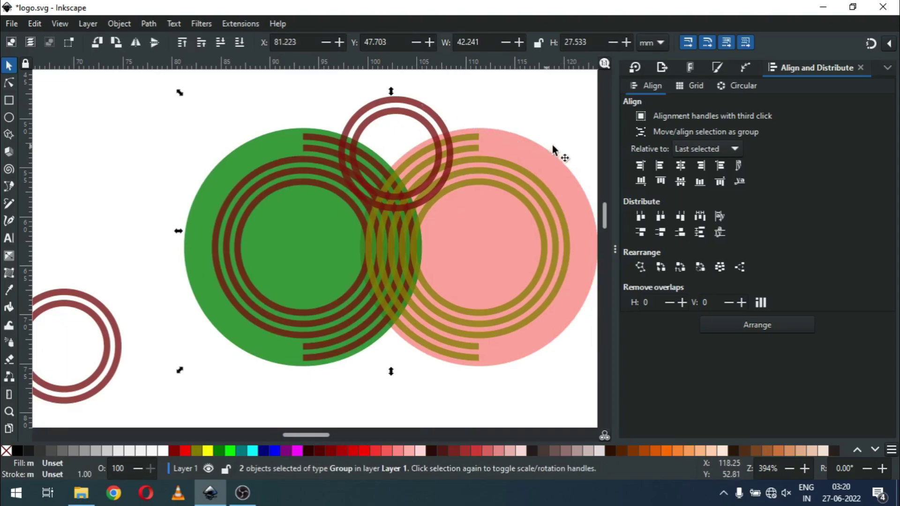
click(683, 168)
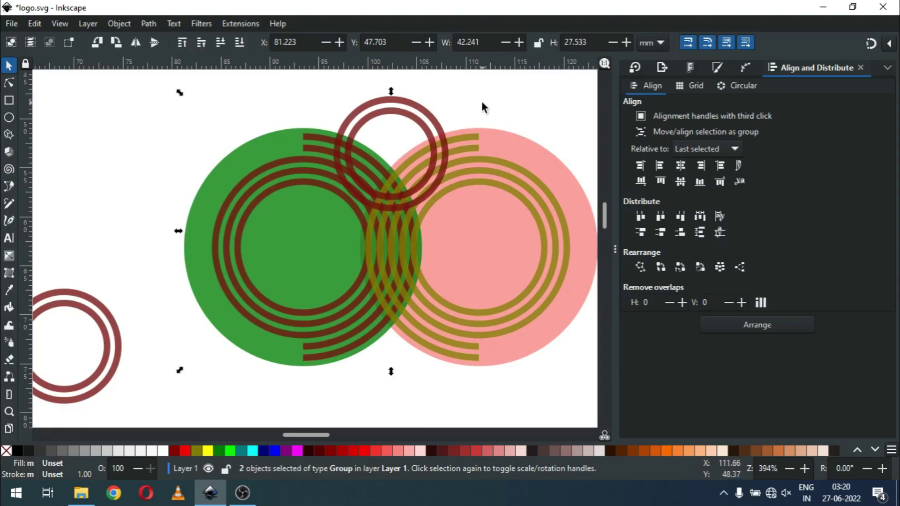
Step: Move the small ring group straight up to a Y position of about 45.08 mm and save the document
click(395, 112)
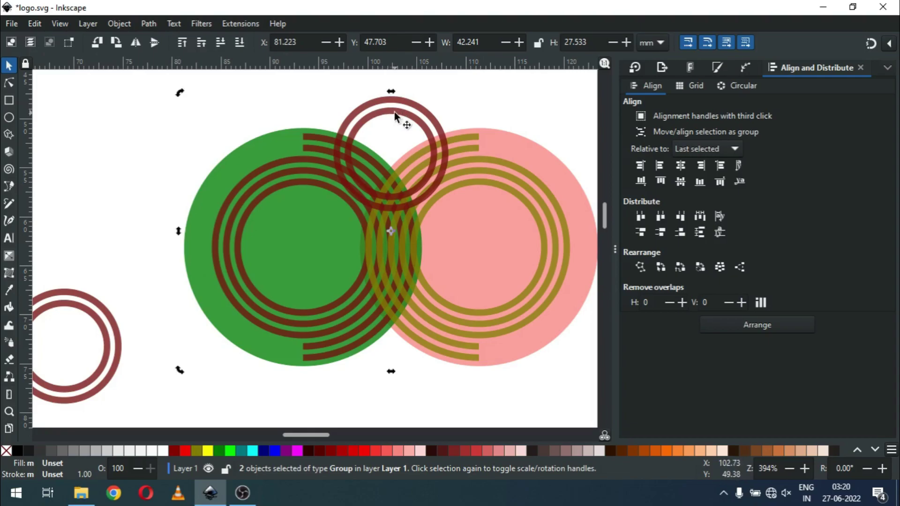
click(412, 117)
click(402, 117)
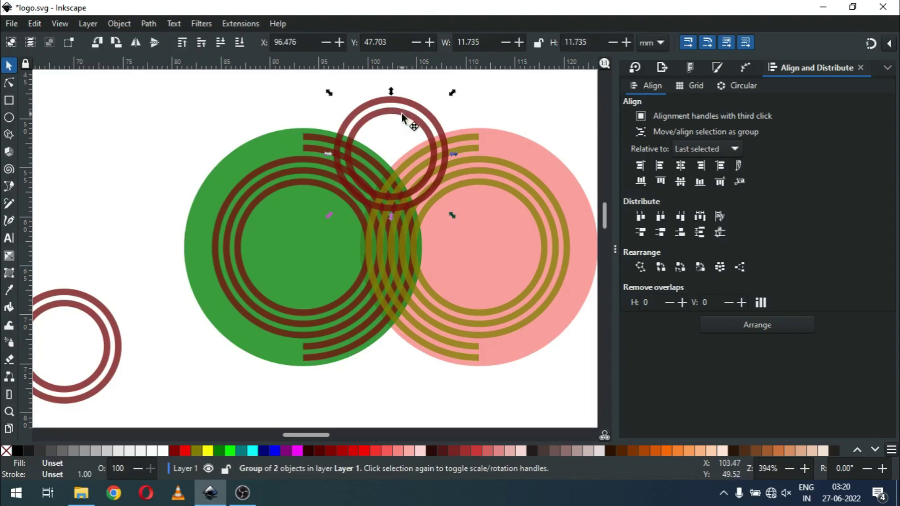
drag(402, 114, 402, 85)
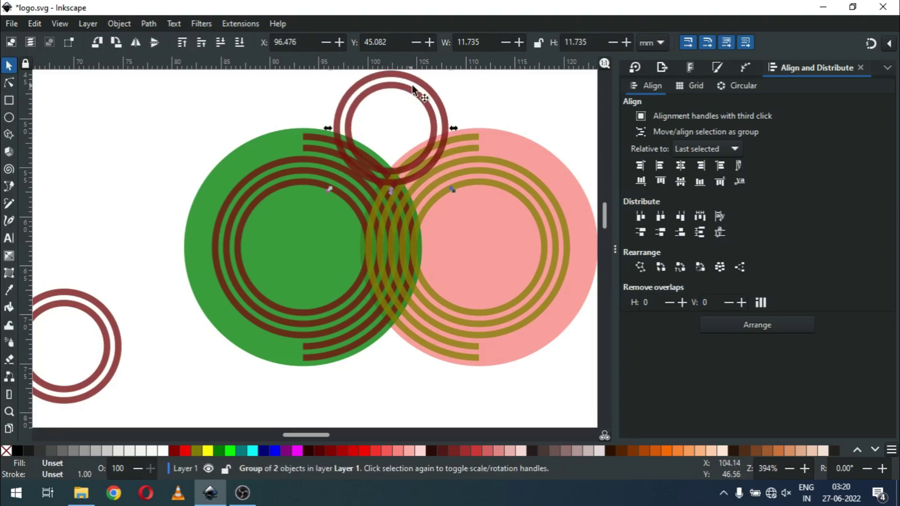
click(500, 99)
key(ctrl+s)
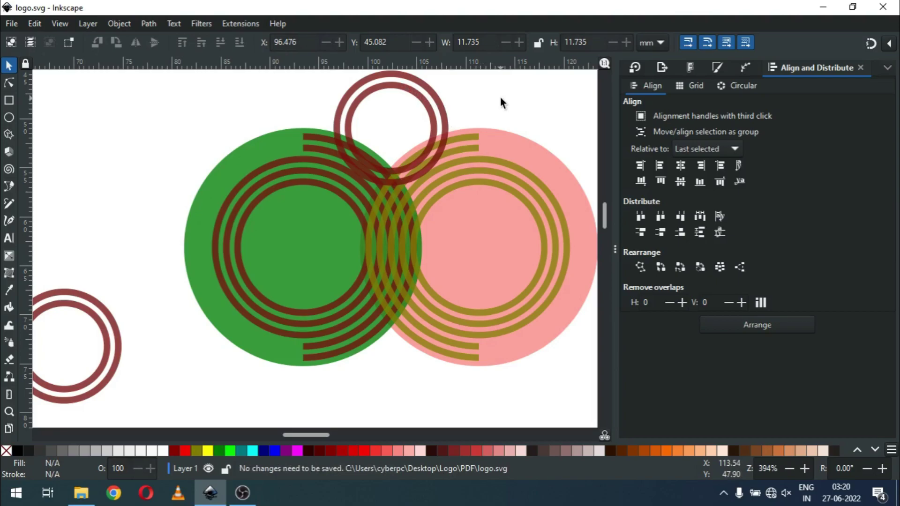
Step: Set the stroke colour of the small ring group above the overlap to Blue (#0000FF) and save the document
click(443, 109)
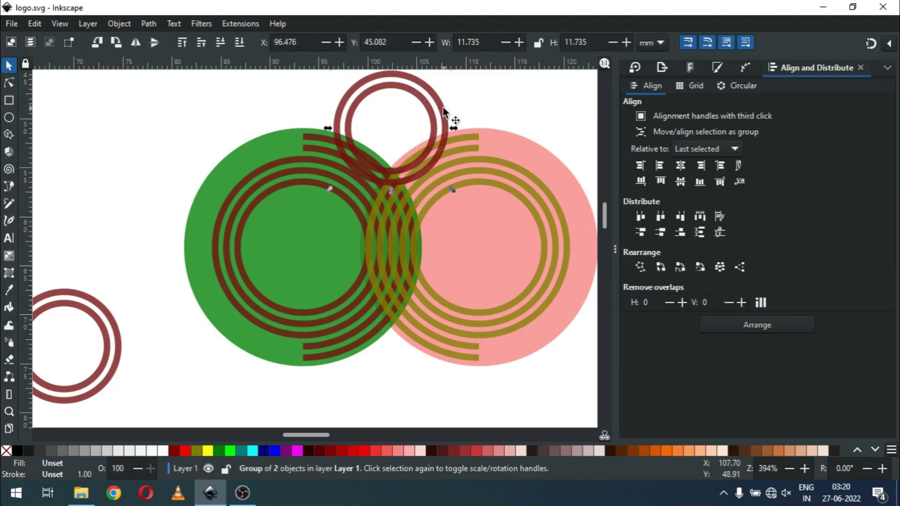
shift+click(275, 450)
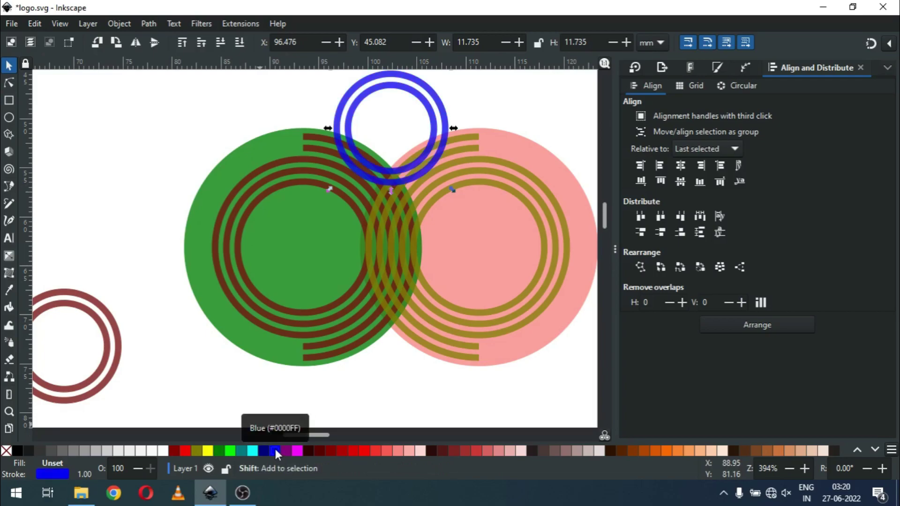
click(147, 163)
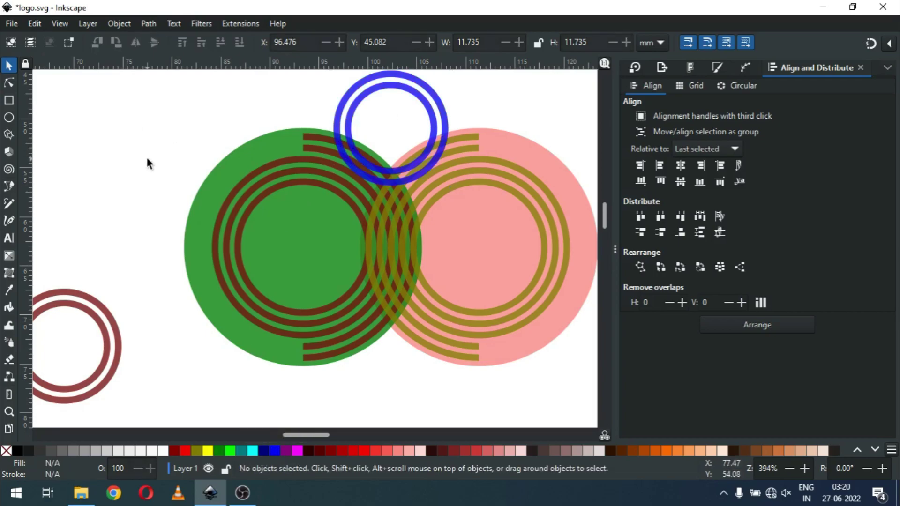
key(ctrl+s)
key(ctrl+s)
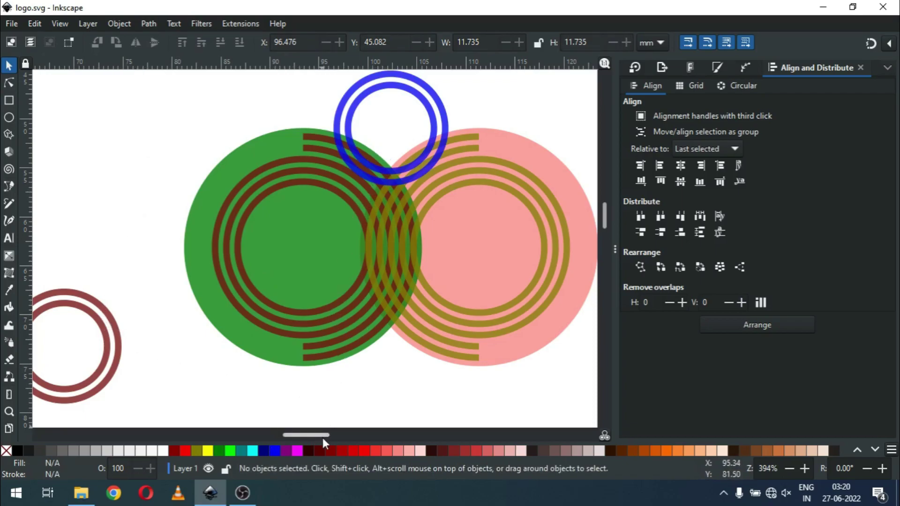
Step: Break the remaining pair of small red rings at their top and bottom nodes and break them apart into separate half-ring paths
drag(319, 435, 316, 435)
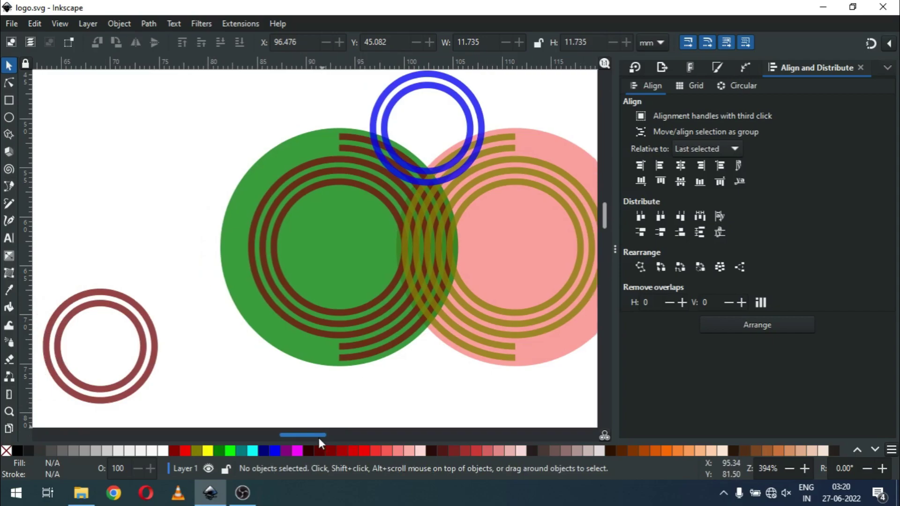
click(140, 328)
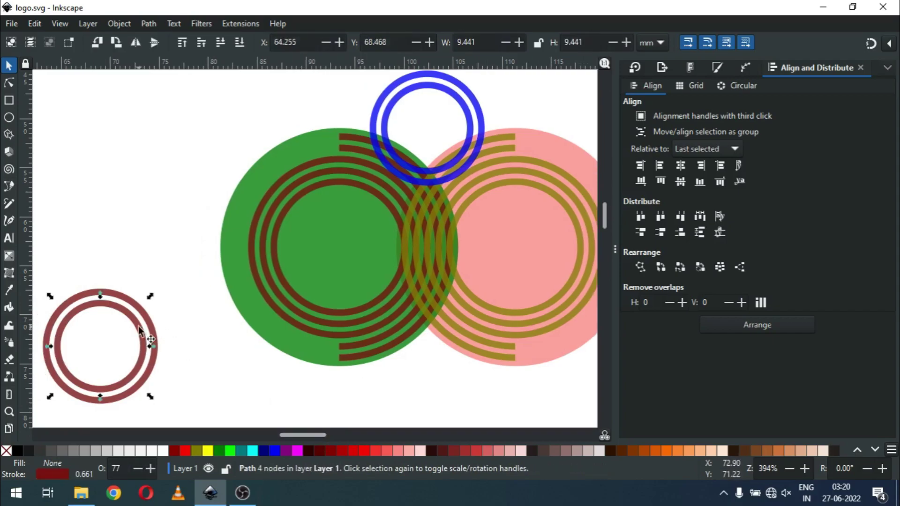
shift+click(124, 297)
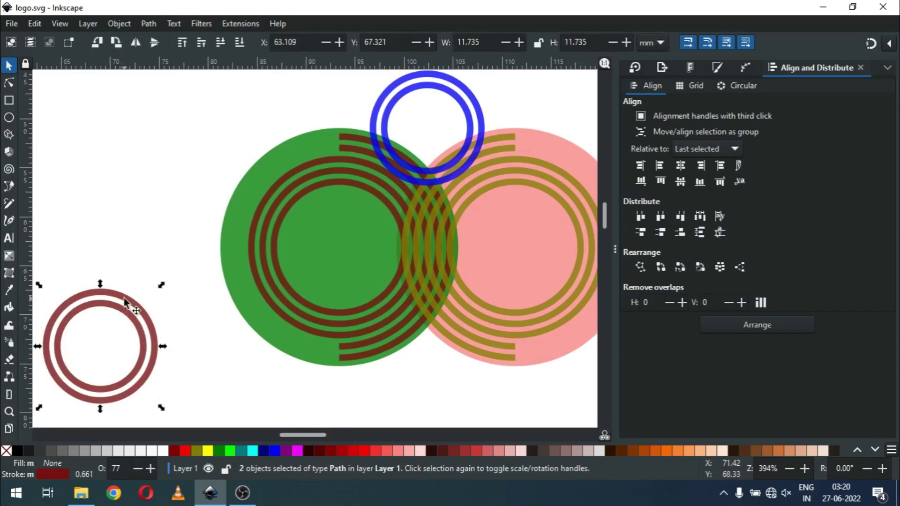
click(9, 82)
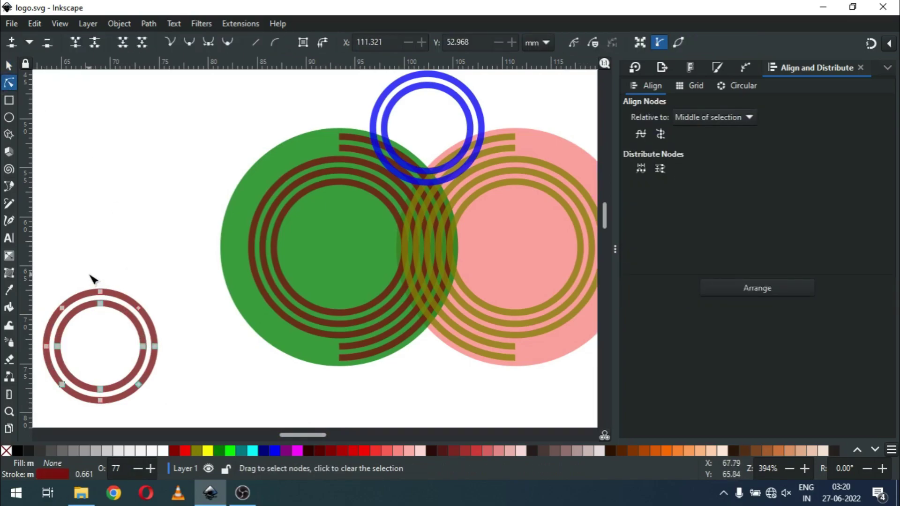
drag(89, 275, 107, 418)
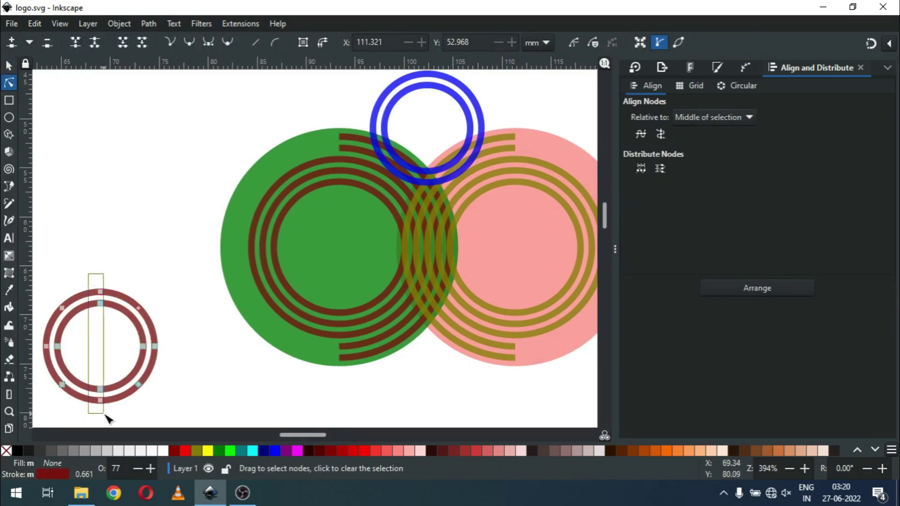
drag(107, 417, 107, 417)
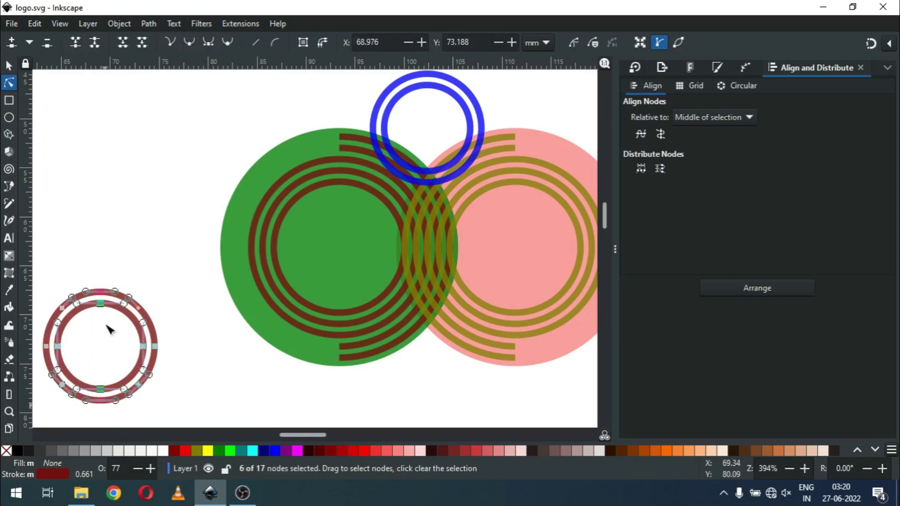
click(93, 41)
click(151, 24)
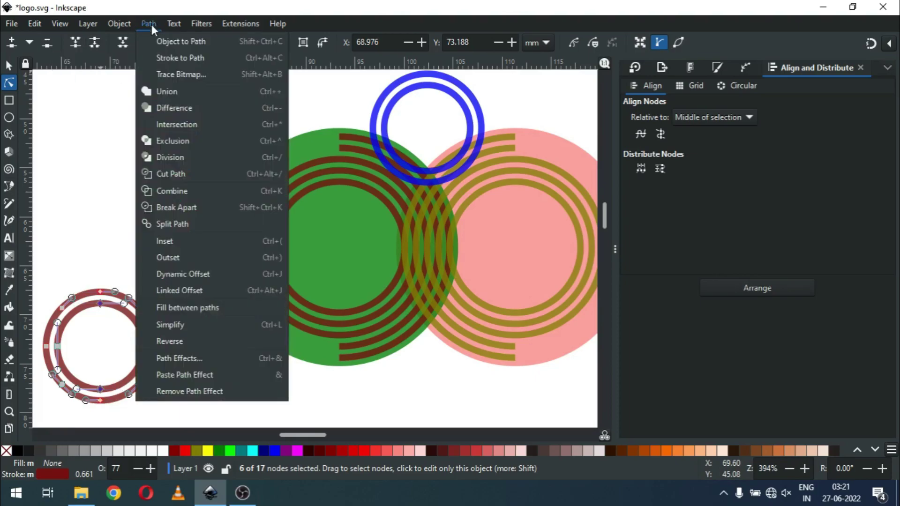
click(193, 208)
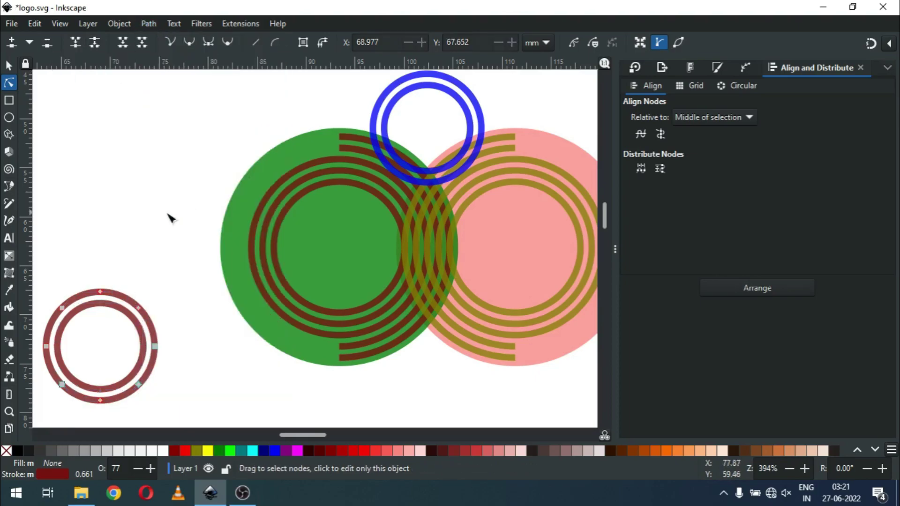
click(7, 68)
click(143, 241)
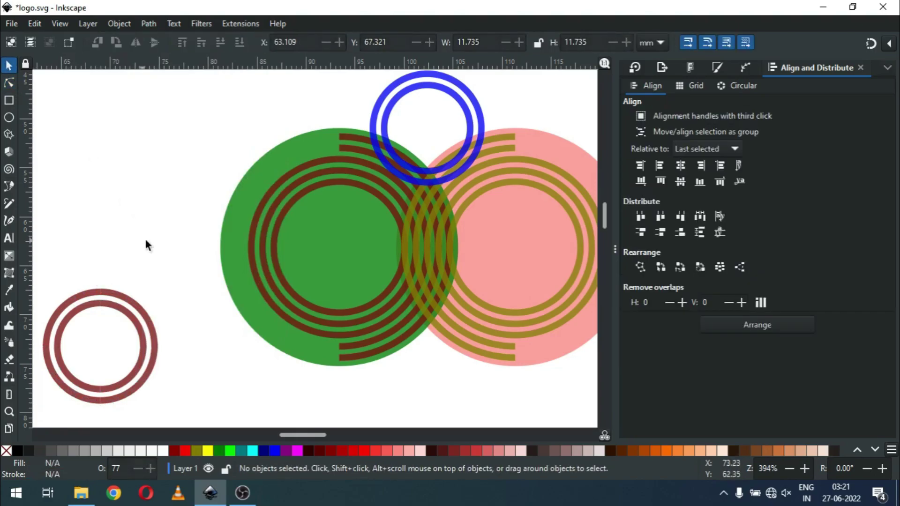
Step: Move the right halves of the small red rings over the pink circle, enable snapping, and snap them to the upper ends of the olive arcs
drag(166, 259, 535, 131)
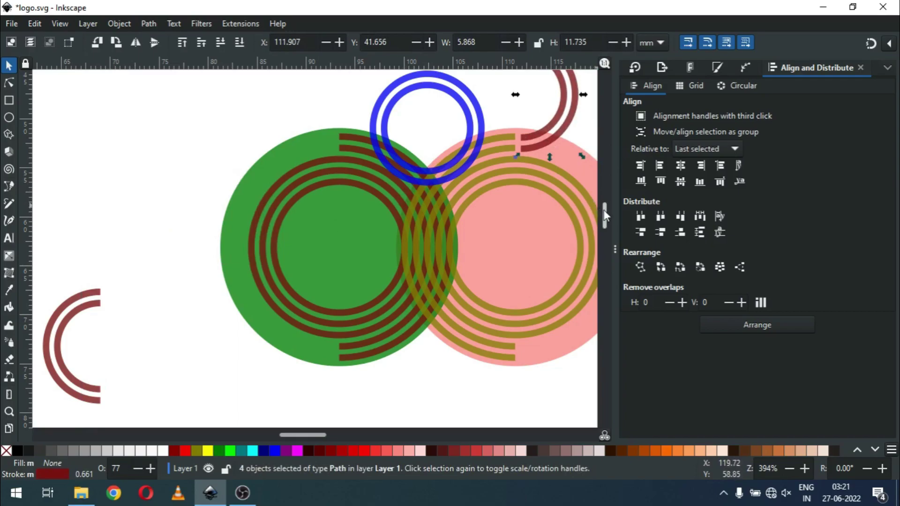
scroll(603, 209, up, 1)
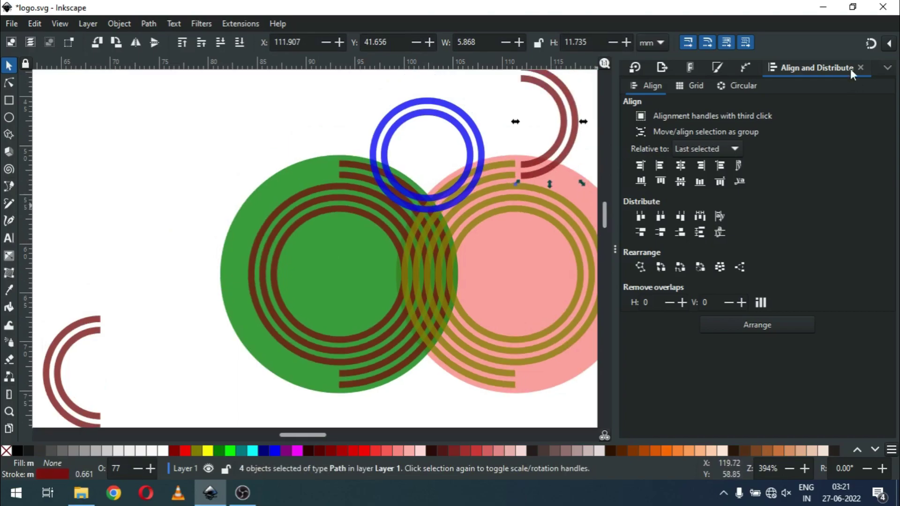
click(890, 43)
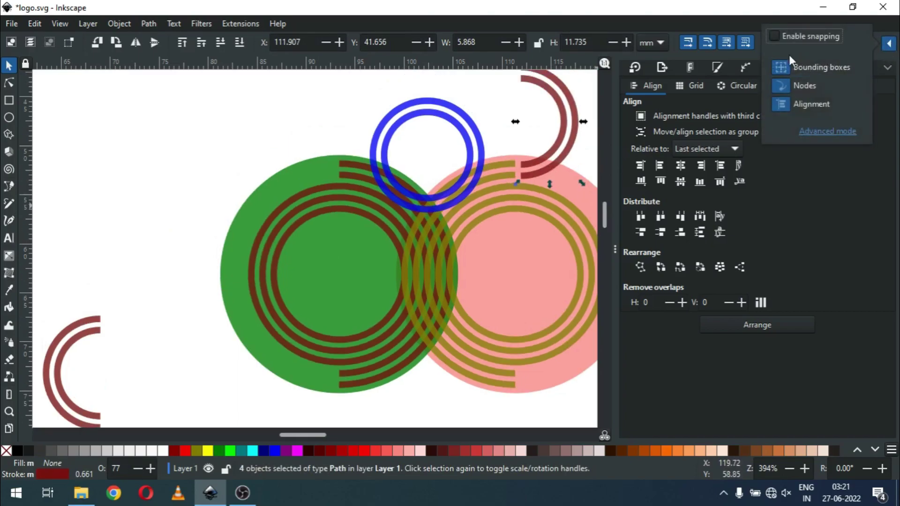
click(776, 35)
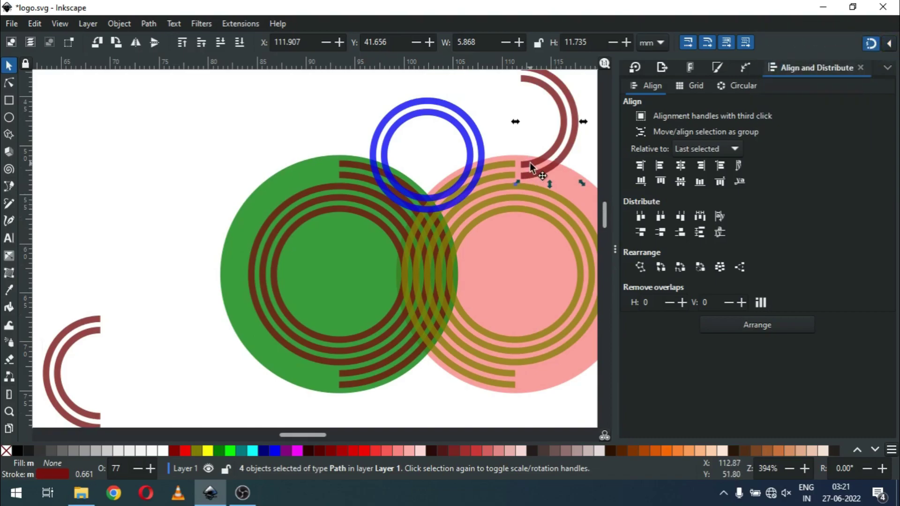
drag(530, 162, 525, 162)
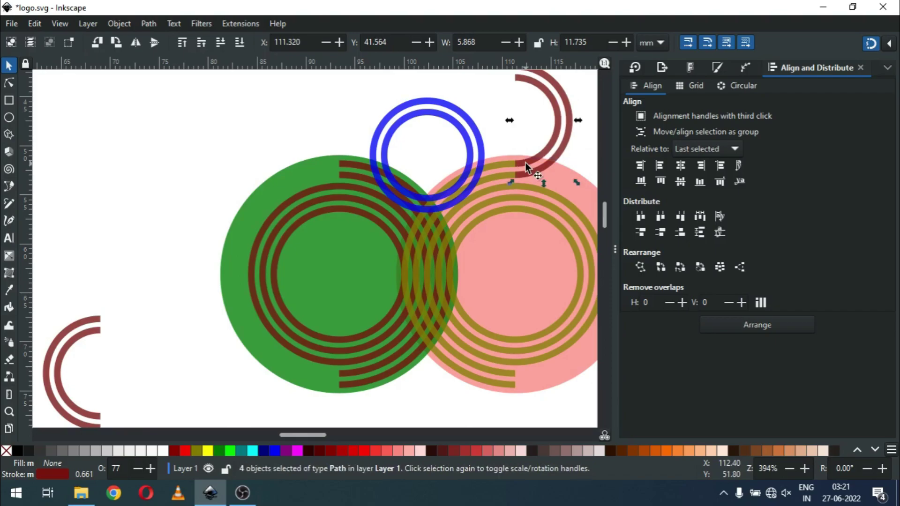
Step: Snap the left halves of the small red rings to the upper ends of the outer red arcs on the green circle and save
click(87, 321)
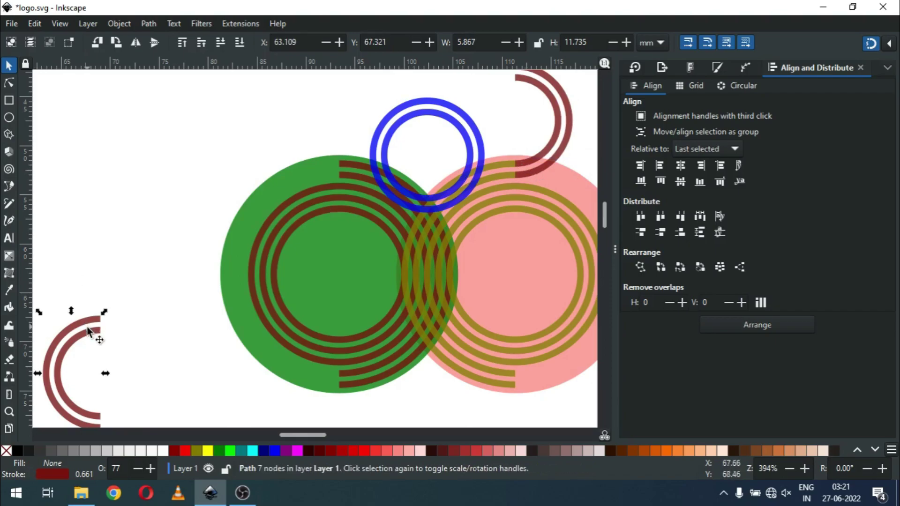
shift+click(88, 332)
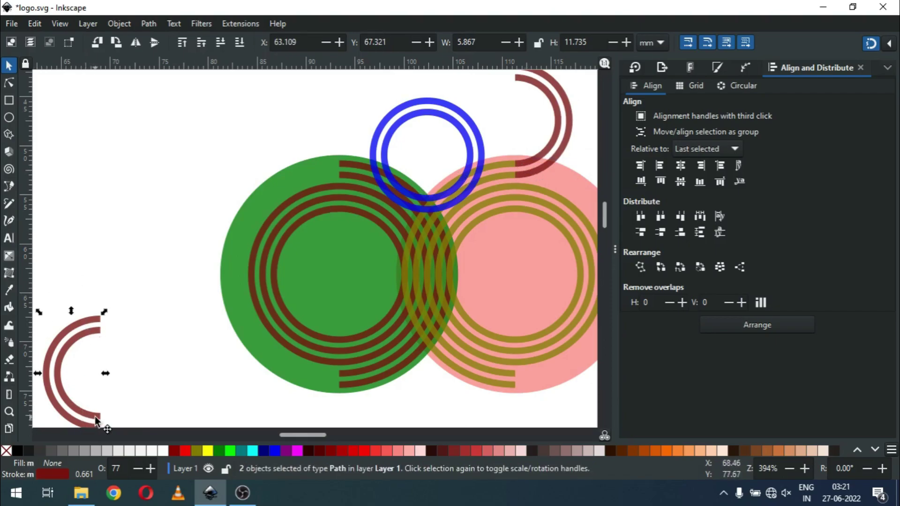
drag(94, 416, 321, 159)
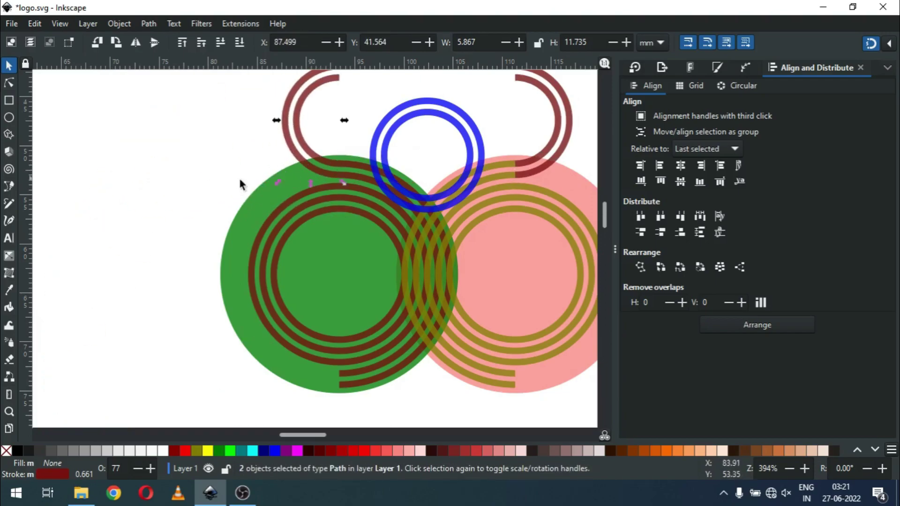
key(ctrl+s)
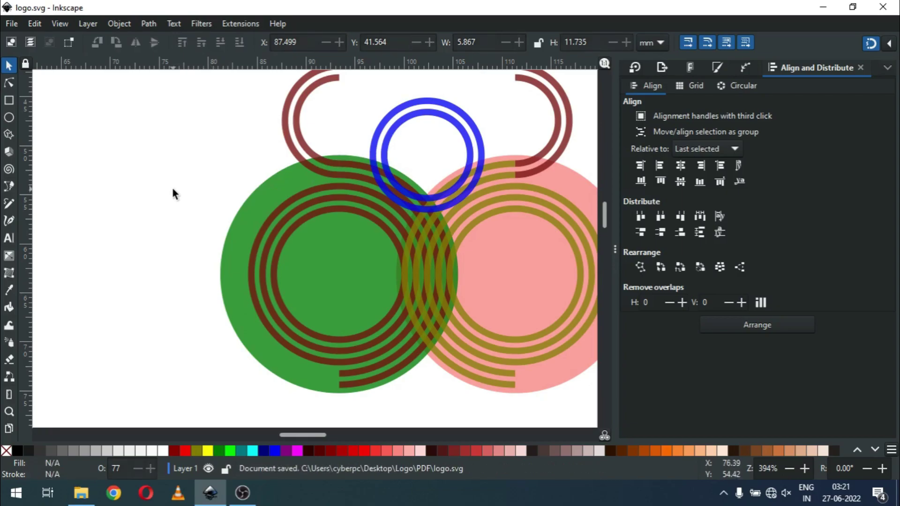
Step: Select all the rings, arcs and circles of the logo and ungroup them into separate paths
key(Escape)
drag(331, 435, 341, 435)
drag(604, 213, 603, 211)
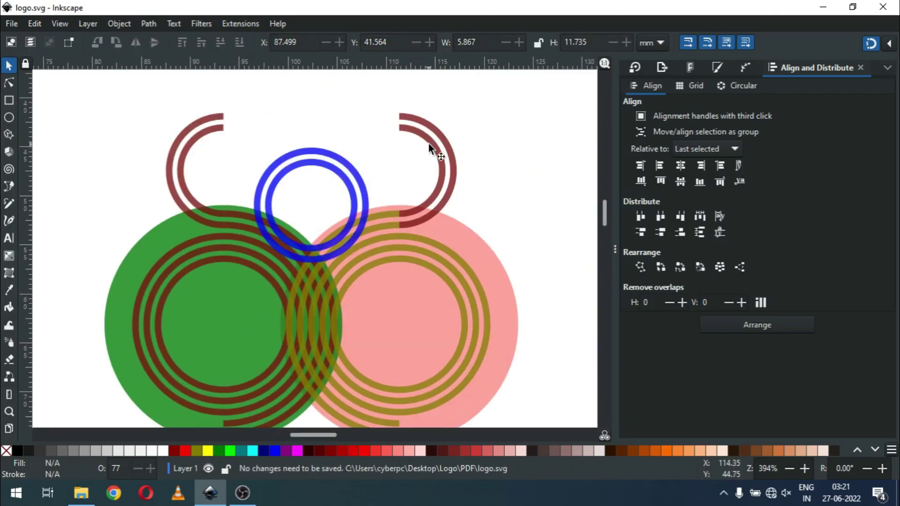
key(minus)
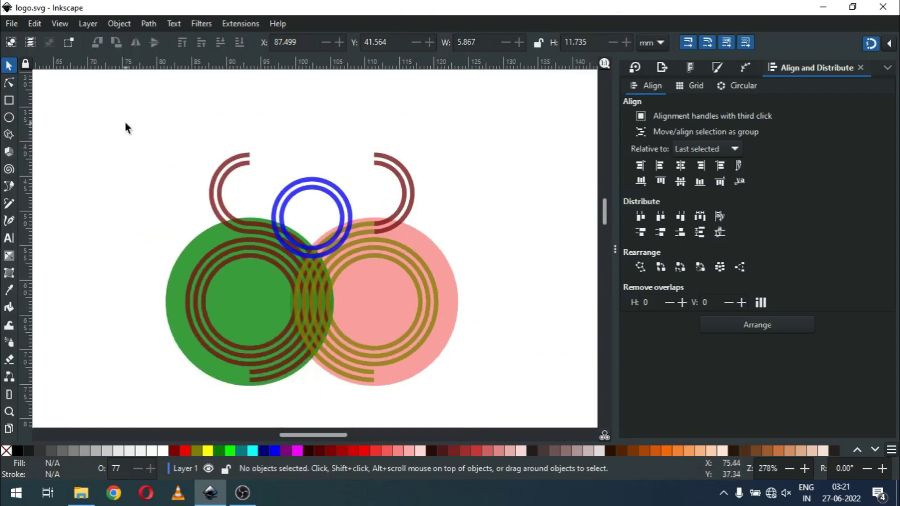
drag(125, 122, 447, 394)
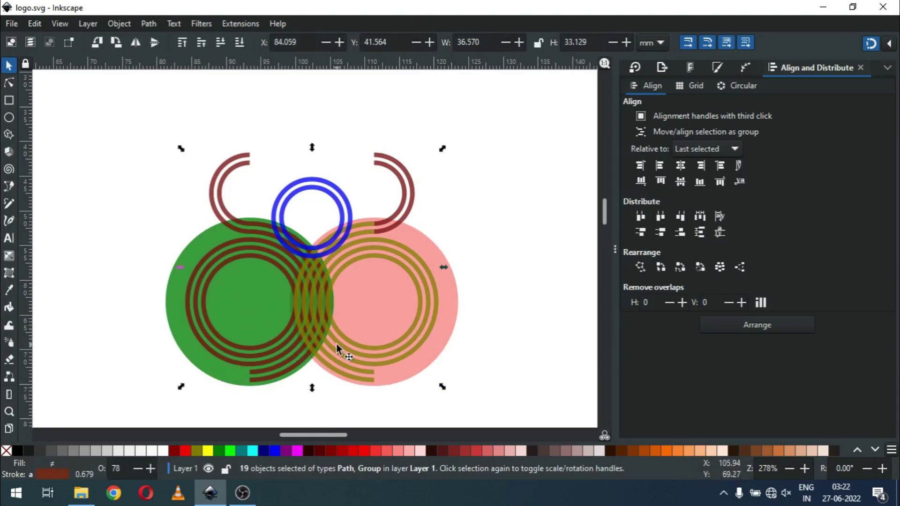
click(119, 23)
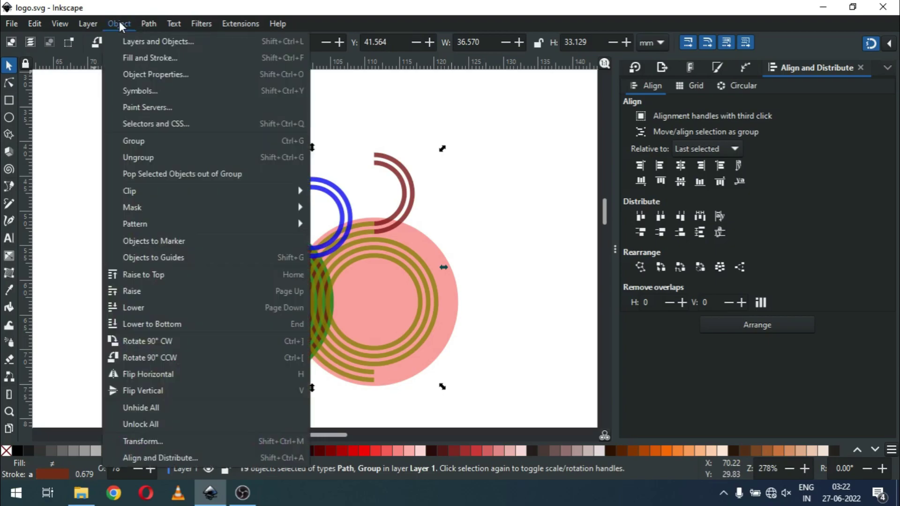
click(135, 157)
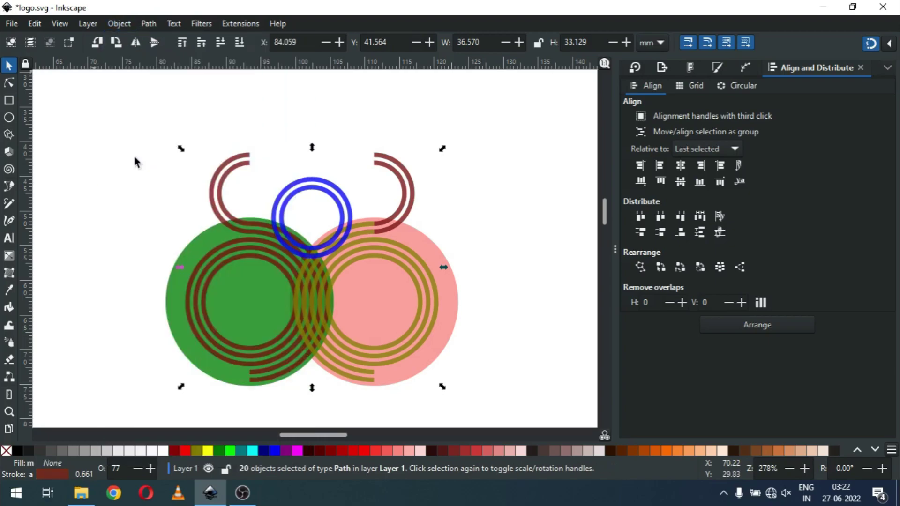
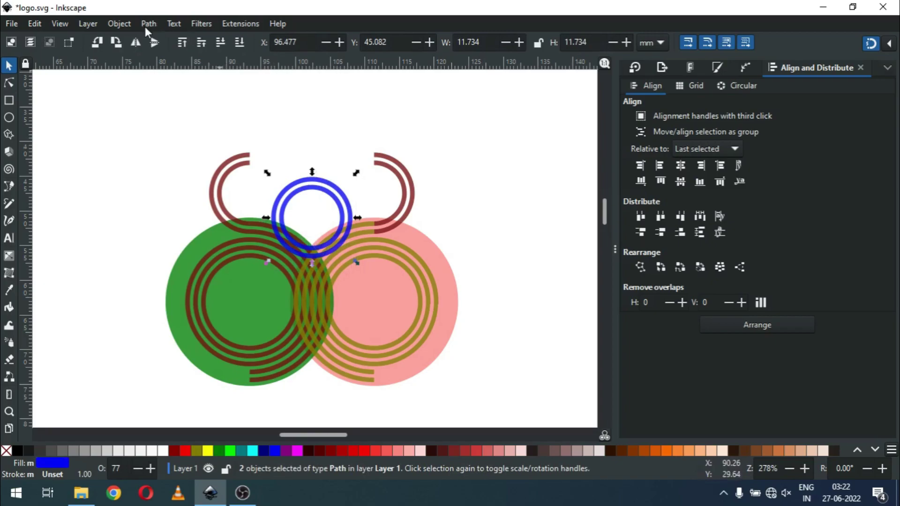
Step: Unite the two small blue rings into a single path and clear the selection
click(147, 24)
click(159, 93)
click(440, 136)
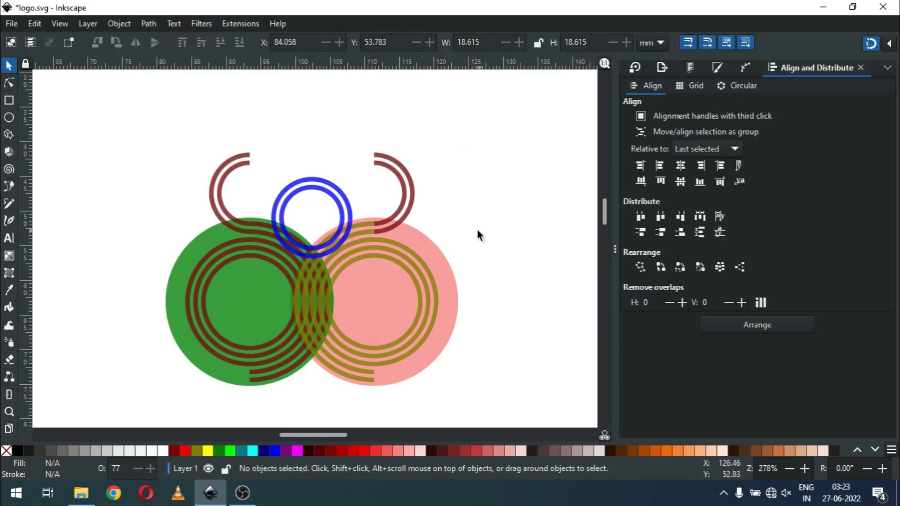
Step: Unite the three full olive rings over the pink circle into one path
drag(478, 231, 312, 370)
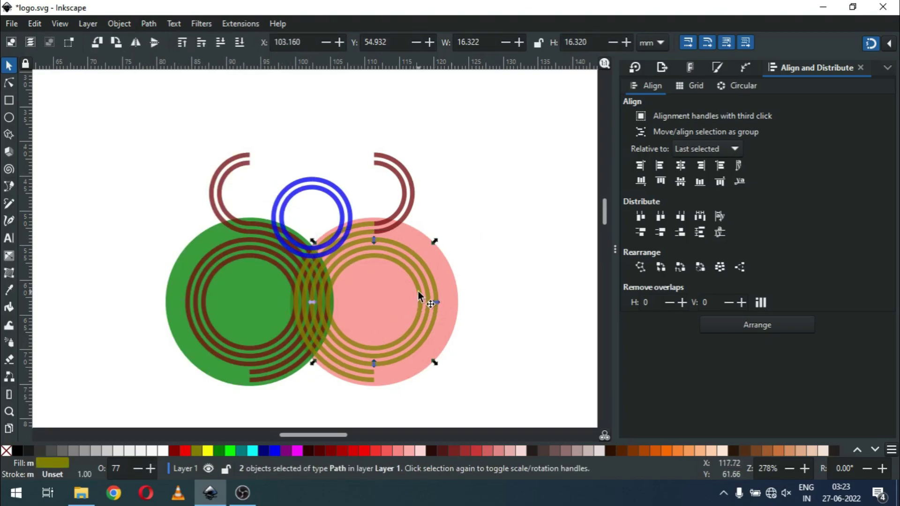
shift+click(404, 246)
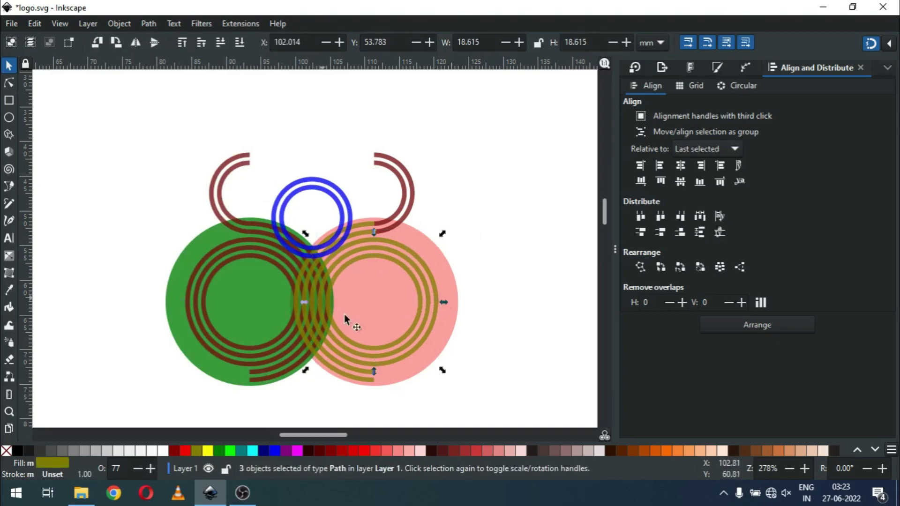
click(151, 21)
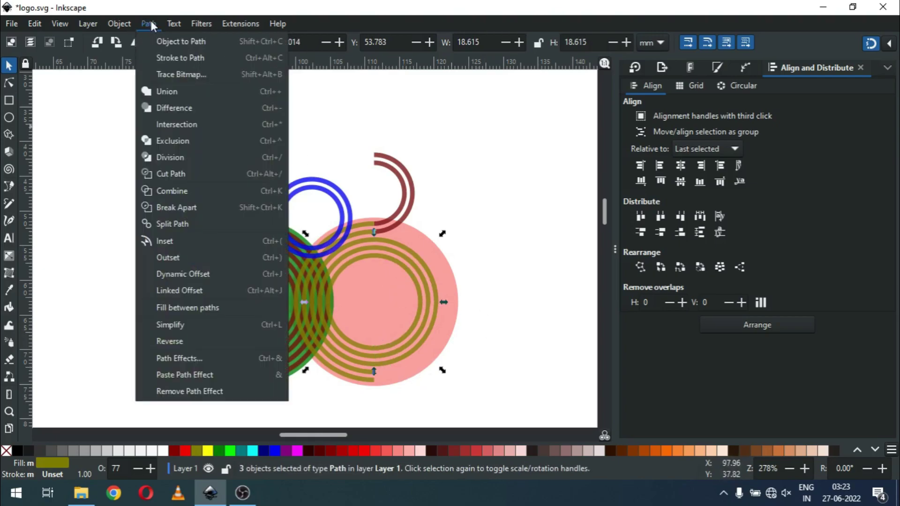
key(Escape)
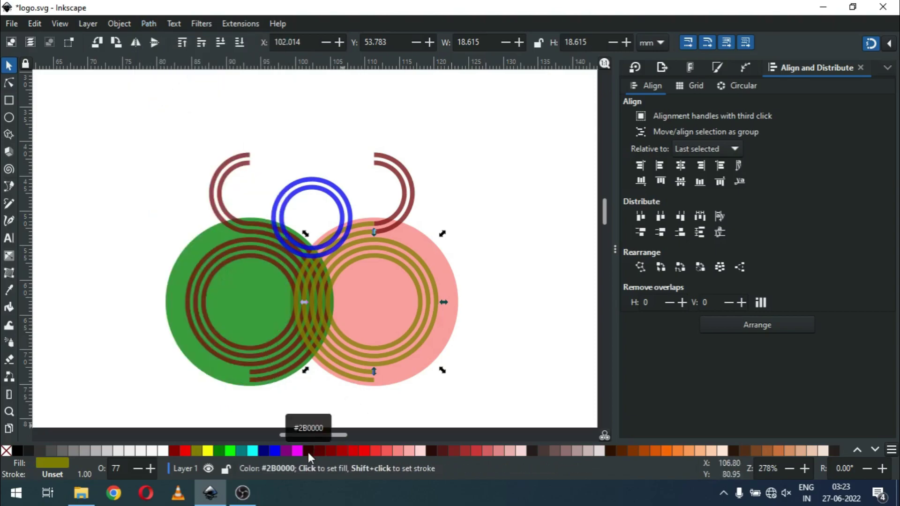
Step: Fill the united rings over the pink circle with teal and save the document
click(244, 452)
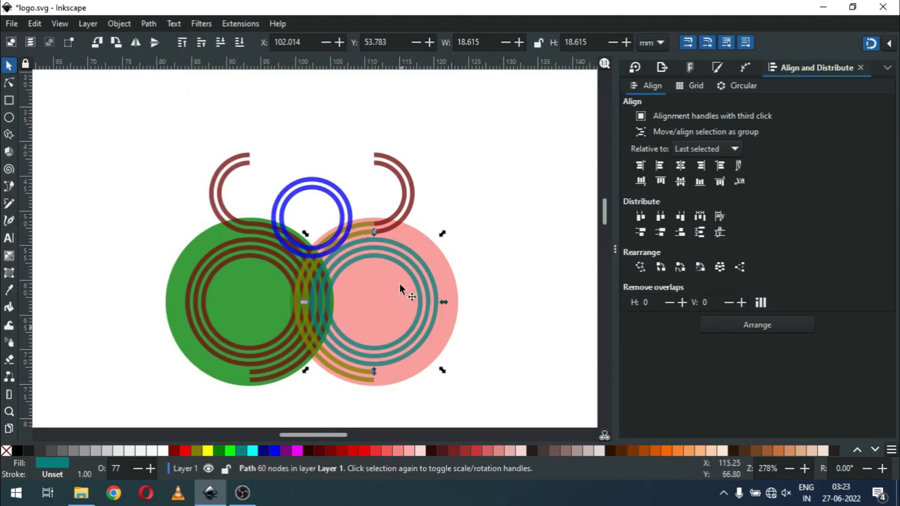
click(483, 176)
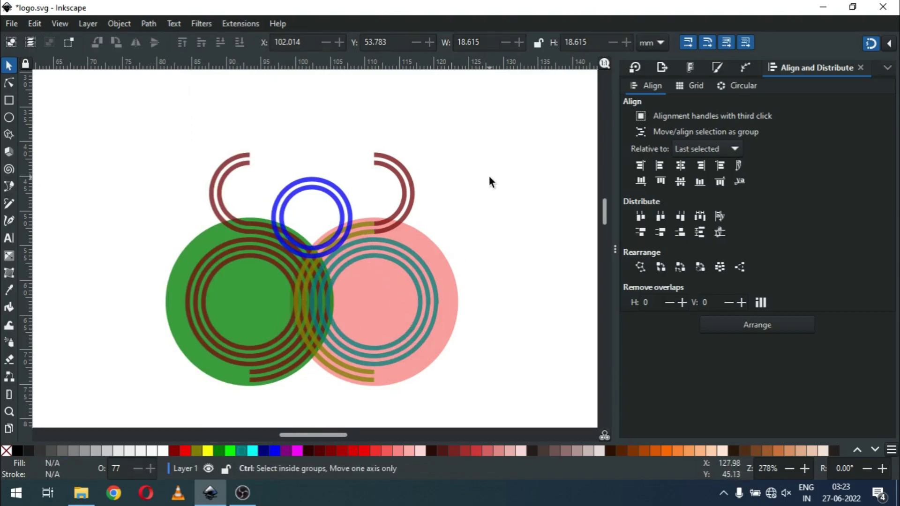
key(ctrl+s)
key(ctrl+s)
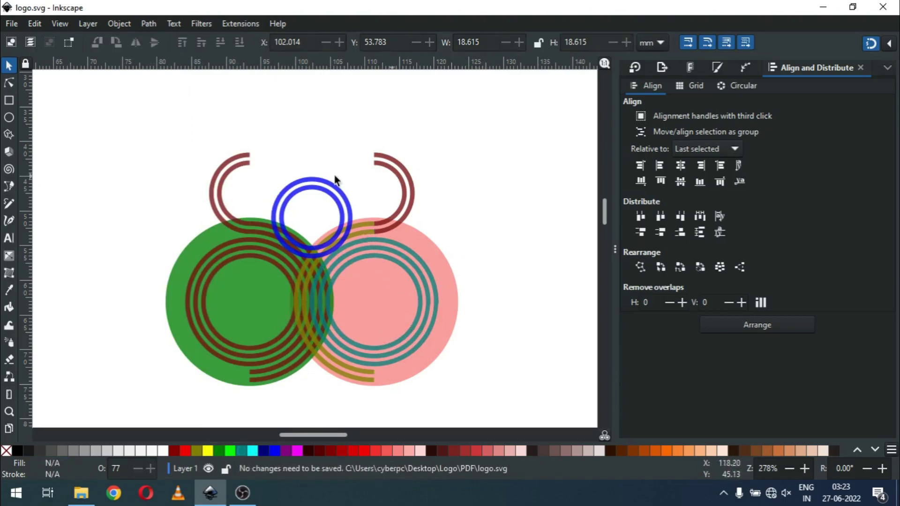
Step: Unite the two outer red arcs on the green circle with the two half-rings attached to their upper ends
click(262, 227)
key(z)
drag(217, 201, 323, 260)
click(9, 67)
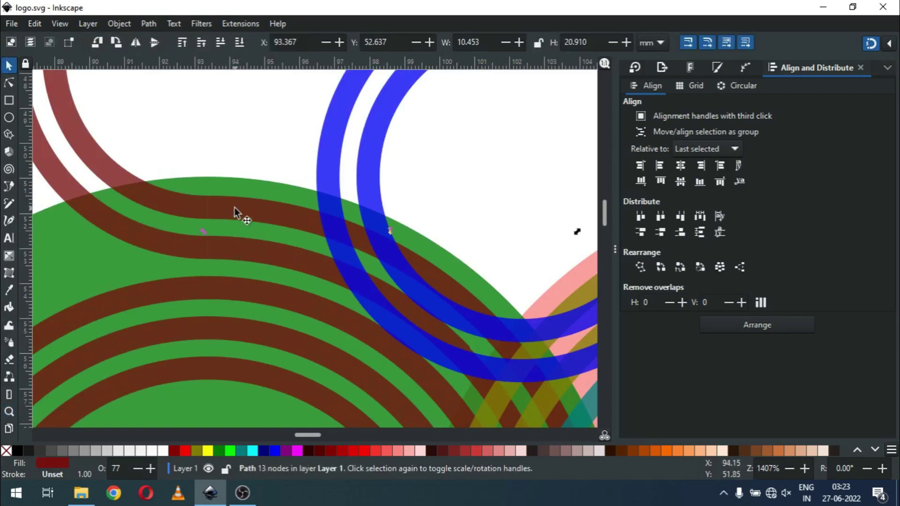
shift+click(201, 208)
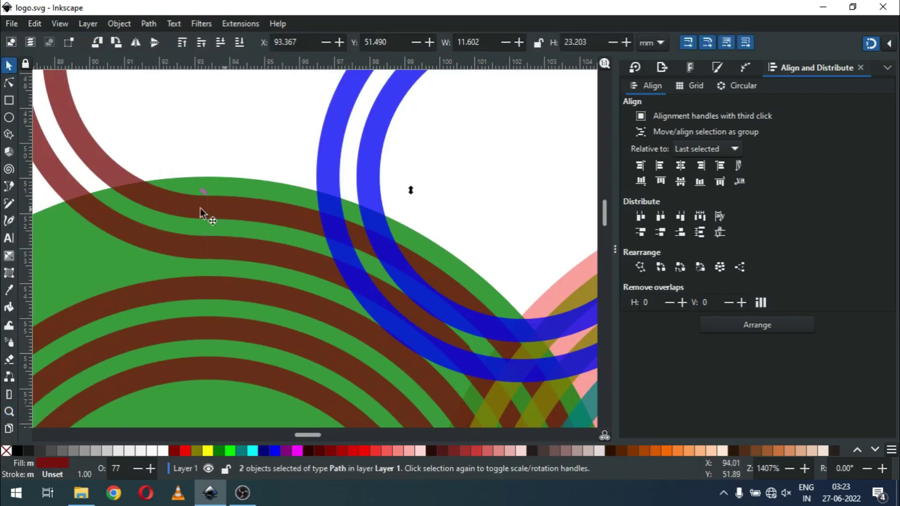
shift+click(100, 152)
shift+click(55, 181)
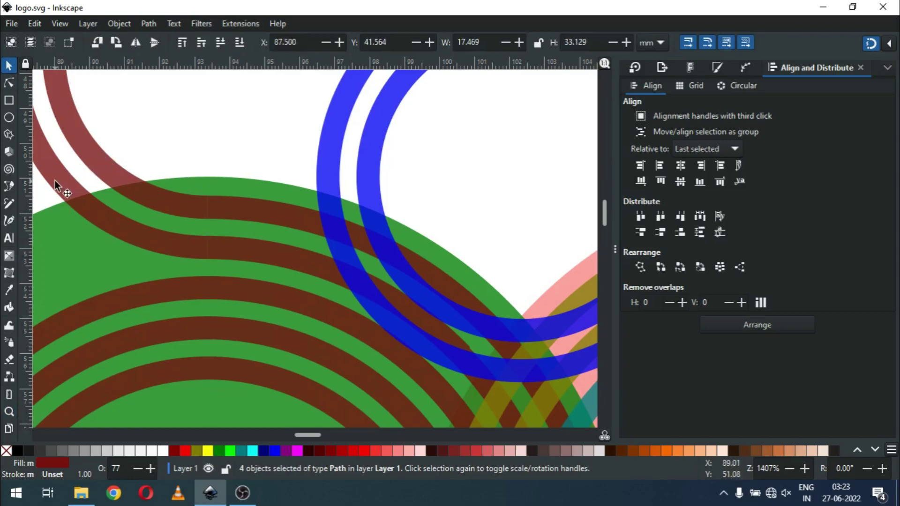
key(minus)
key(minus)
key(minus)
key(minus)
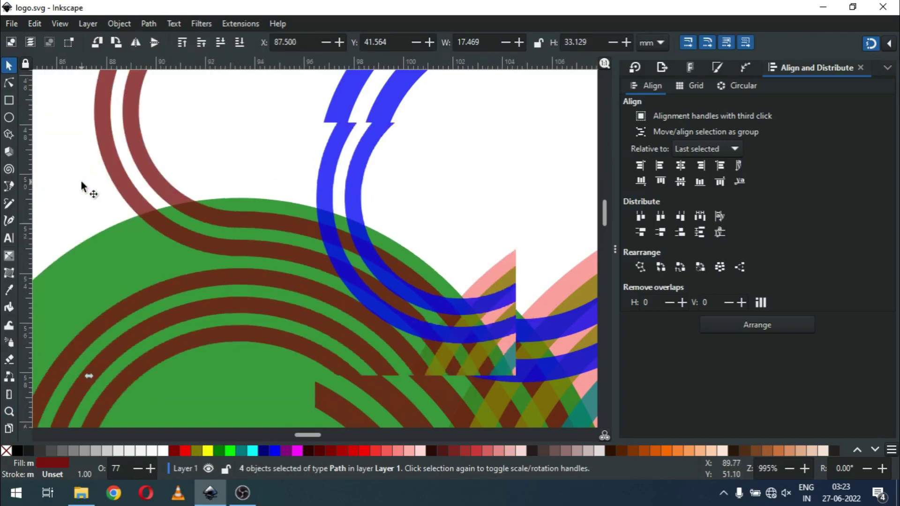
click(148, 25)
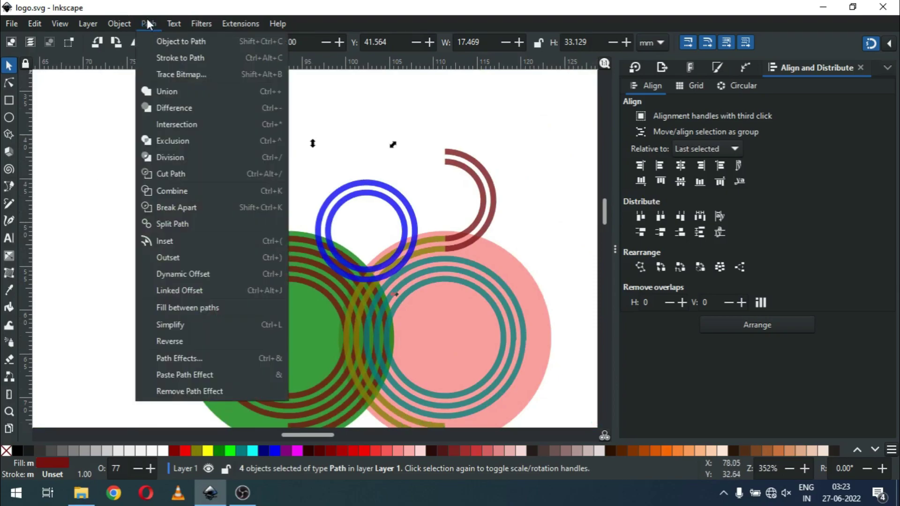
click(163, 94)
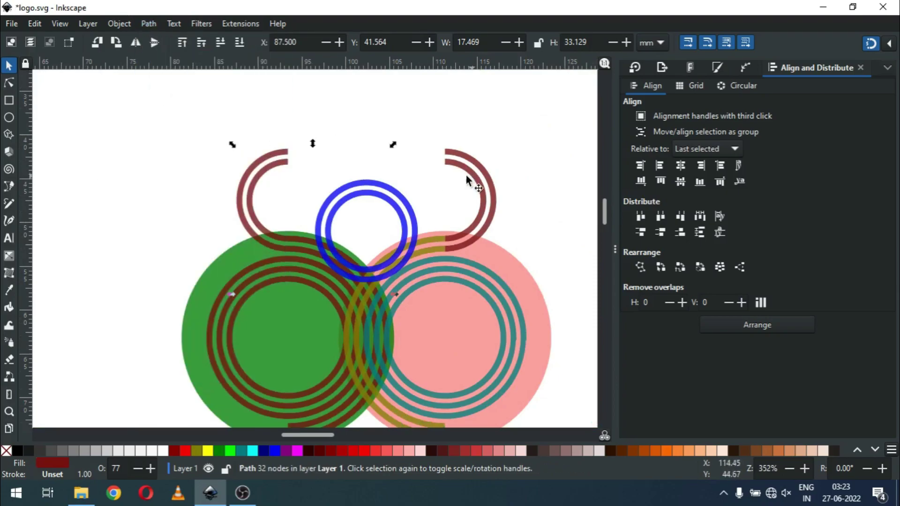
Step: Unite the two red half-rings above the pink circle with the two outer olive arcs and fill the result with purple
click(483, 177)
shift+click(490, 183)
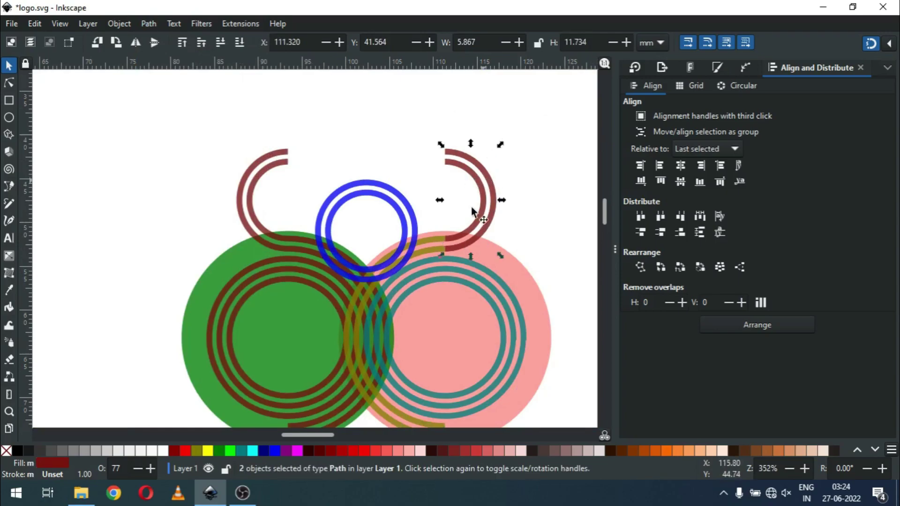
shift+click(432, 238)
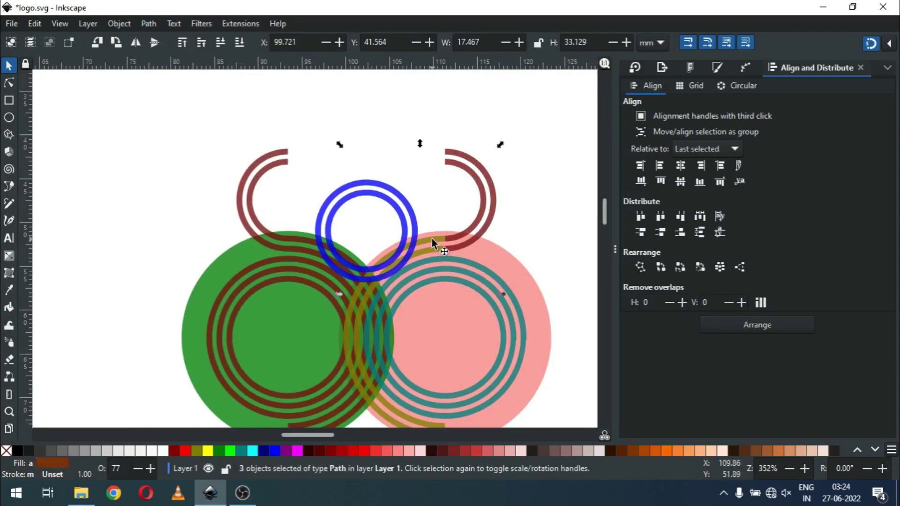
shift+click(434, 249)
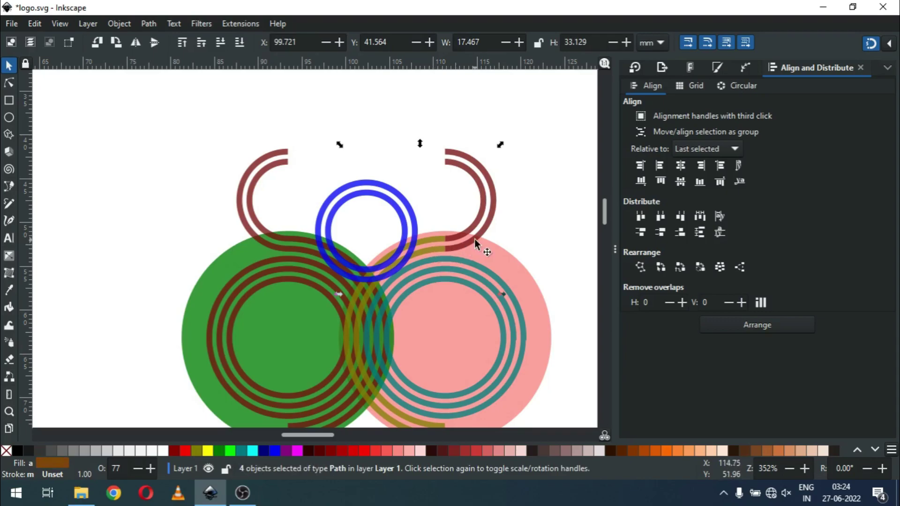
click(149, 23)
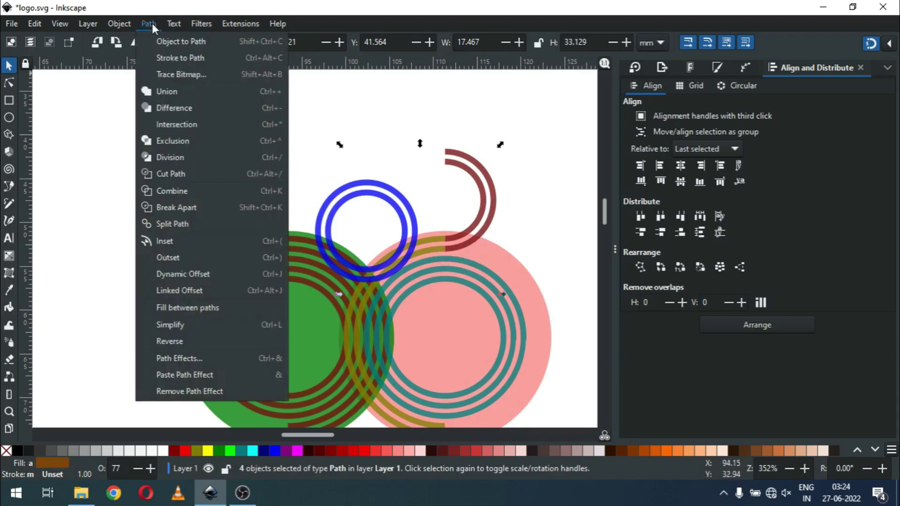
click(162, 86)
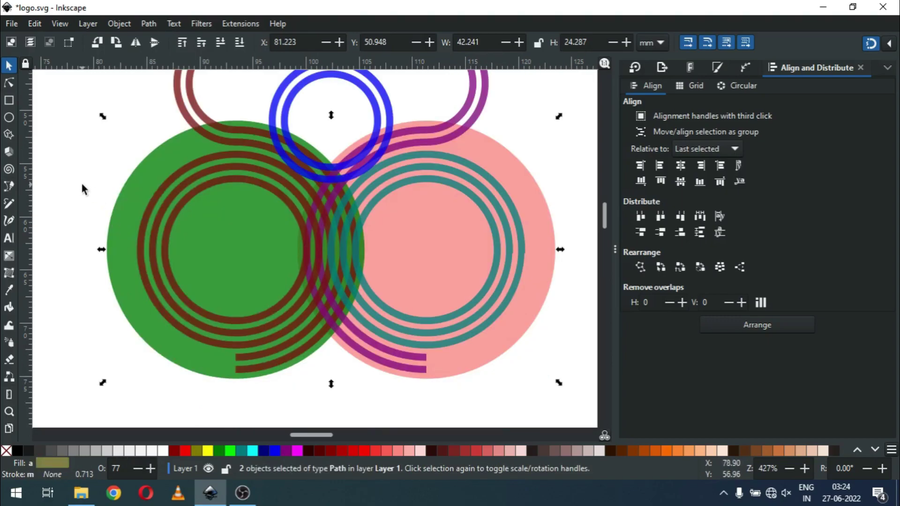
Step: Duplicate the green circle and subtract the copy from the teal rings with Difference
click(80, 181)
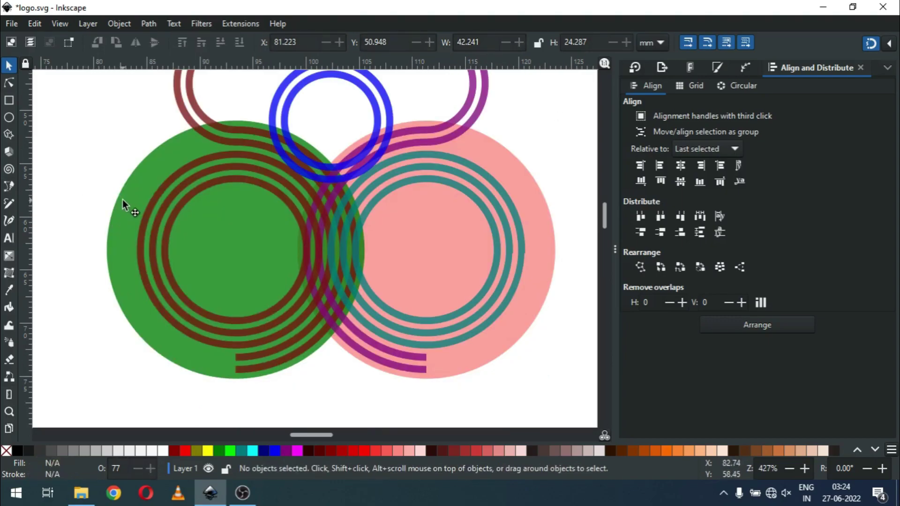
click(122, 199)
right_click(123, 199)
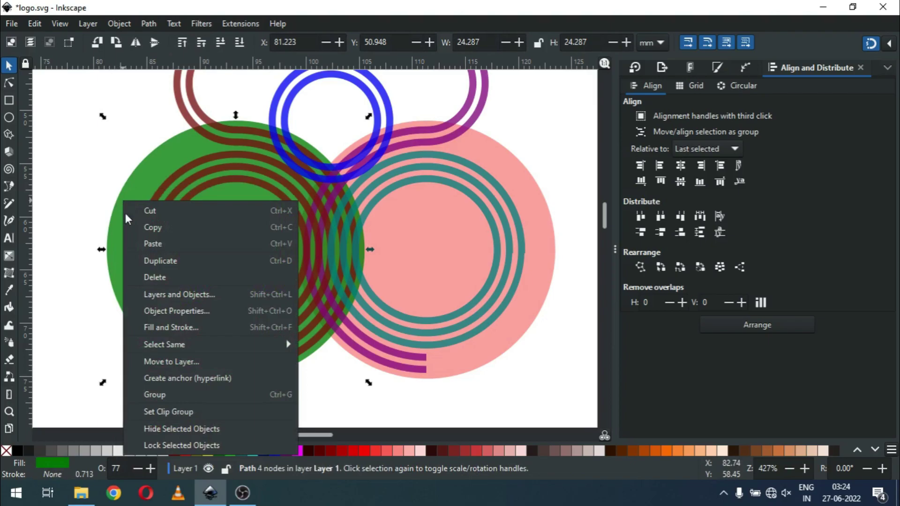
click(158, 262)
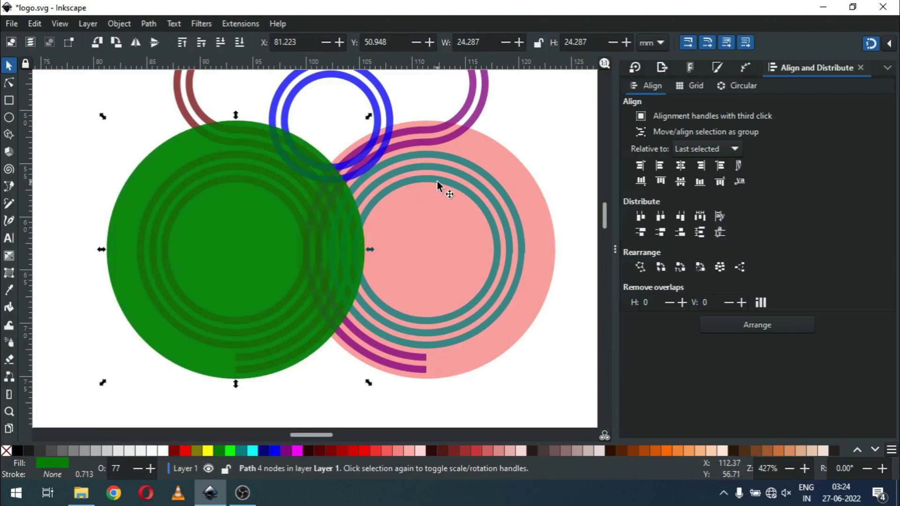
shift+click(437, 182)
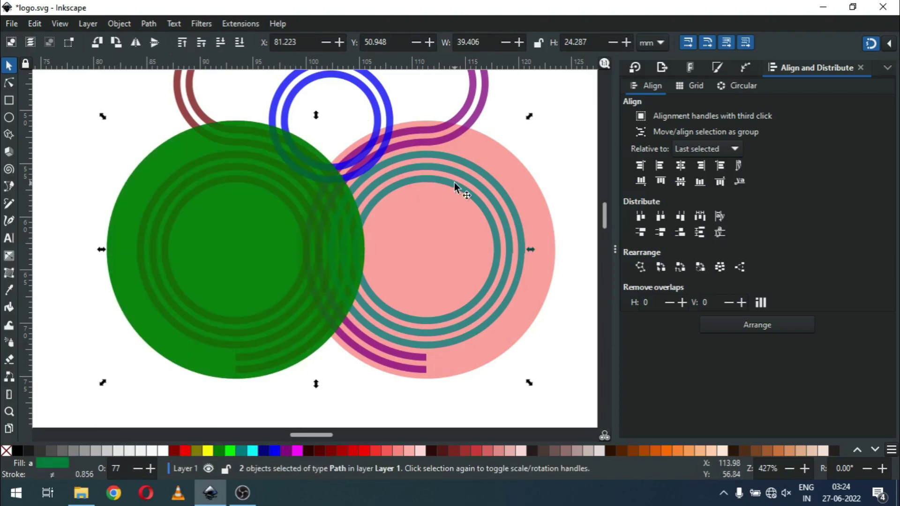
click(150, 23)
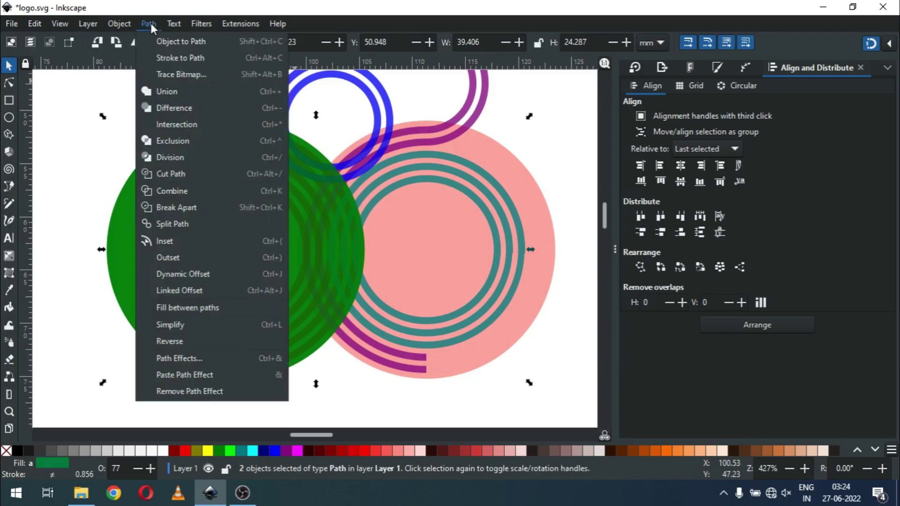
click(161, 104)
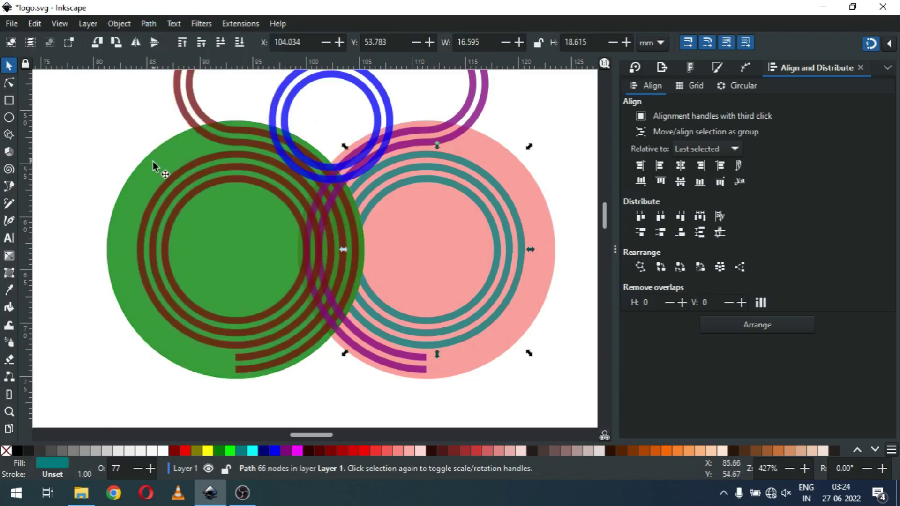
Step: Duplicate the green circle and subtract the copy from the purple ring path with Difference
click(113, 158)
click(151, 160)
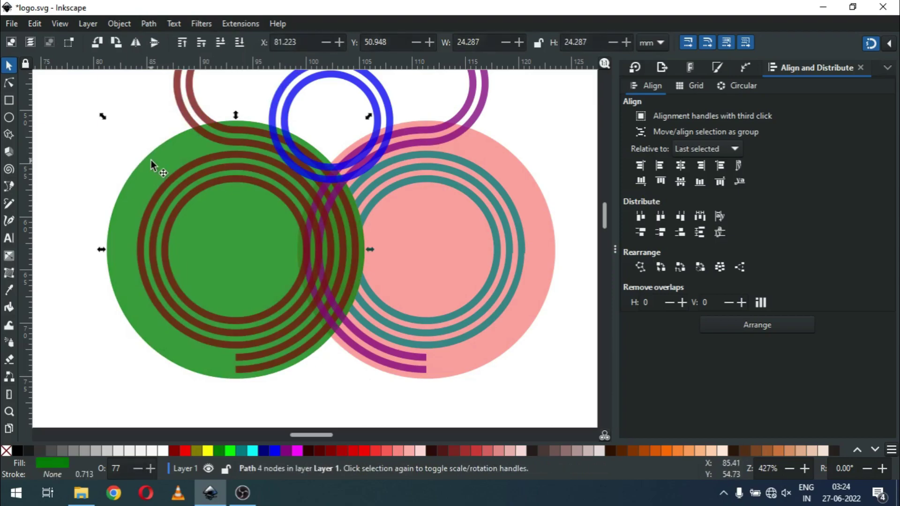
right_click(151, 161)
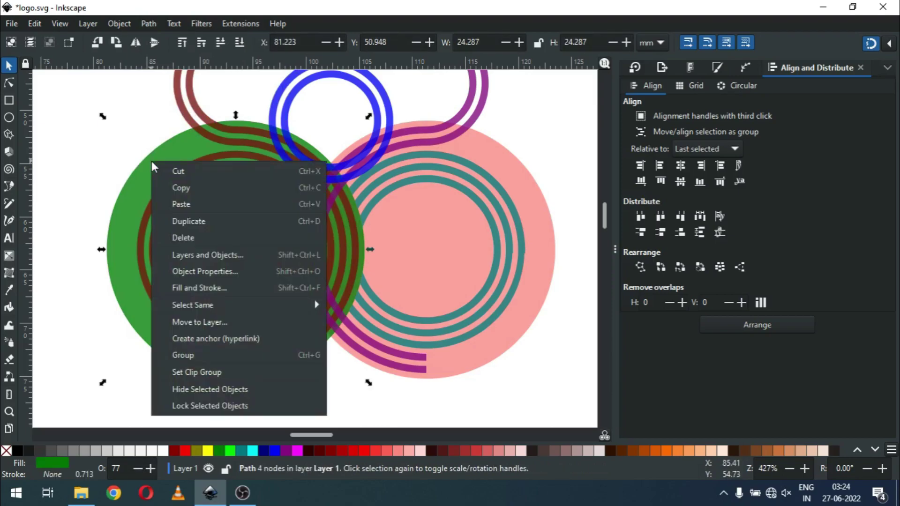
click(177, 221)
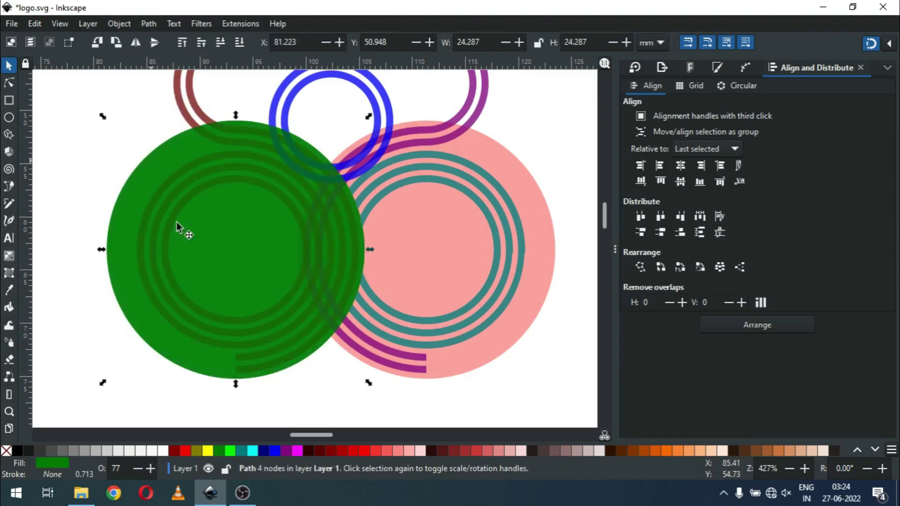
shift+click(471, 105)
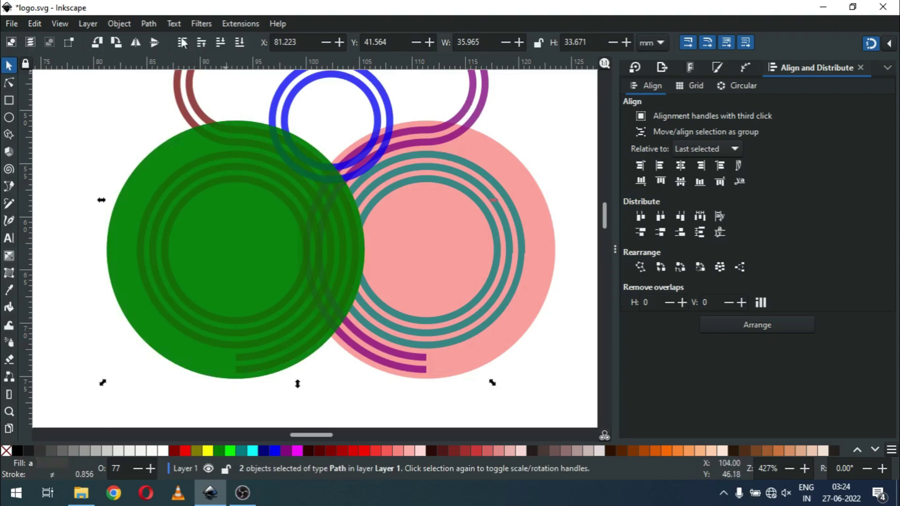
click(148, 25)
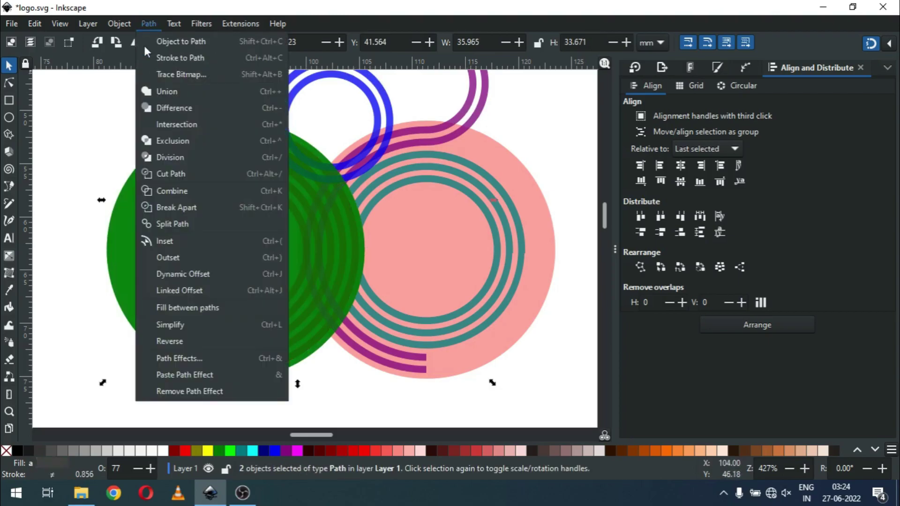
click(162, 108)
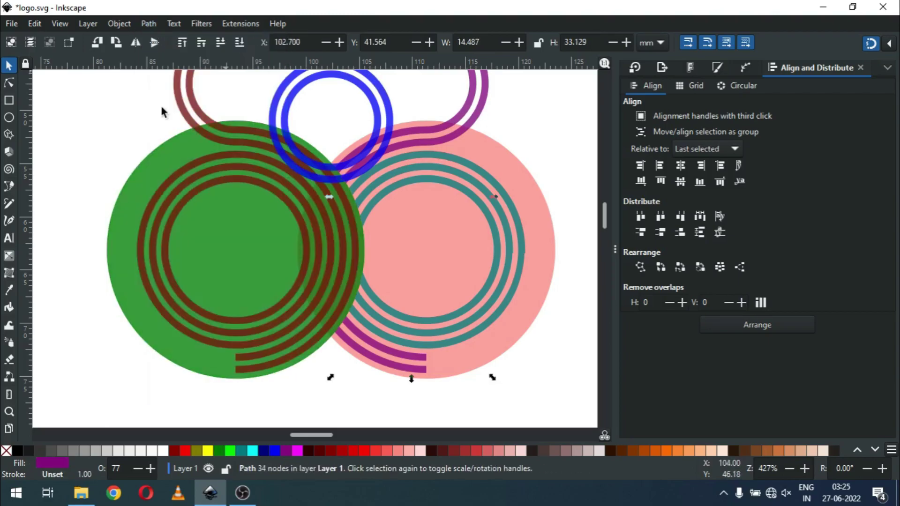
click(119, 154)
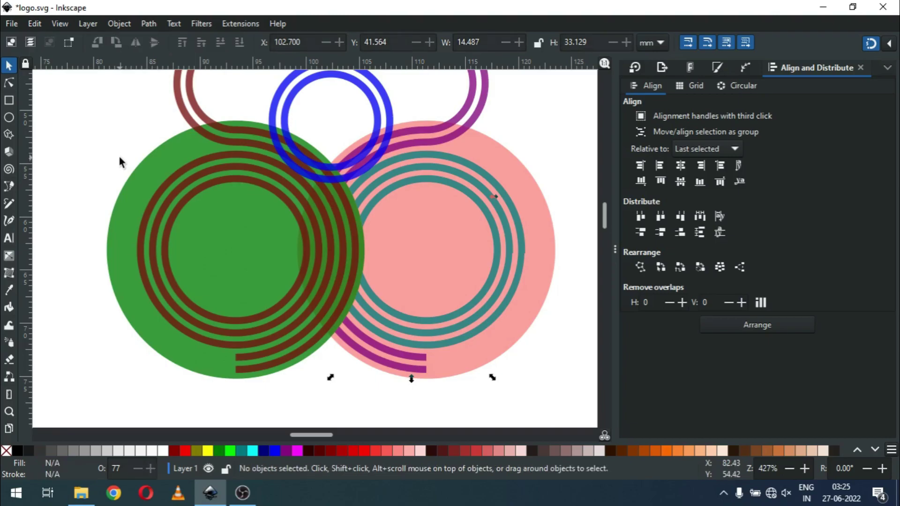
Step: Duplicate the green circle, subtract the copy from the blue rings with Difference, and save the document
click(140, 175)
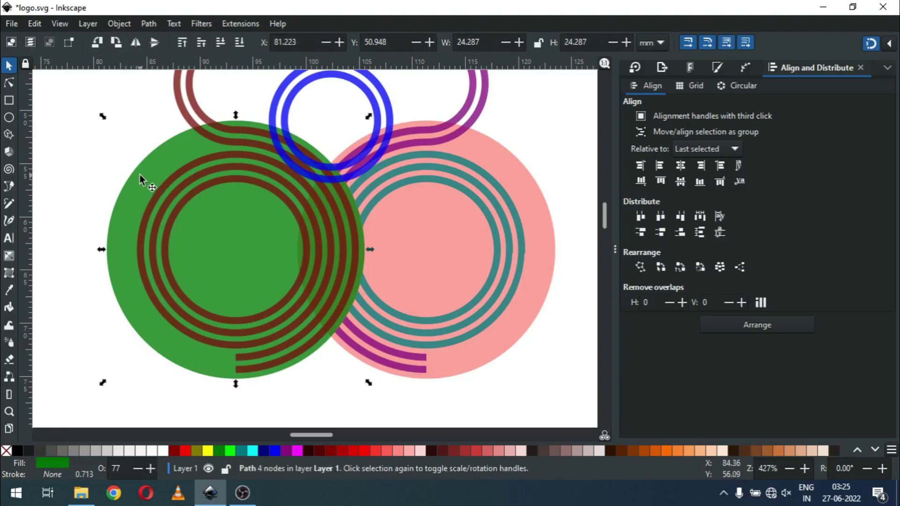
right_click(140, 174)
click(177, 237)
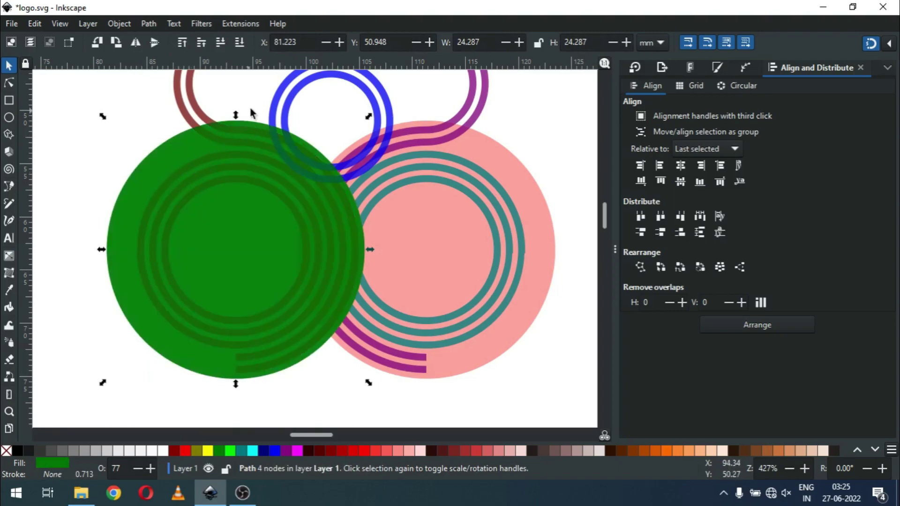
shift+click(291, 104)
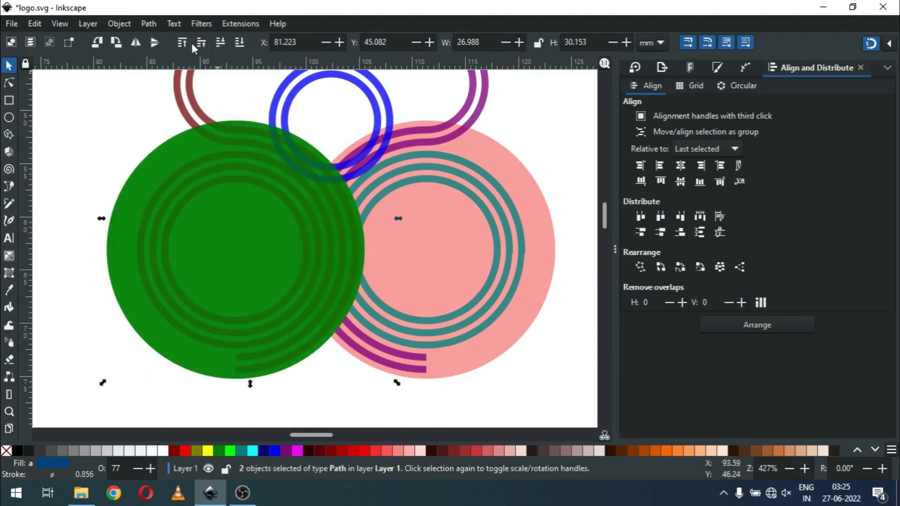
click(144, 21)
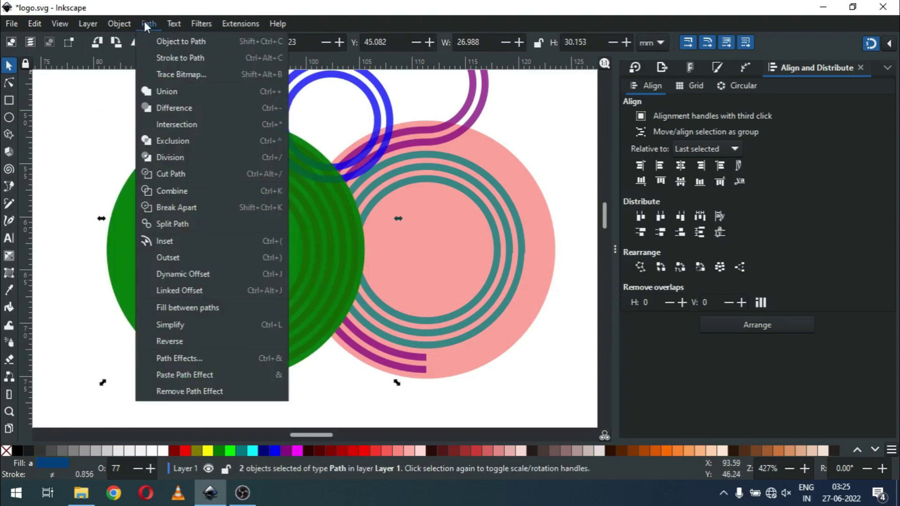
click(165, 109)
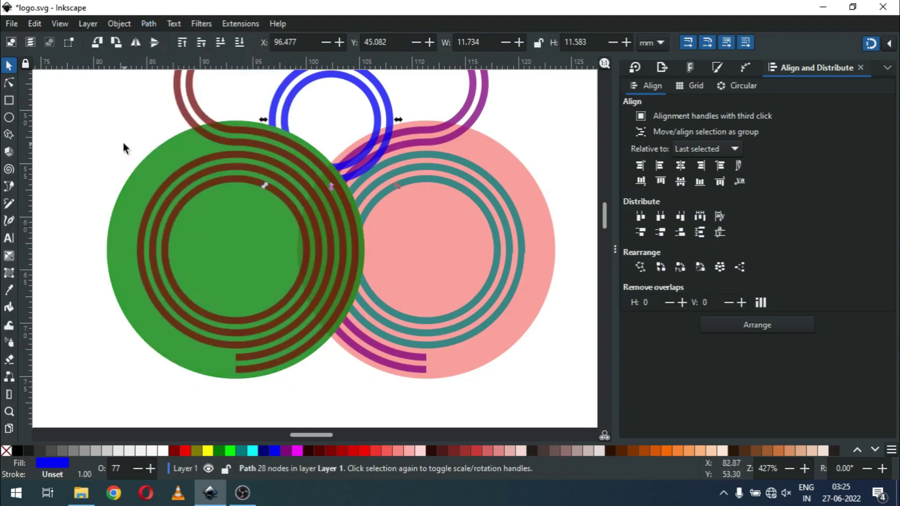
key(Escape)
key(ctrl+s)
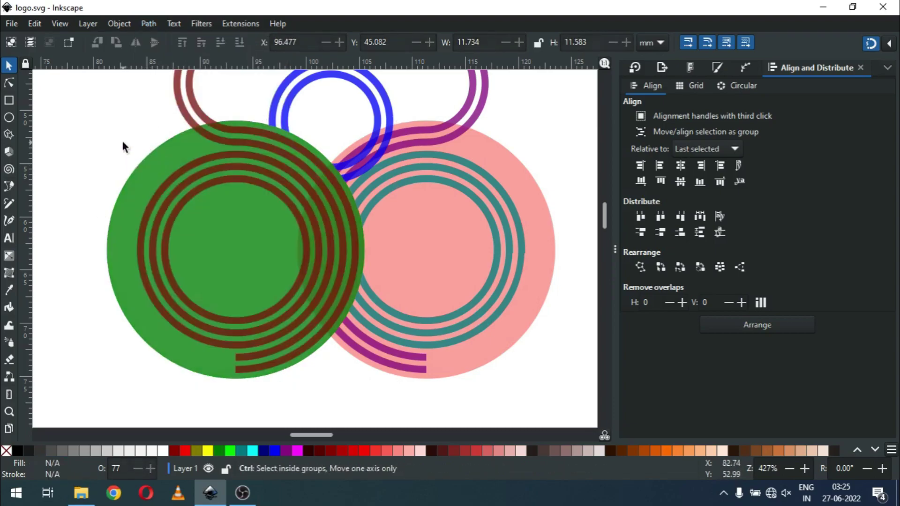
Step: Duplicate the pink circle, subtract the copy from the blue rings with Difference, and save the document
click(488, 149)
right_click(487, 149)
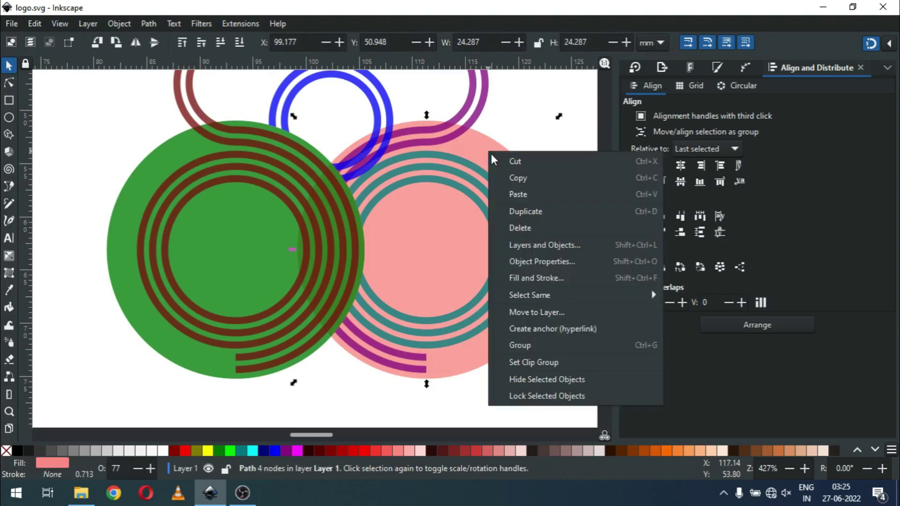
click(534, 211)
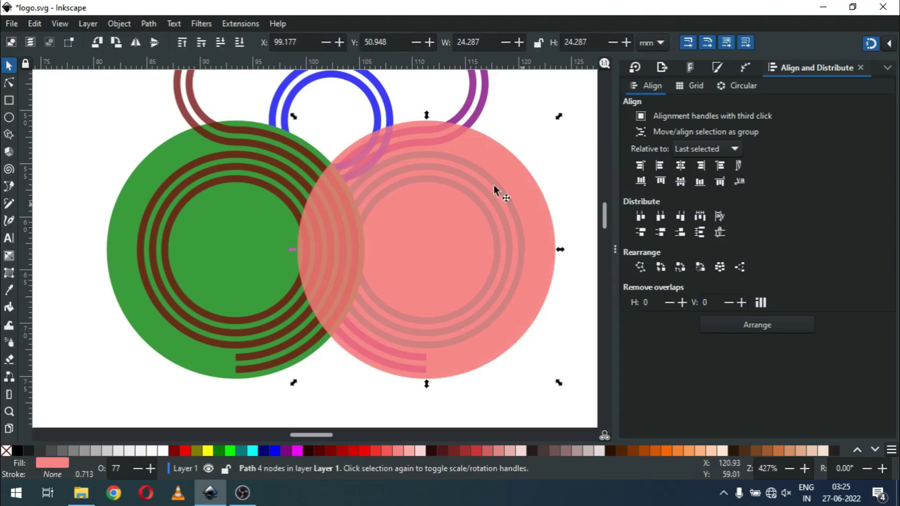
shift+click(383, 94)
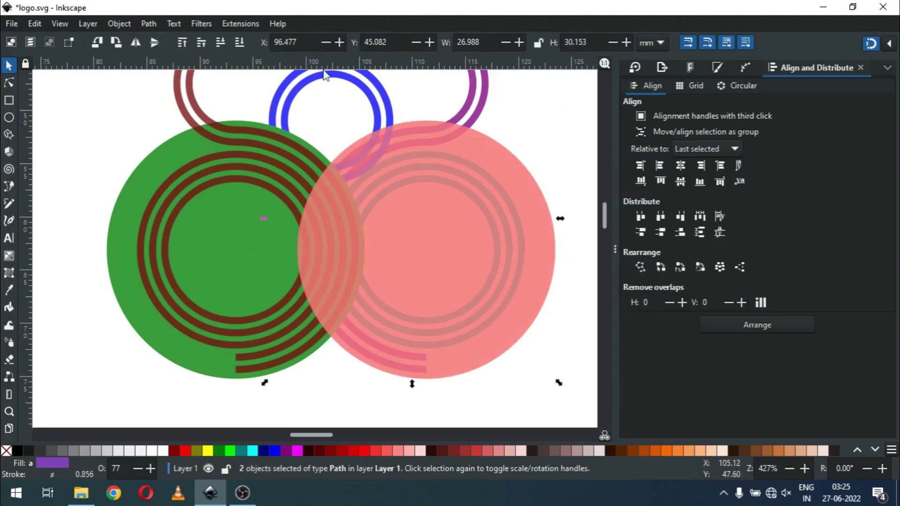
click(148, 23)
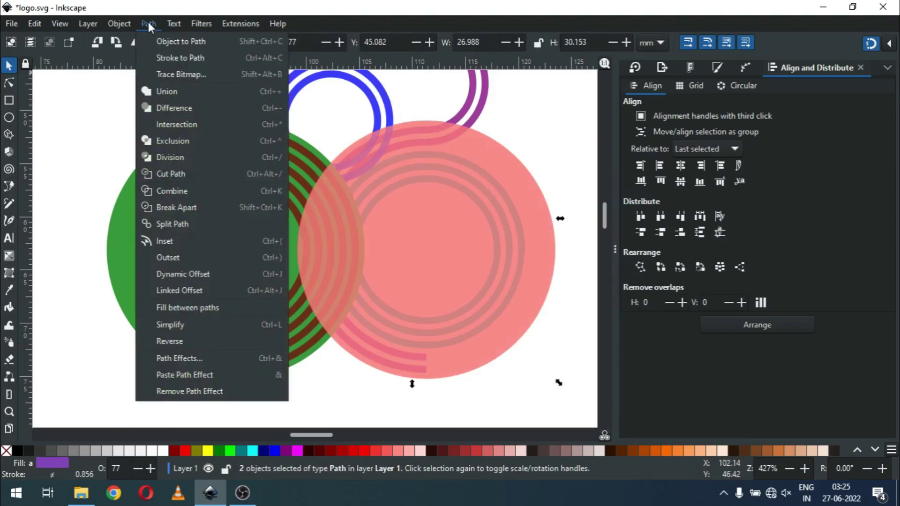
click(160, 108)
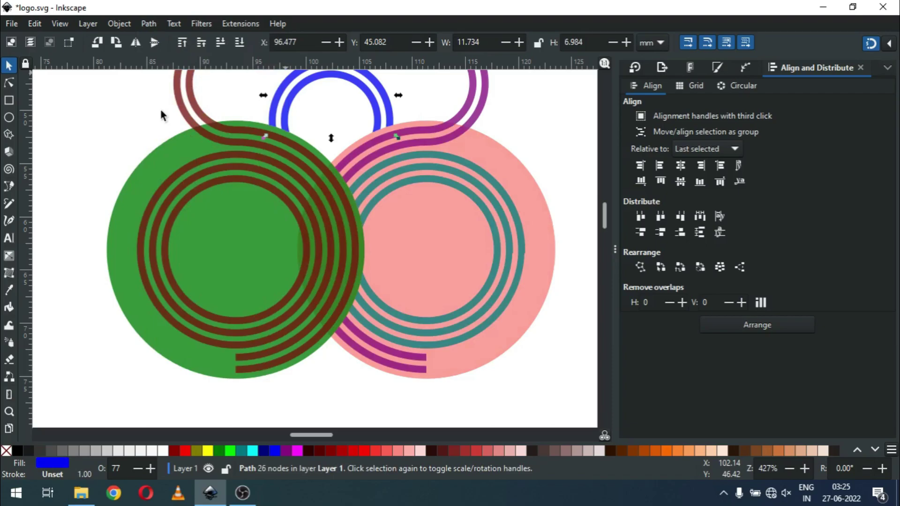
click(524, 118)
key(ctrl+s)
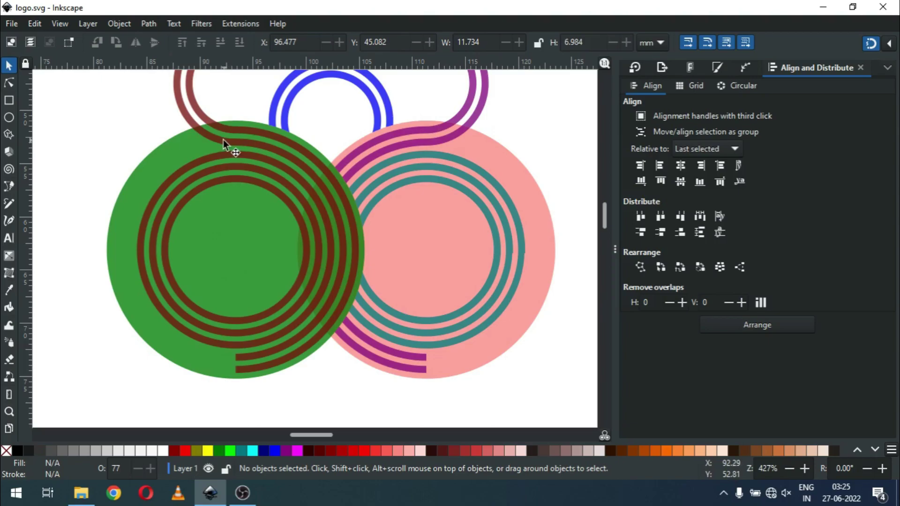
Step: Draw a rectangle about 10.5 by 9.7 mm over the upper part of the green circle and remove its stroke
click(9, 100)
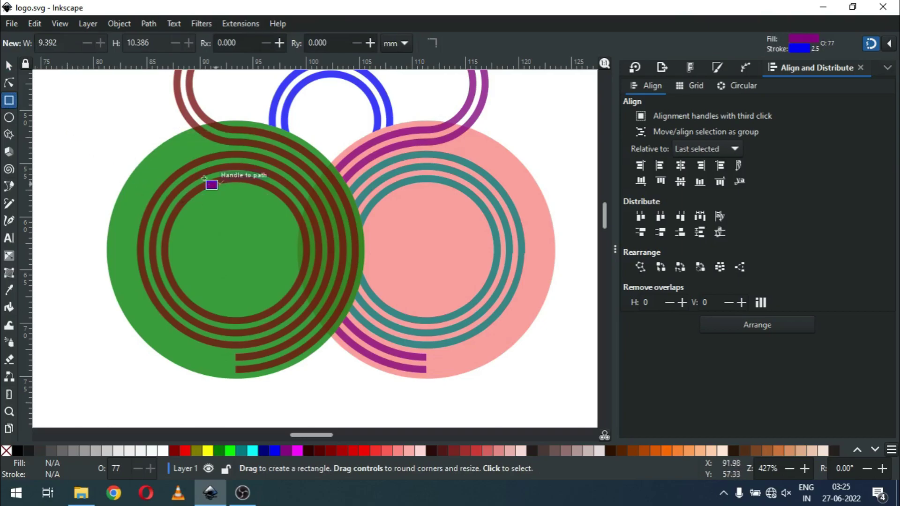
drag(155, 128, 268, 230)
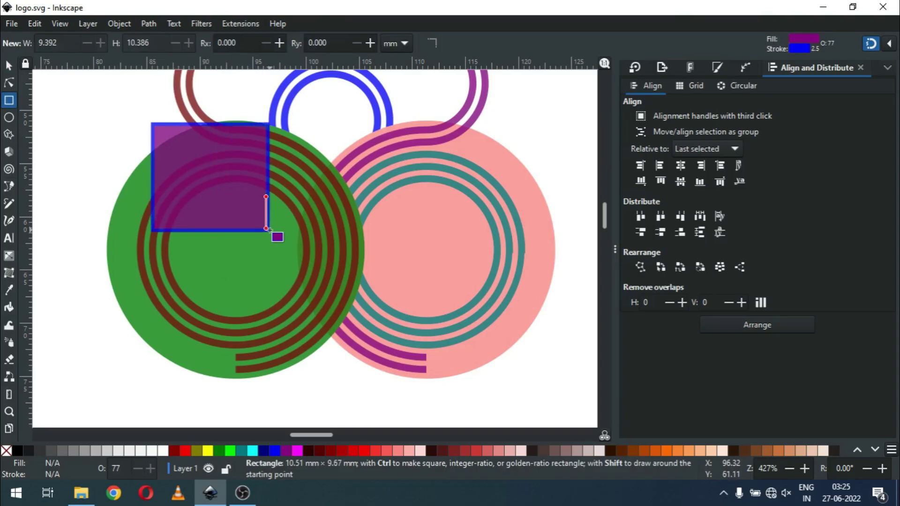
drag(266, 229, 268, 230)
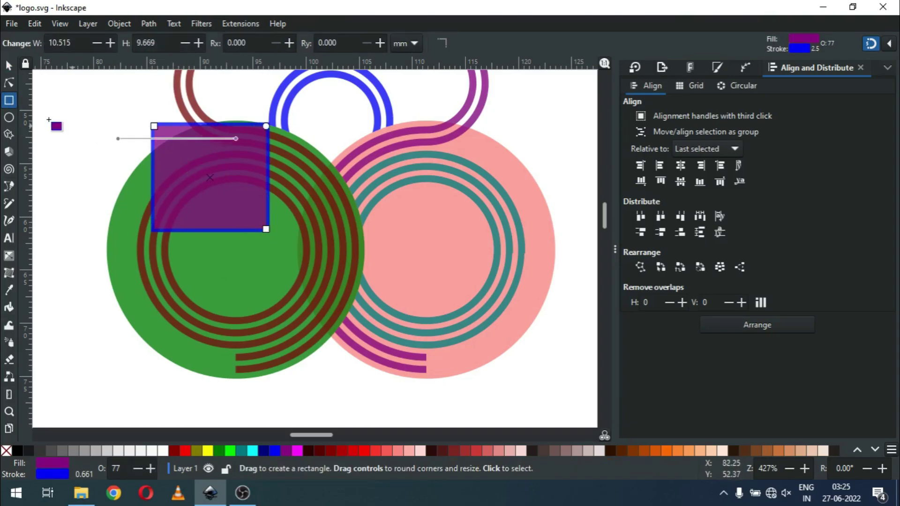
click(9, 65)
click(235, 230)
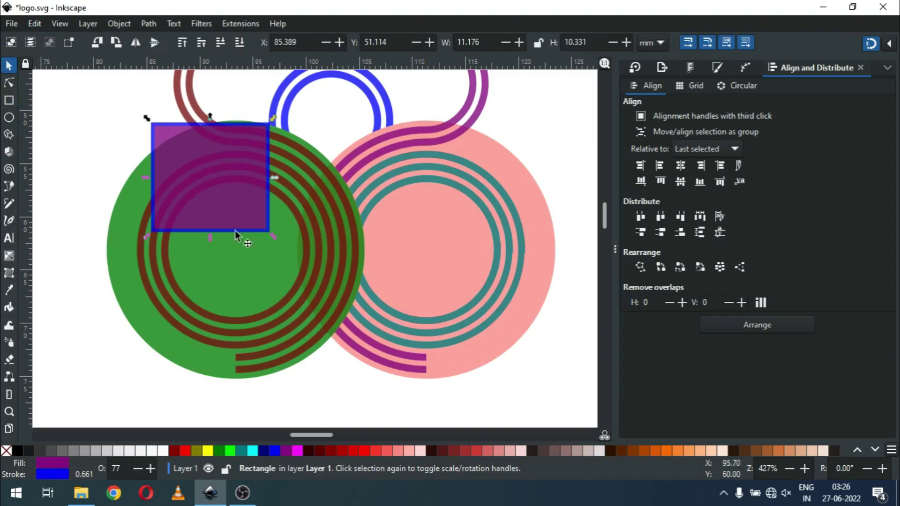
shift+click(6, 451)
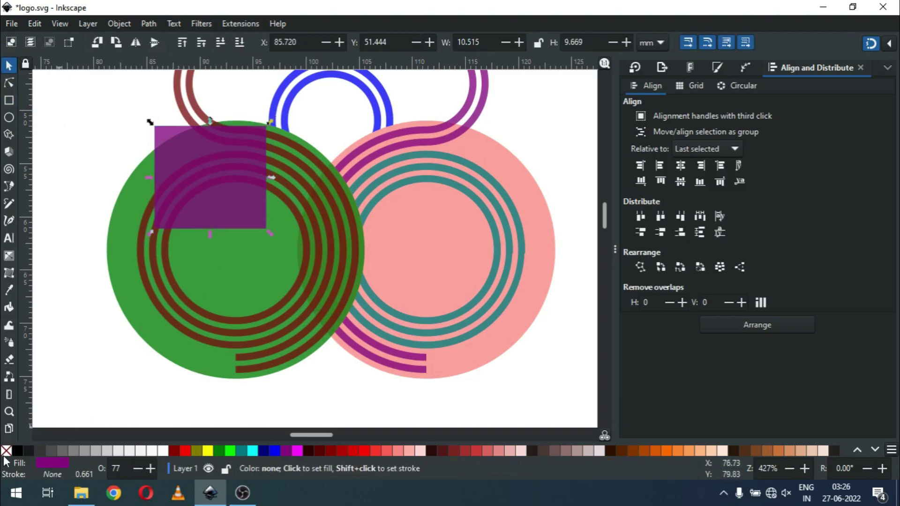
Step: Duplicate the purple rectangle and move the copy horizontally onto the upper part of the pink circle
right_click(230, 171)
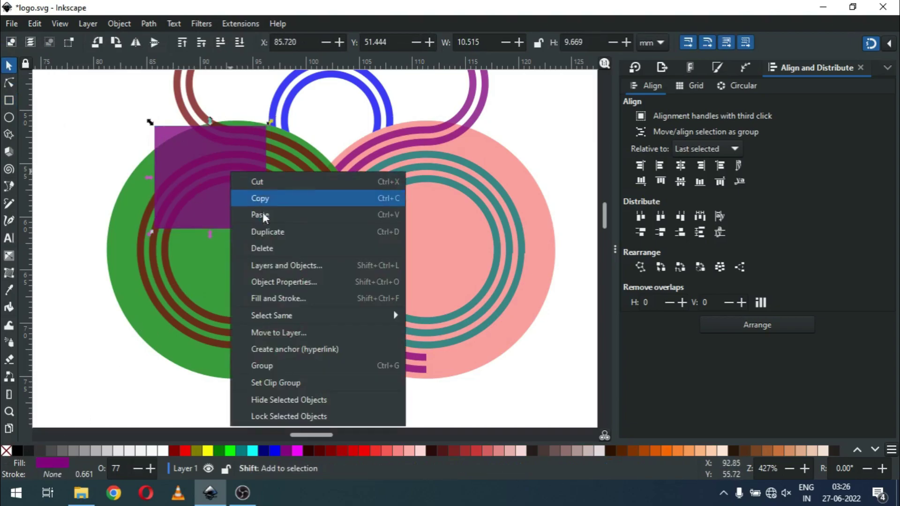
key(Escape)
key(ctrl+d)
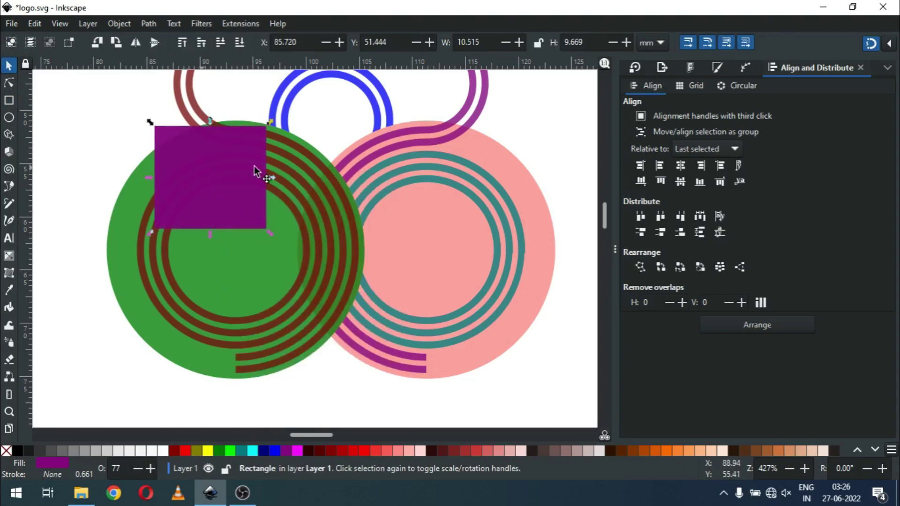
drag(254, 167, 440, 169)
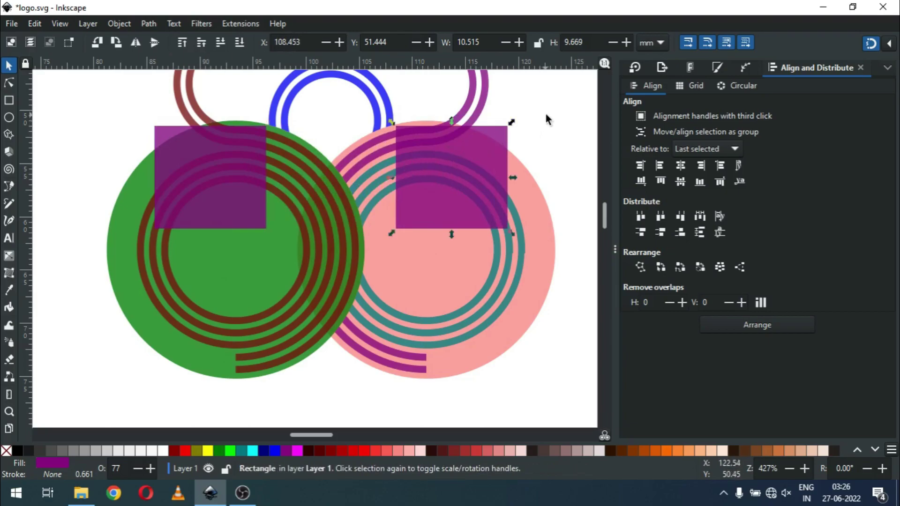
click(545, 111)
click(449, 171)
Step: Group the pink circle with the green circle
click(538, 302)
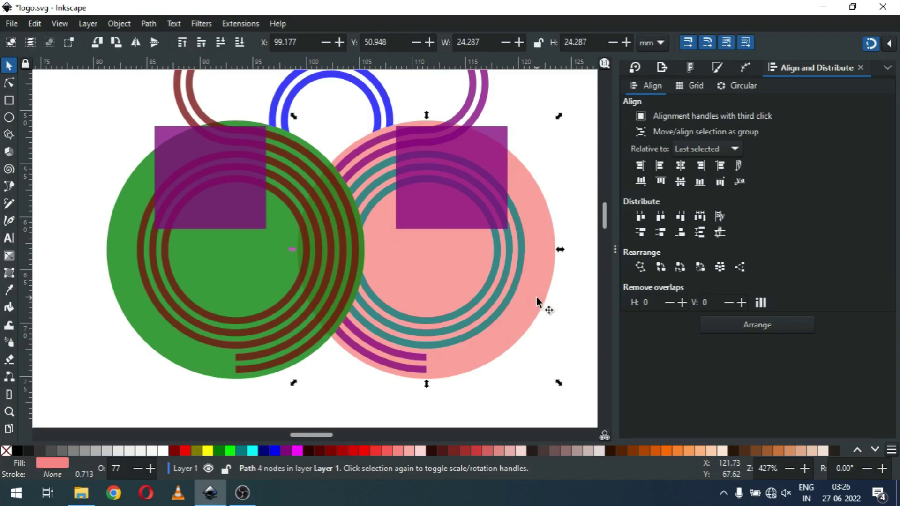
shift+click(173, 352)
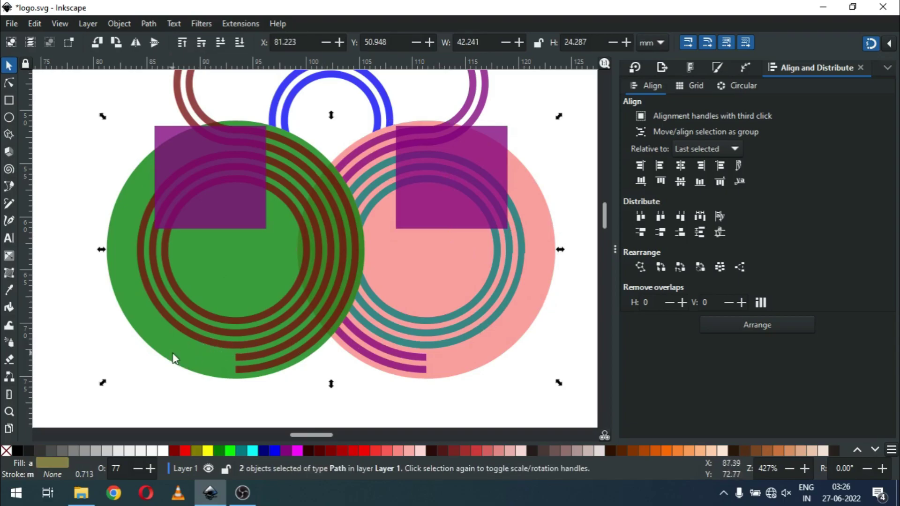
right_click(173, 353)
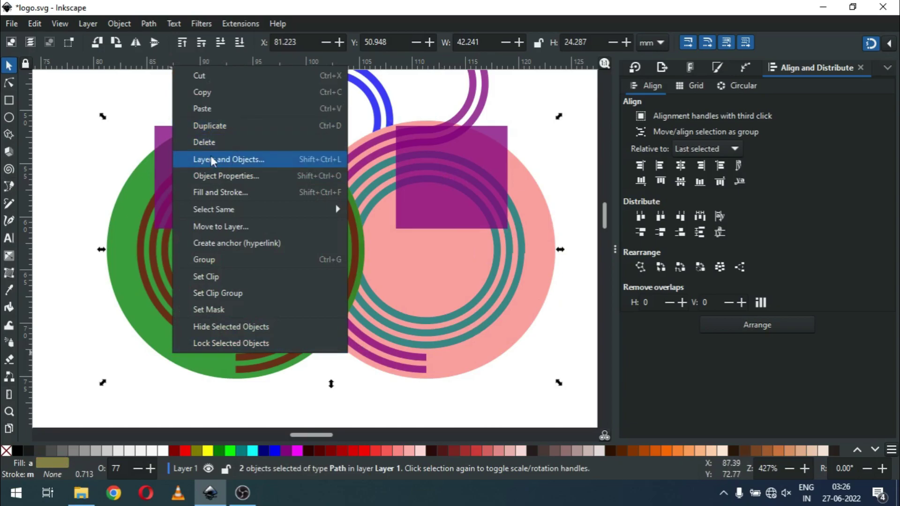
click(212, 261)
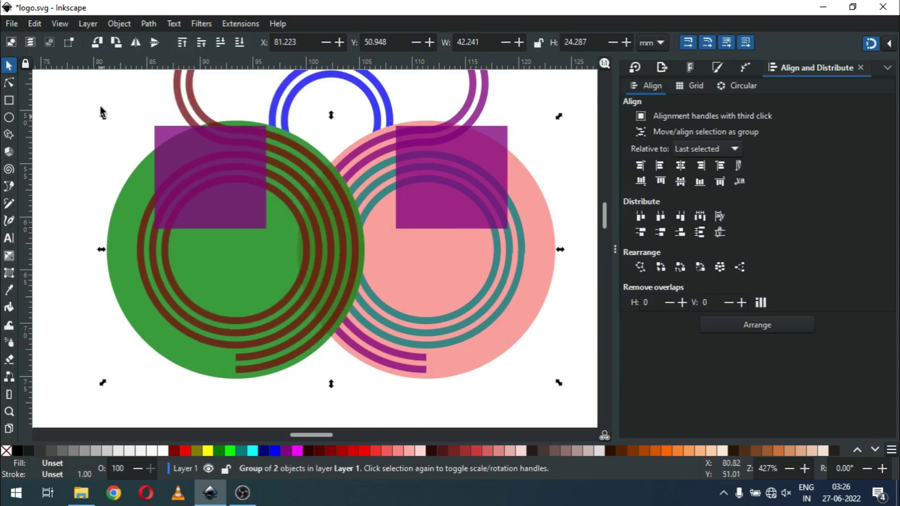
click(122, 107)
Step: Unite the two purple rectangles into a single path with Union
click(177, 147)
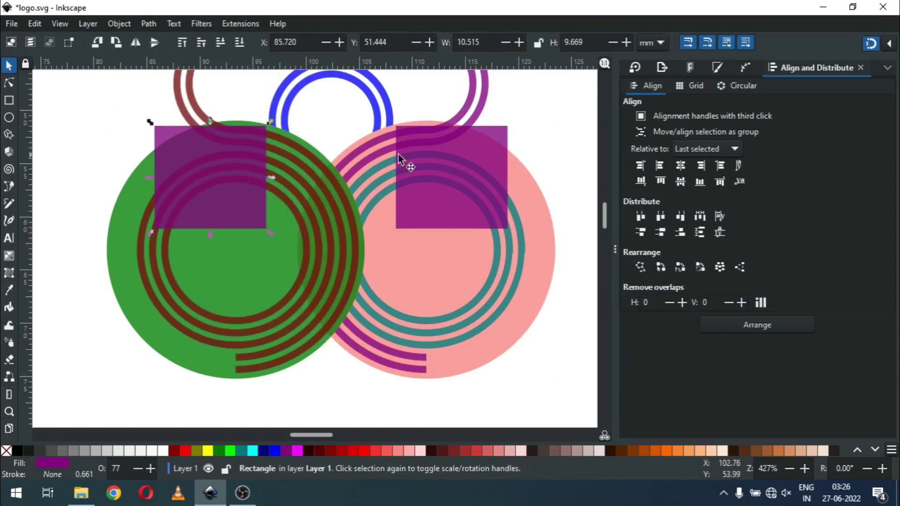
shift+click(431, 153)
click(148, 24)
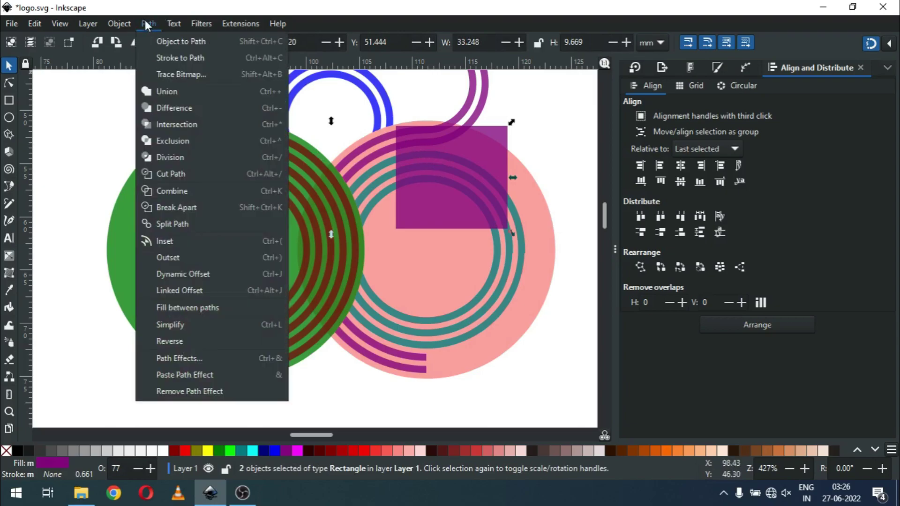
click(162, 91)
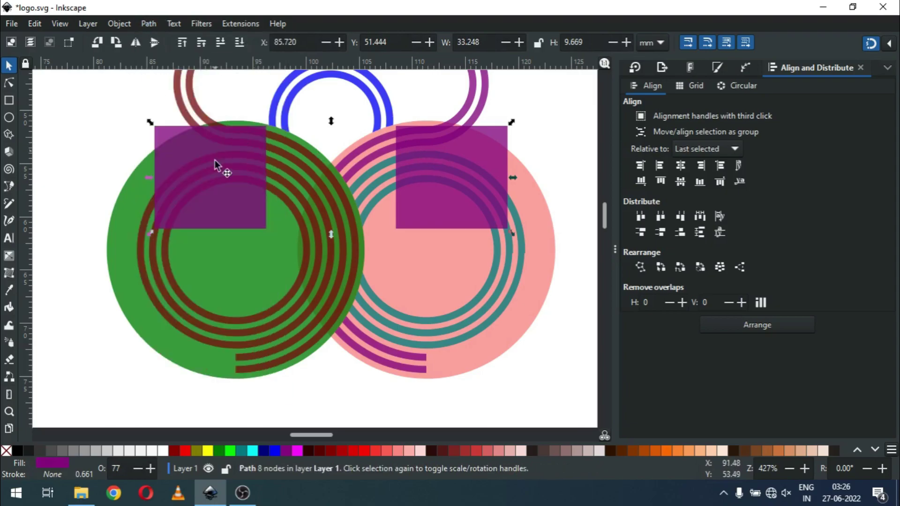
key(shift)
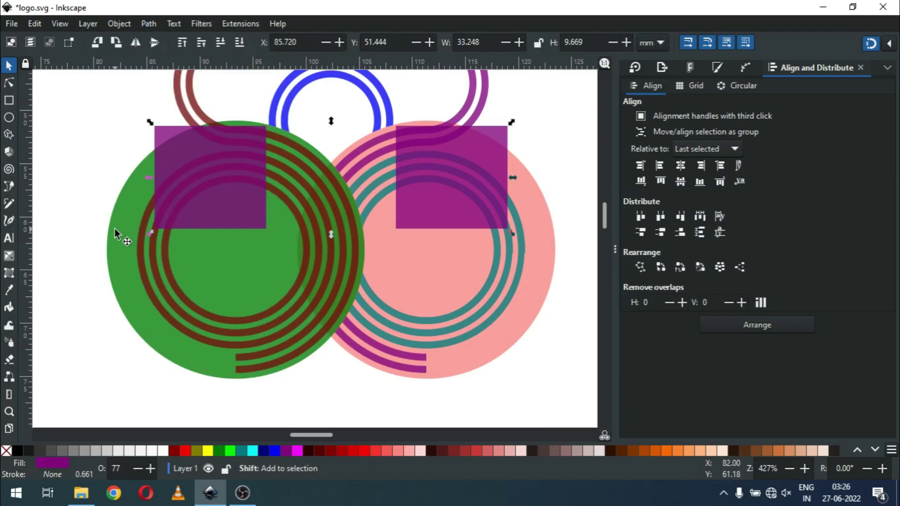
Step: Center the two-rectangle purple path horizontally on the grouped pink and green circles
shift+click(115, 234)
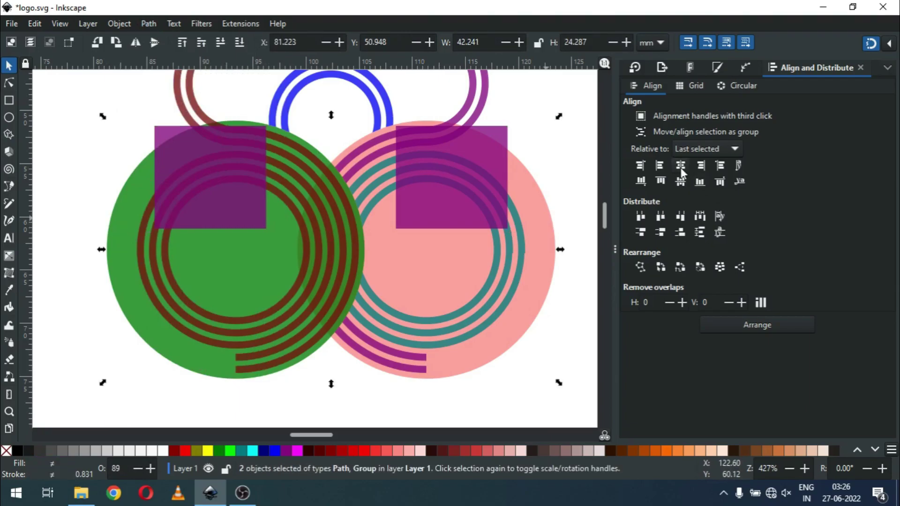
click(532, 123)
click(490, 134)
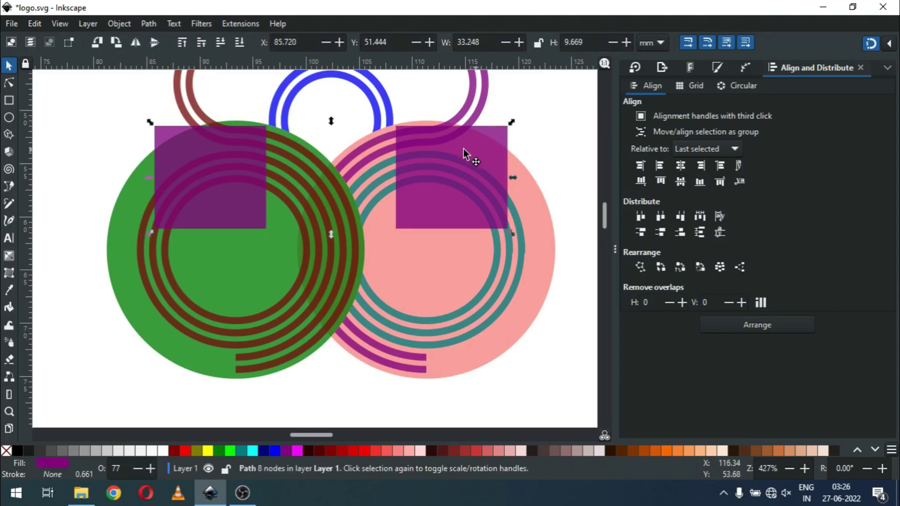
drag(463, 148, 443, 149)
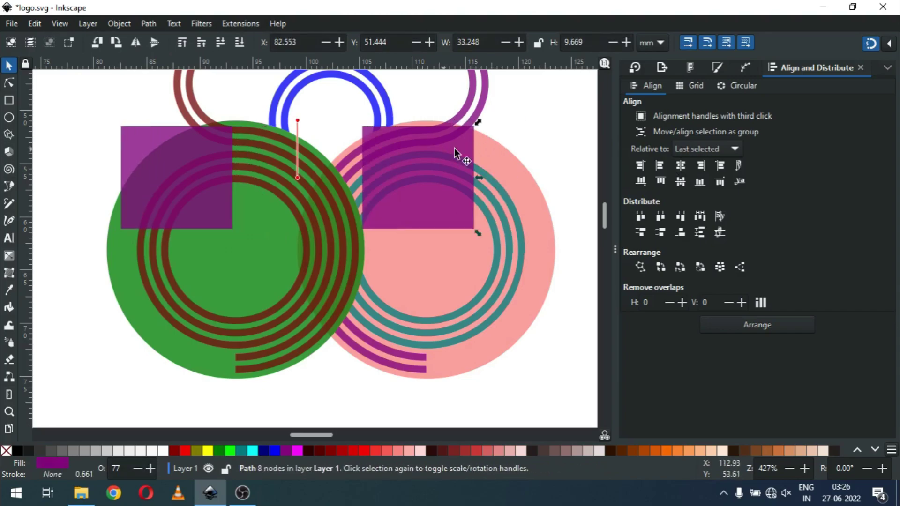
shift+click(528, 176)
click(681, 167)
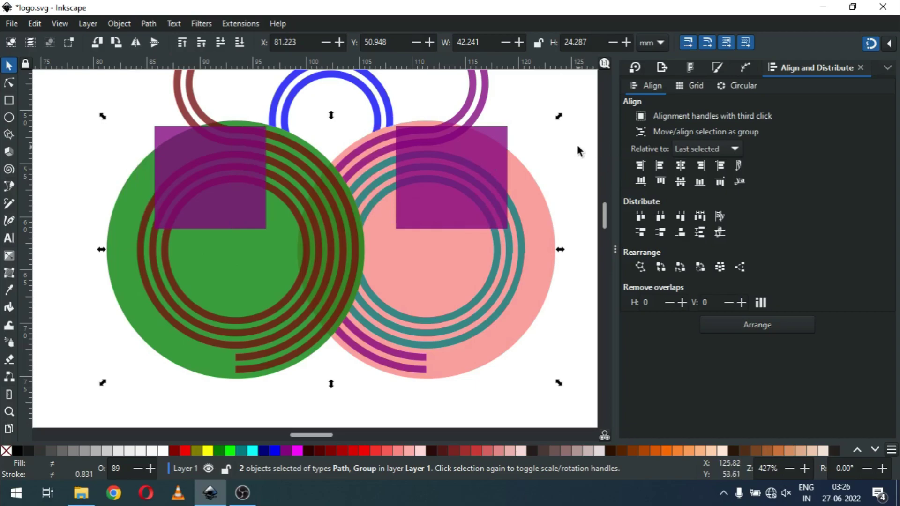
click(532, 112)
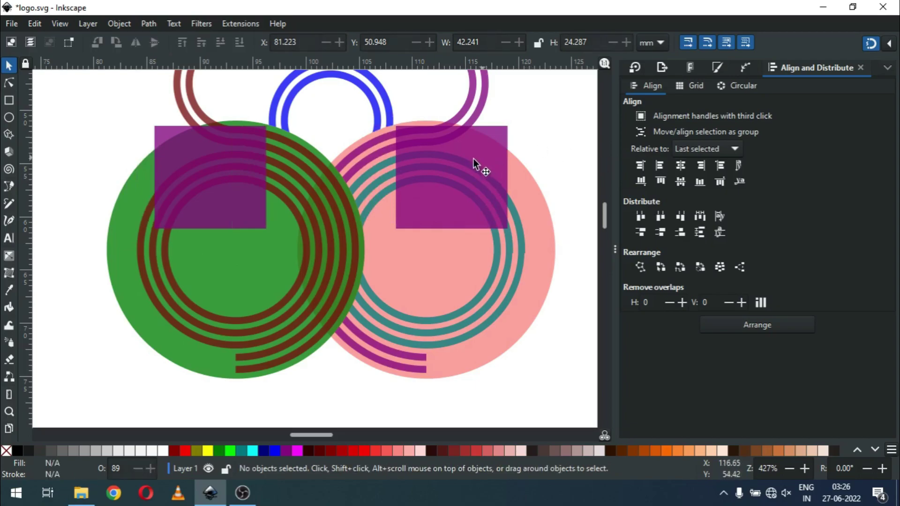
Step: Duplicate the two-rectangle purple path and subtract the copy from the teal rings with Difference
click(471, 161)
right_click(471, 162)
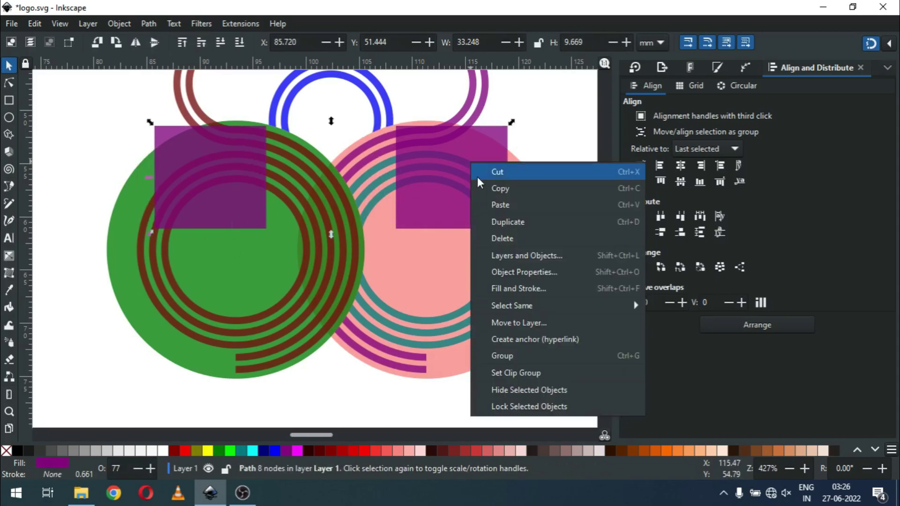
click(511, 223)
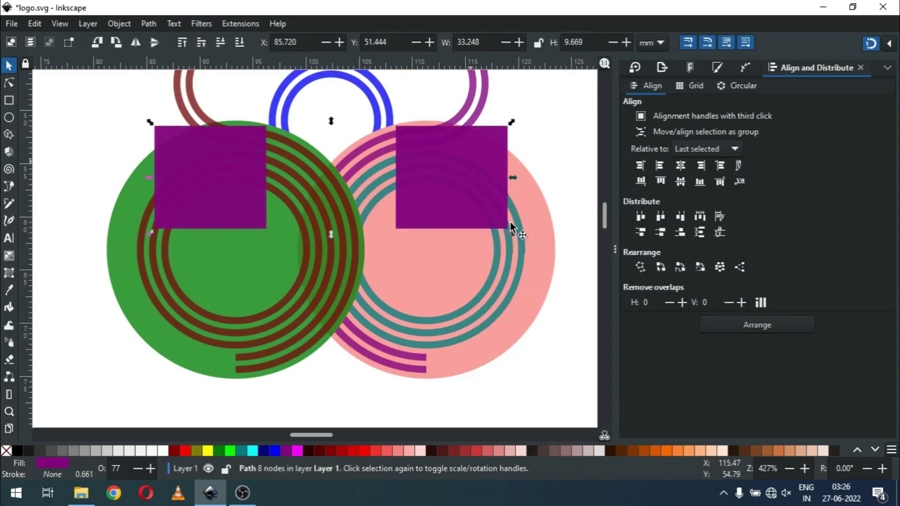
shift+click(508, 258)
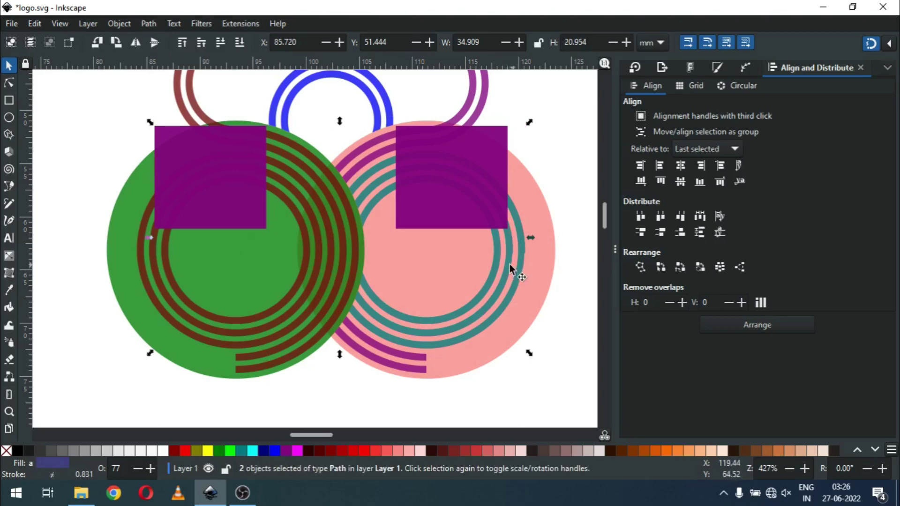
click(149, 24)
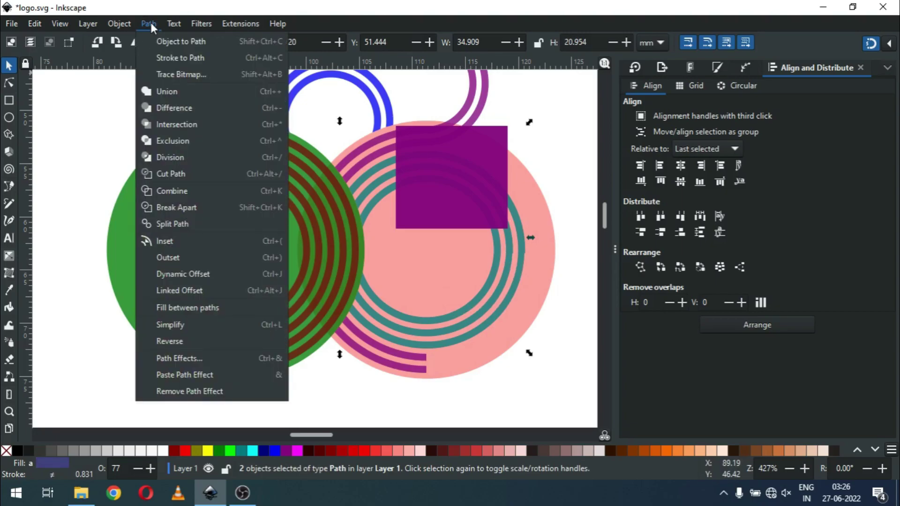
click(161, 110)
click(74, 129)
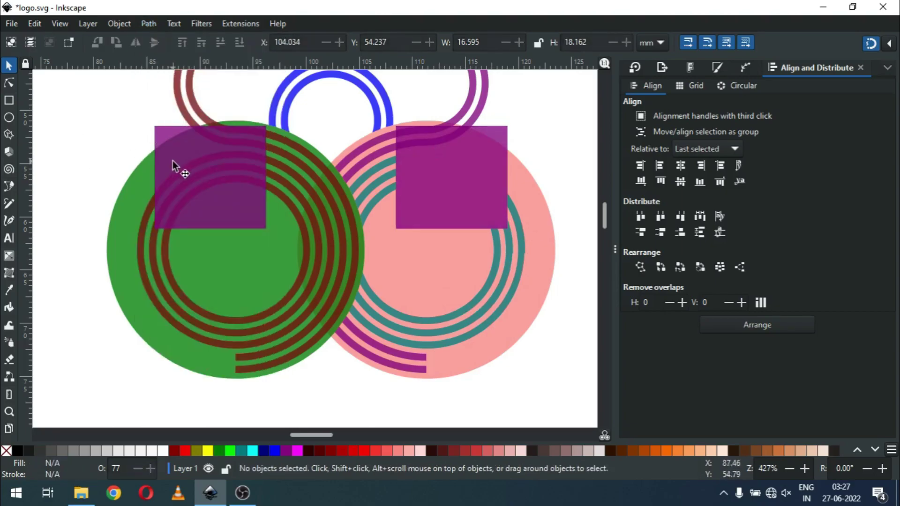
Step: Subtract the remaining two-rectangle purple path from the dark red rings with Difference and save the document
click(177, 162)
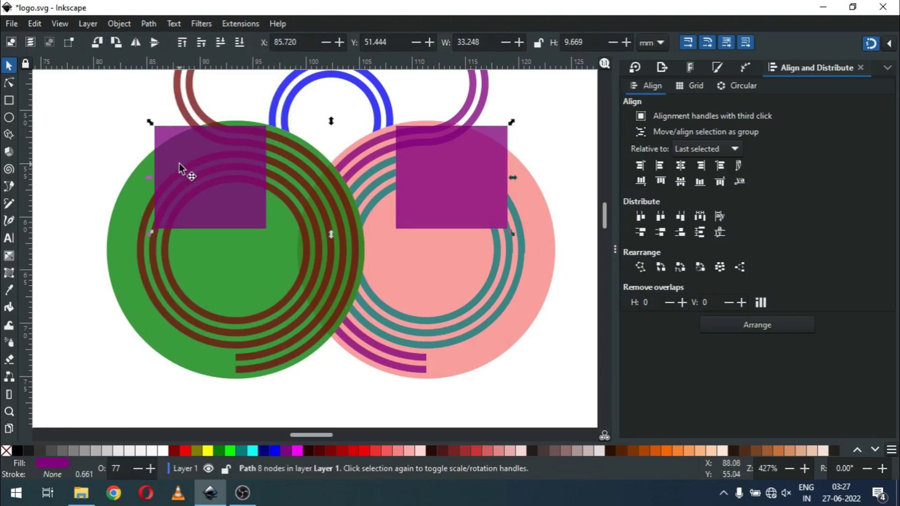
shift+click(141, 263)
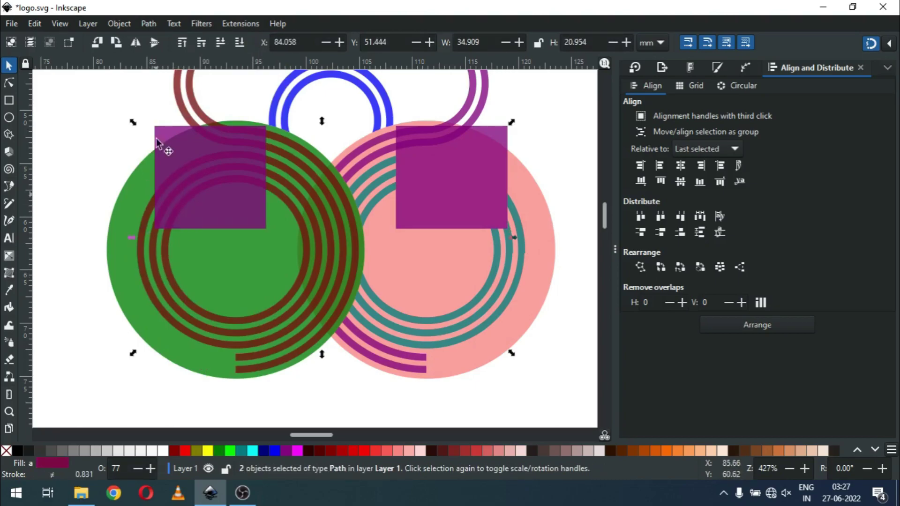
click(148, 24)
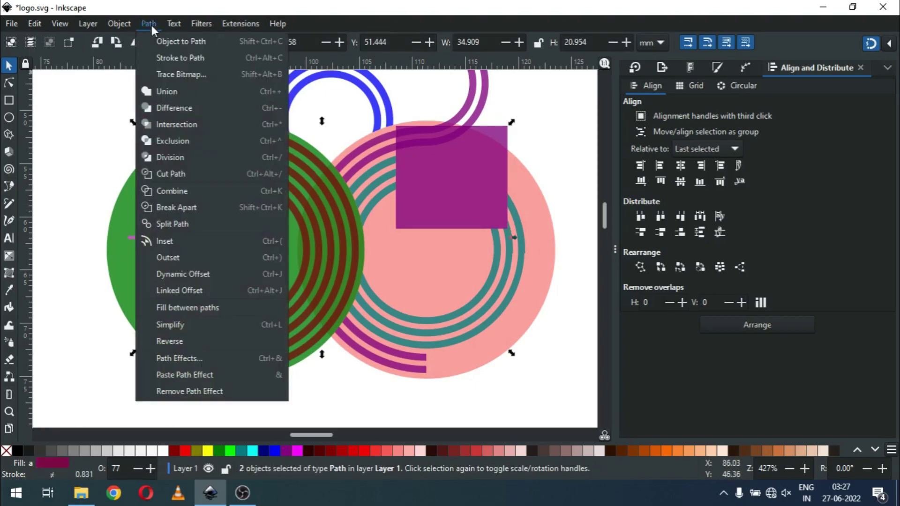
click(170, 108)
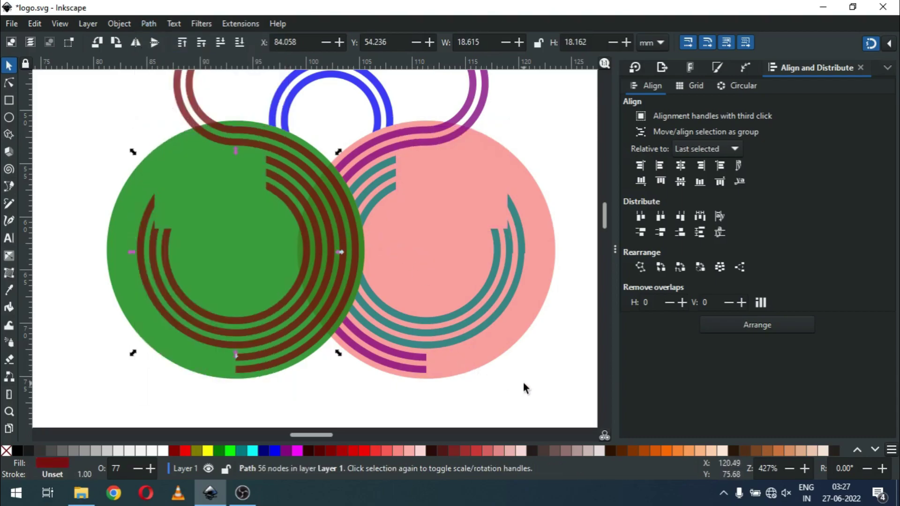
key(Escape)
key(ctrl+s)
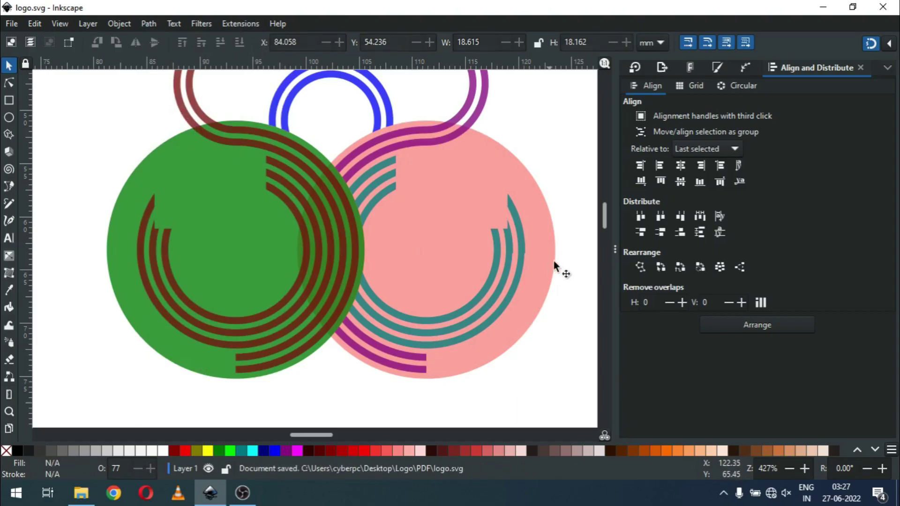
Step: Draw a rectangle about 22.4 by 14.1 mm covering the upper ends of the dark red and purple curved bands
key(plus)
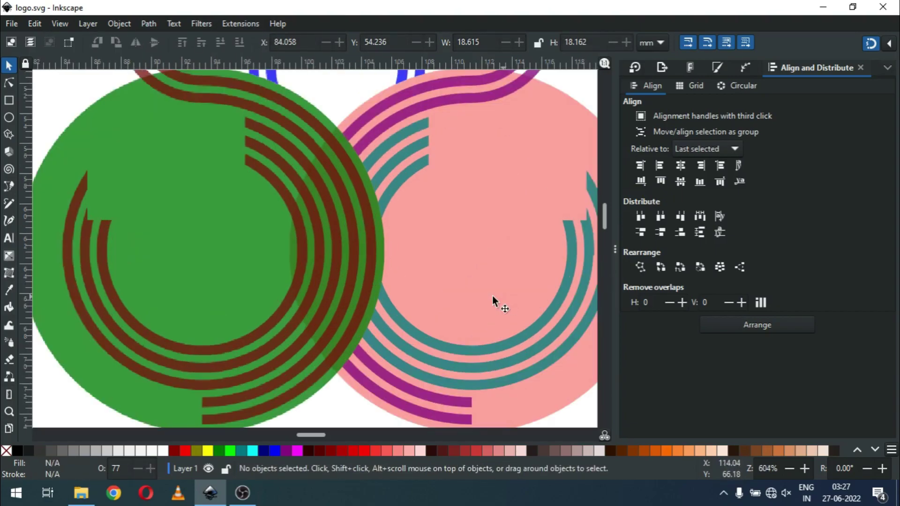
key(minus)
key(minus)
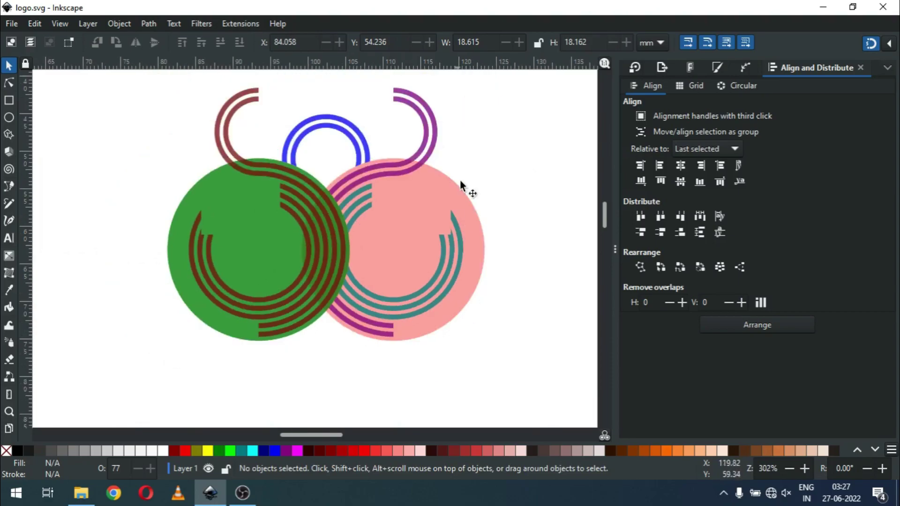
drag(603, 221, 604, 212)
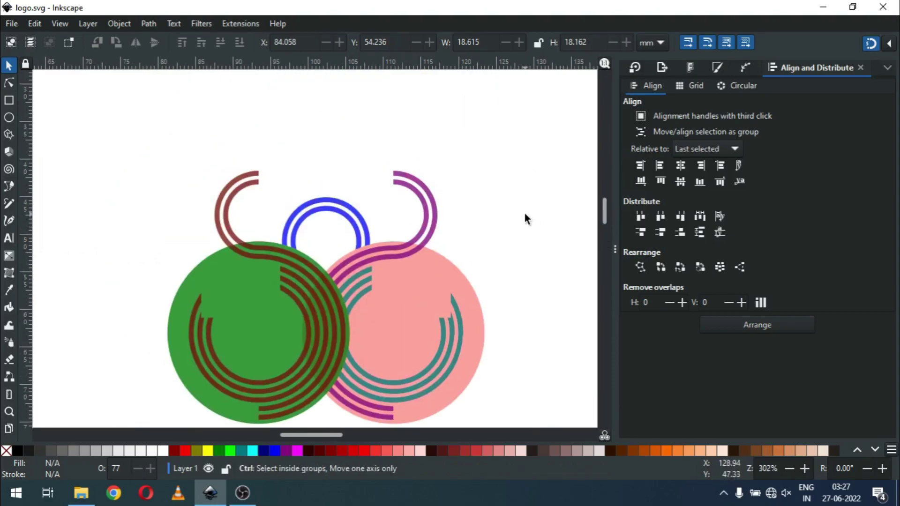
key(ctrl+s)
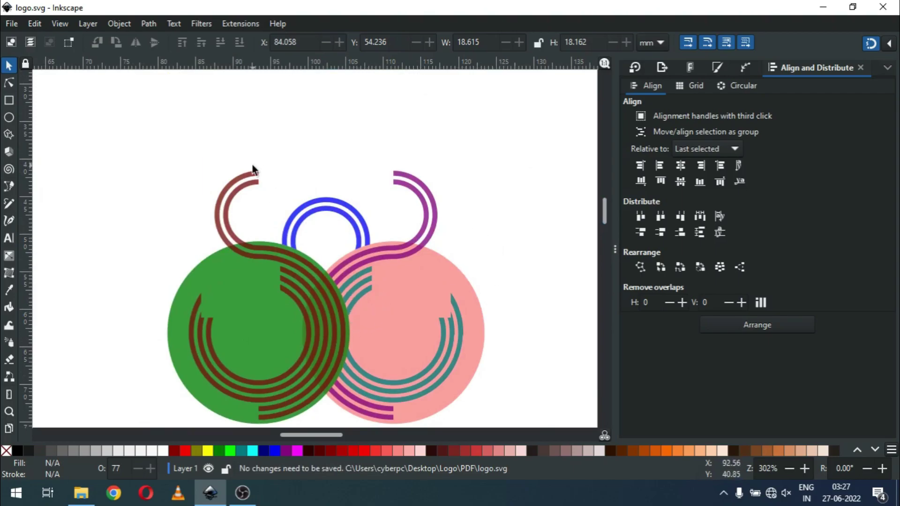
click(12, 101)
drag(238, 111, 406, 216)
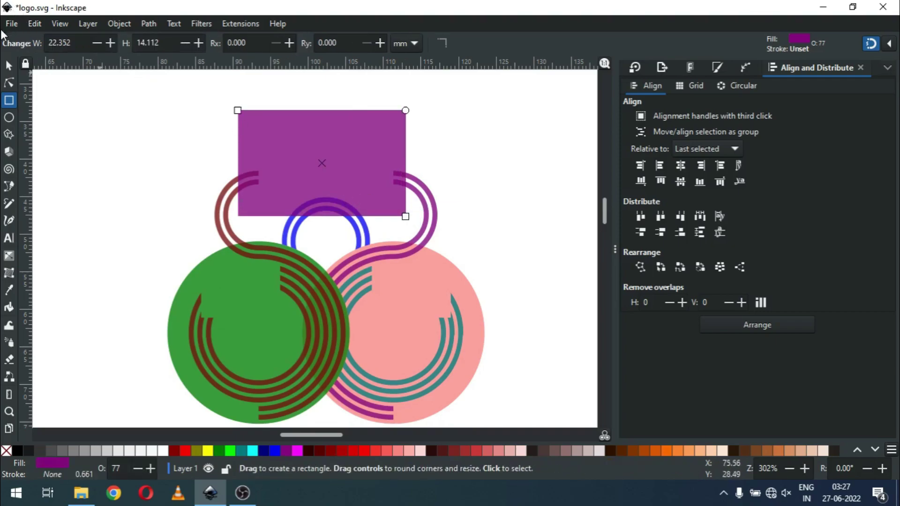
click(9, 65)
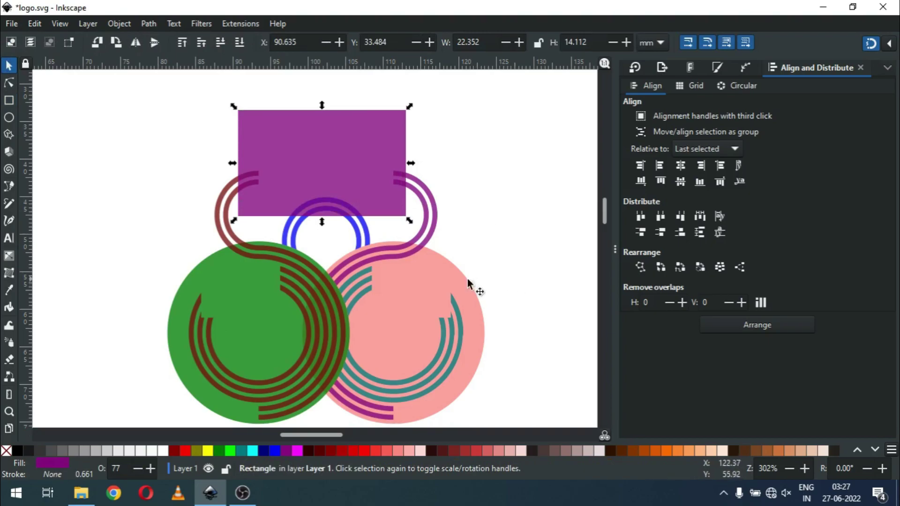
Step: Center the large purple rectangle horizontally on the grouped pink and green circles
shift+click(438, 277)
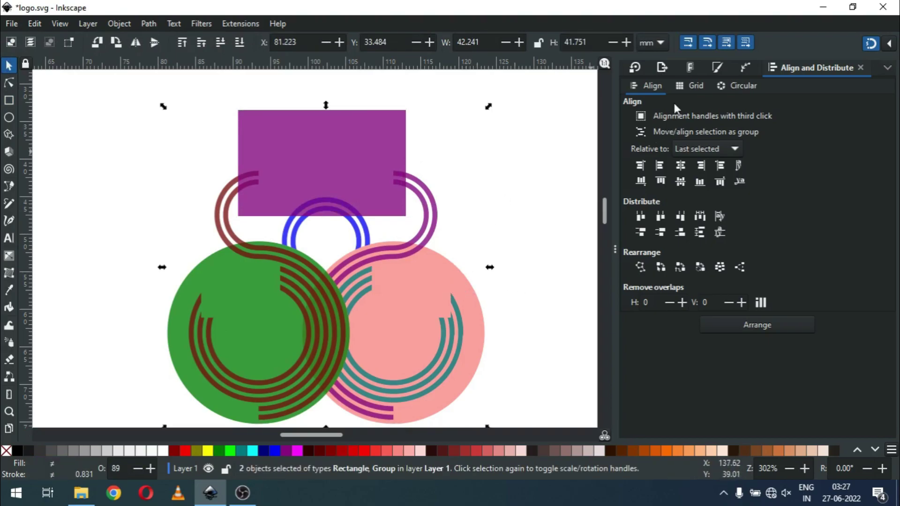
click(685, 168)
click(493, 174)
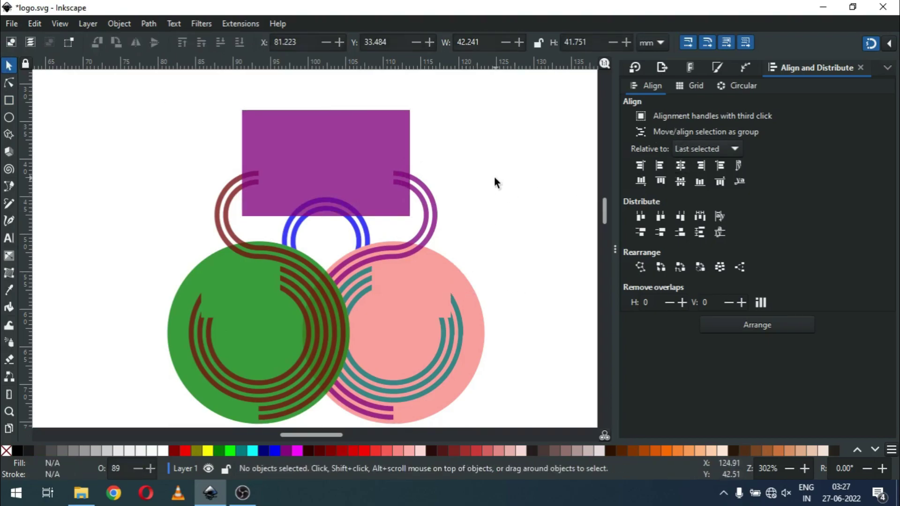
Step: Duplicate the large purple rectangle and subtract the copy from the purple curved band with Difference
click(351, 142)
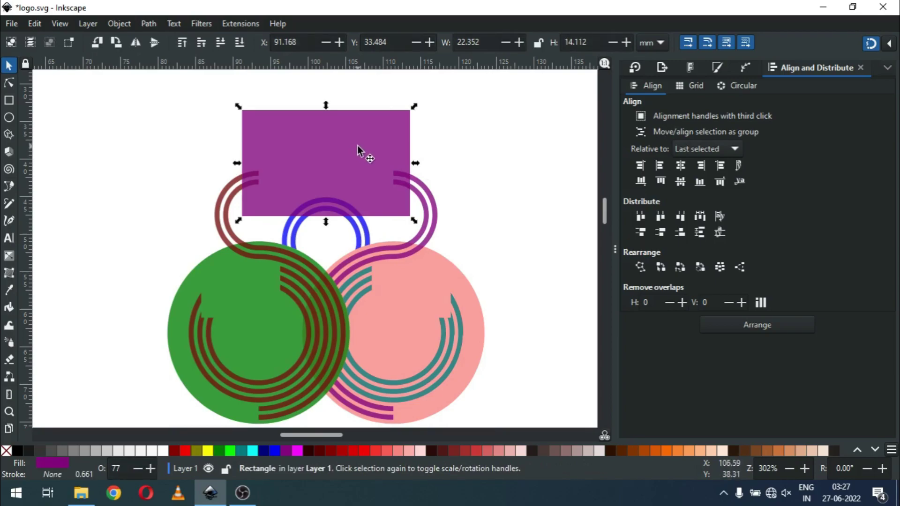
right_click(358, 146)
click(387, 200)
shift+click(436, 209)
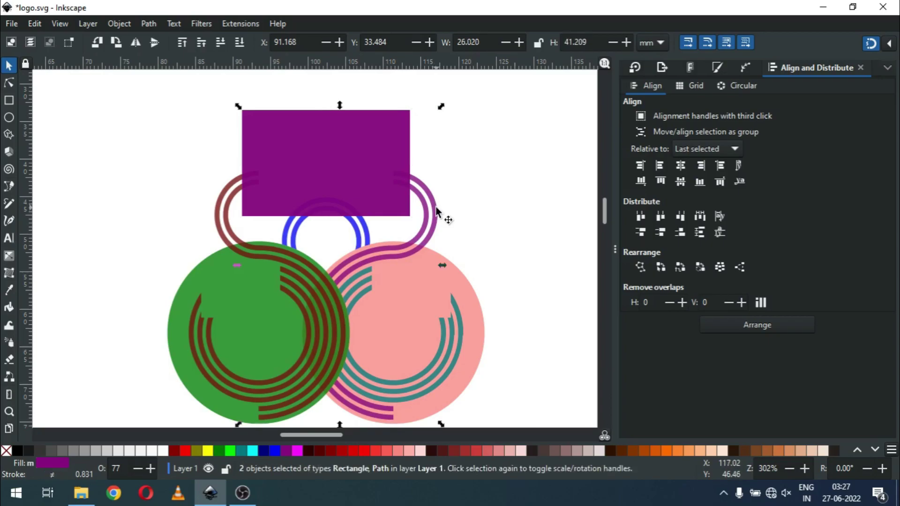
click(149, 24)
click(171, 107)
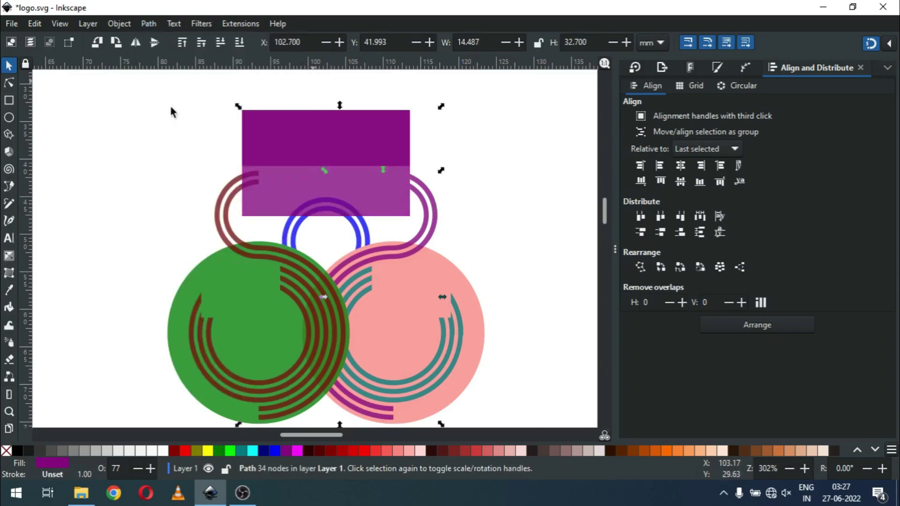
click(433, 126)
Step: Subtract the remaining large rectangle from the dark red curved band with Difference
click(297, 165)
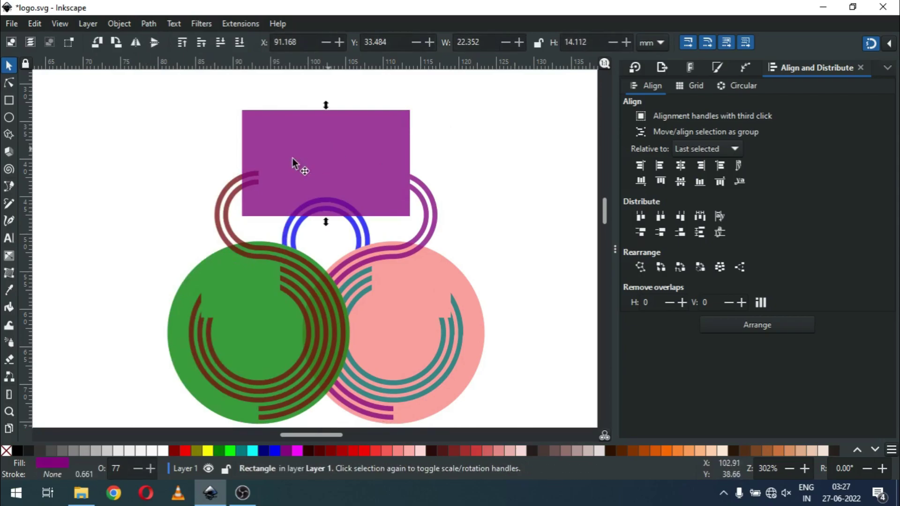
shift+click(227, 194)
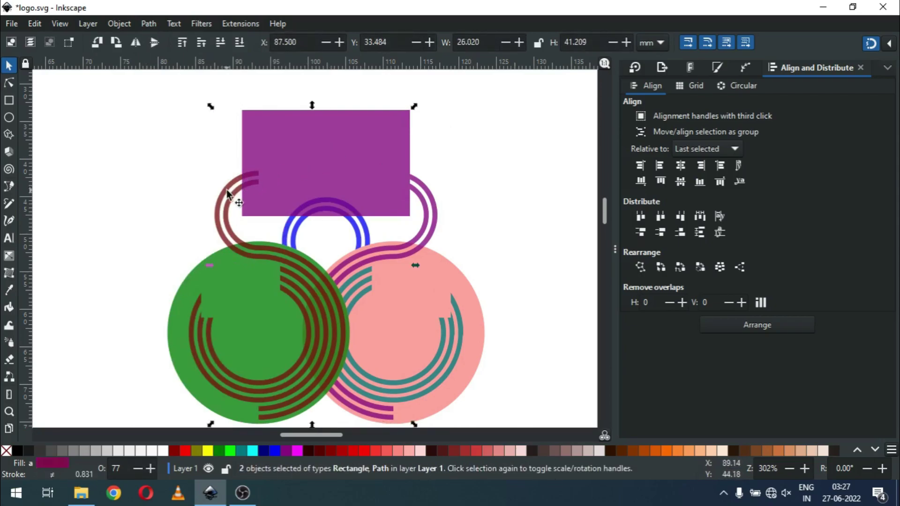
click(148, 24)
click(156, 105)
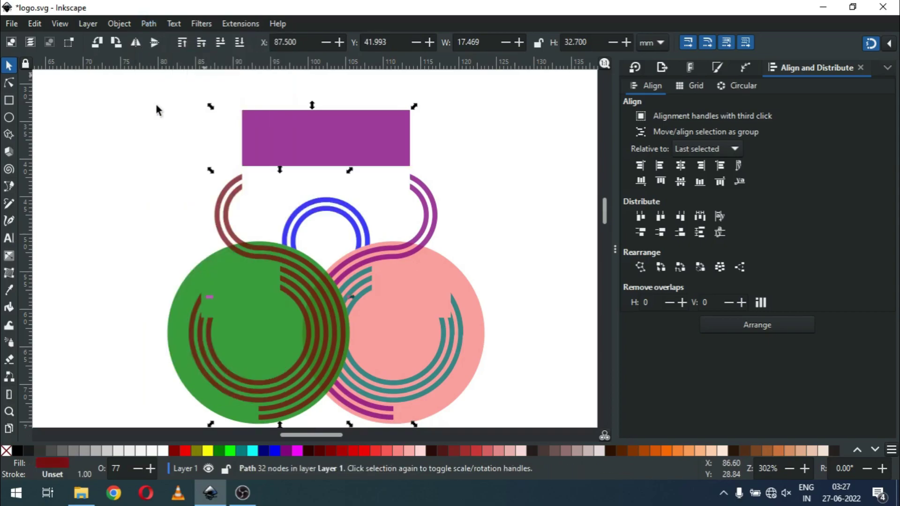
click(343, 123)
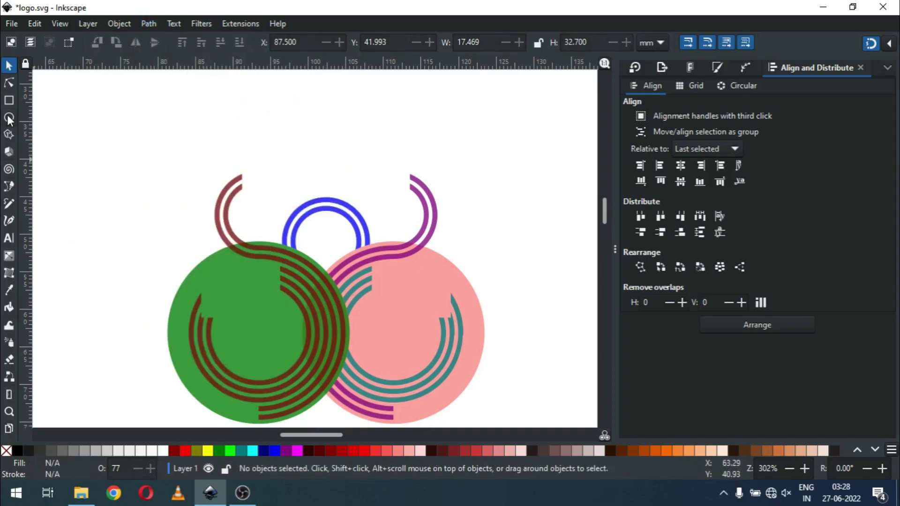
Step: Draw a rectangle about 6.4 by 9 mm over the top of the blue arch and center it horizontally on the arch
click(9, 100)
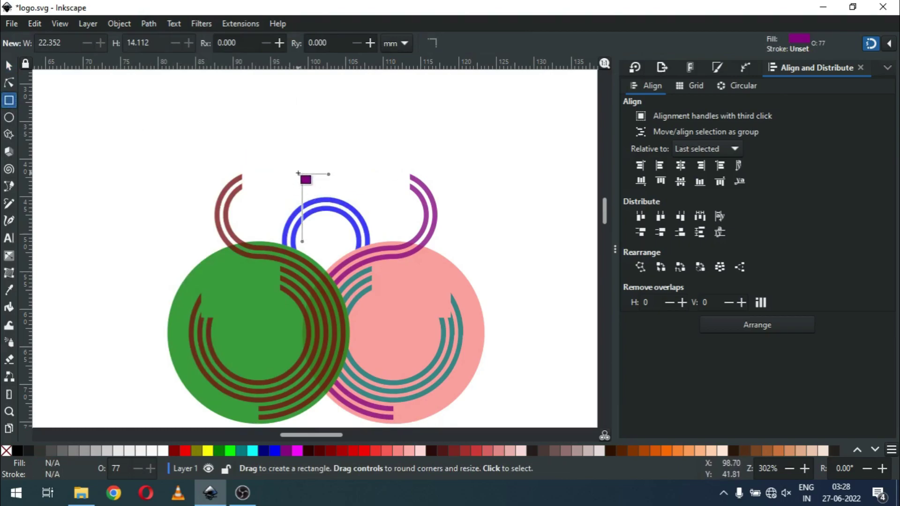
drag(298, 174, 349, 236)
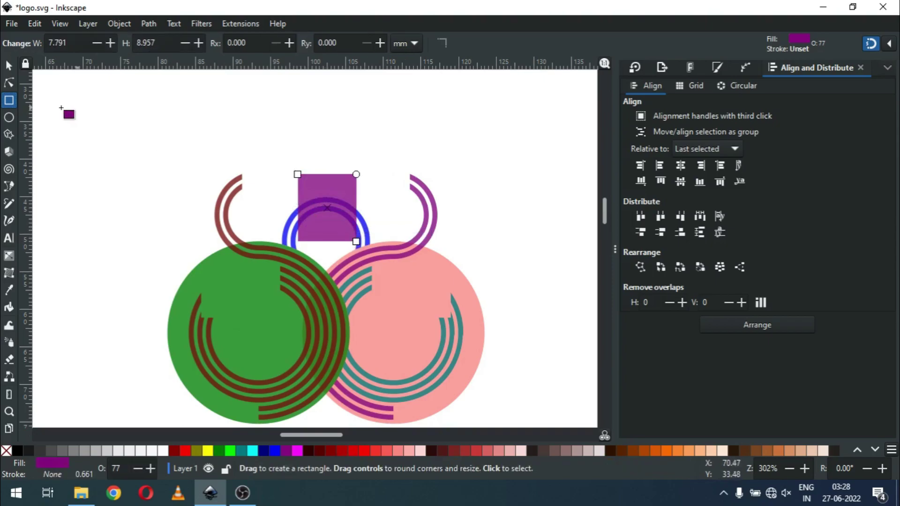
click(7, 66)
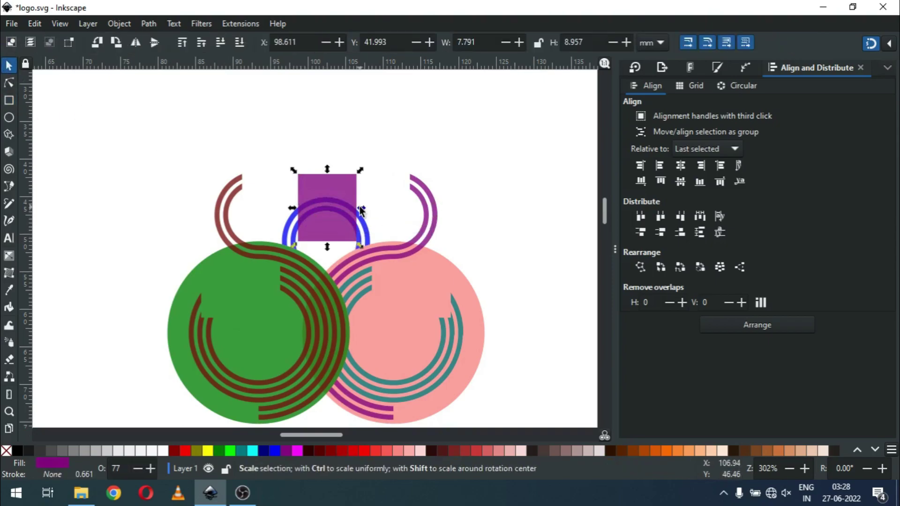
drag(359, 210, 350, 223)
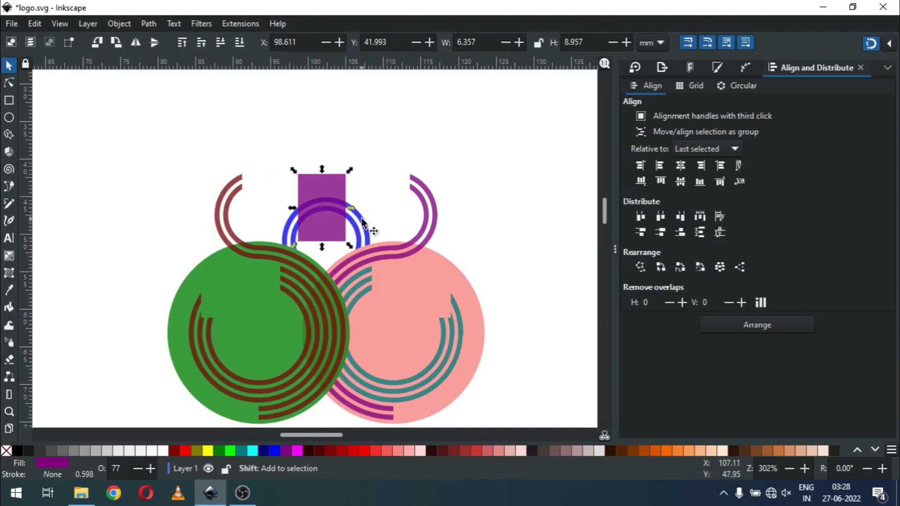
shift+click(366, 231)
click(682, 165)
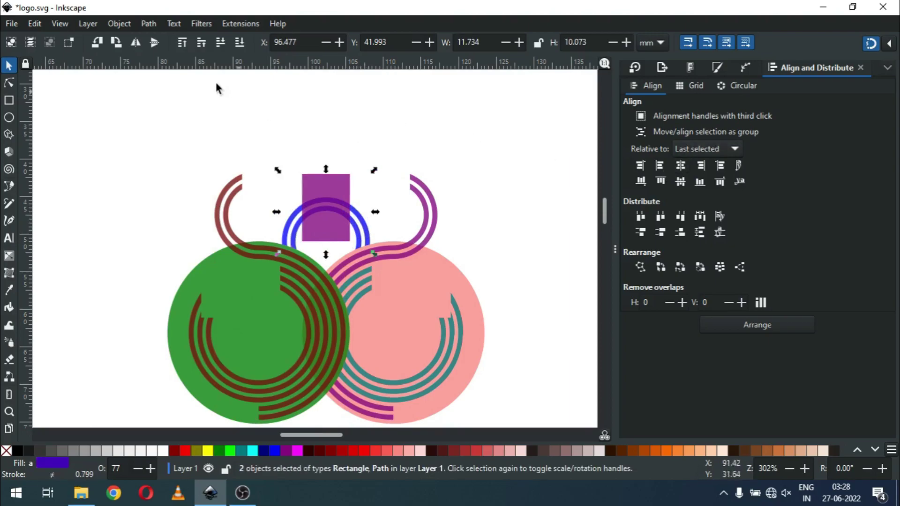
Step: Subtract the purple rectangle from the blue arch with Difference and save the file
click(147, 23)
click(165, 108)
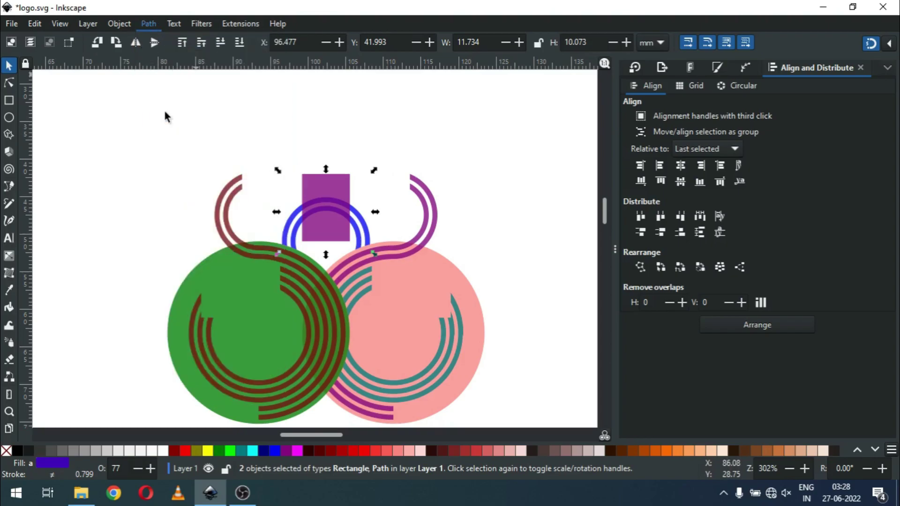
click(364, 156)
key(ctrl+s)
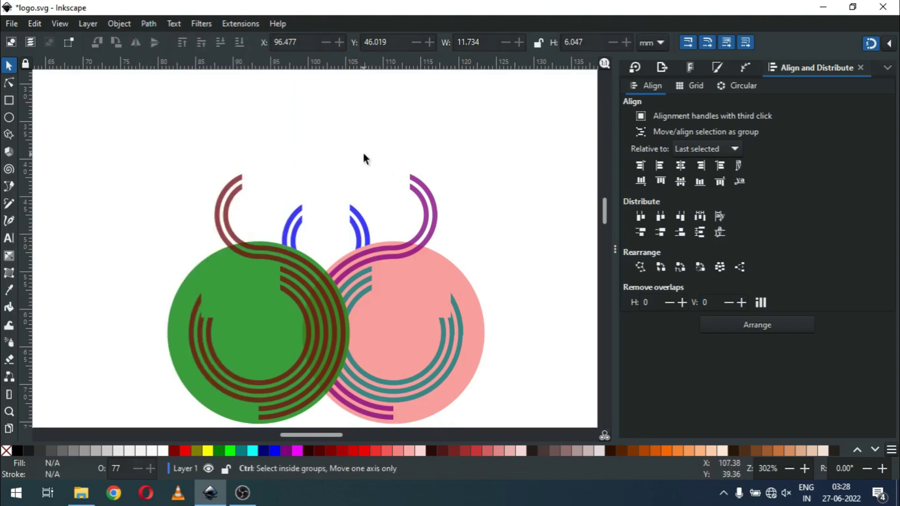
key(ctrl+s)
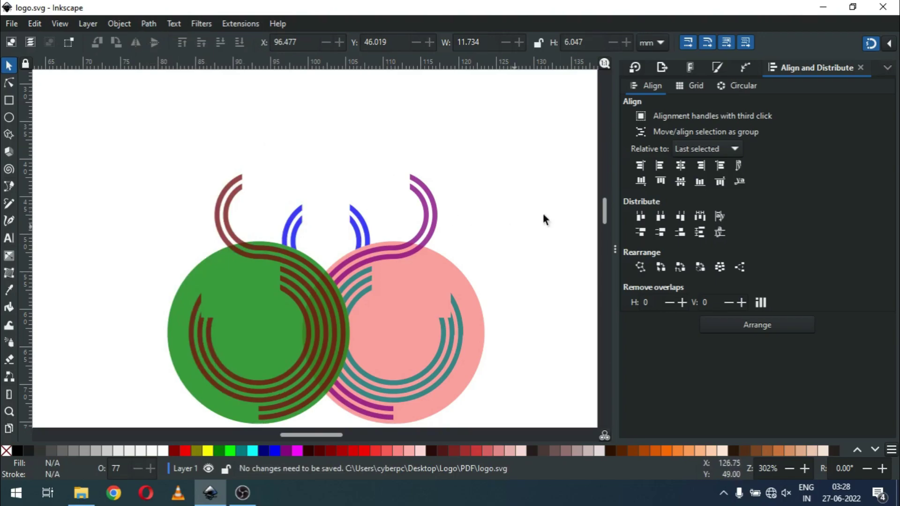
Step: Draw a purple circle about 6 mm in diameter and move it over the dark red bands where the green and pink circles overlap
scroll(604, 221, down, 5)
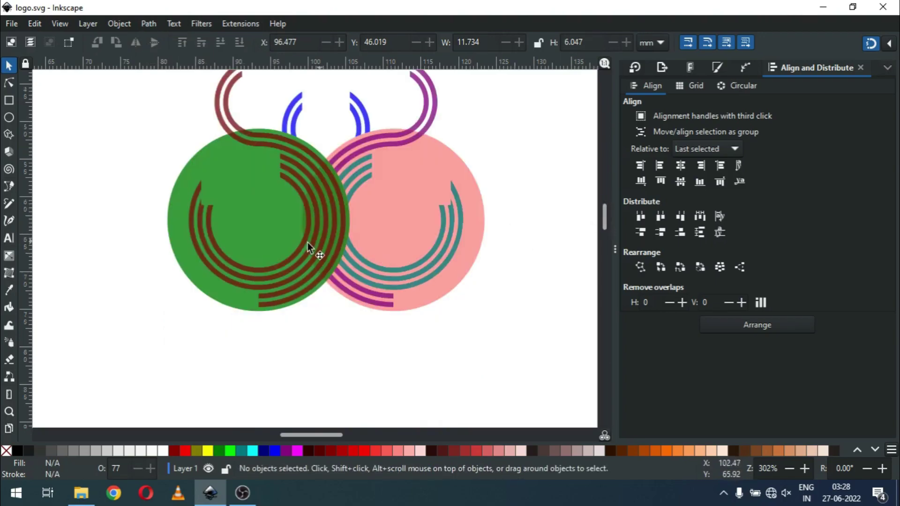
key(z)
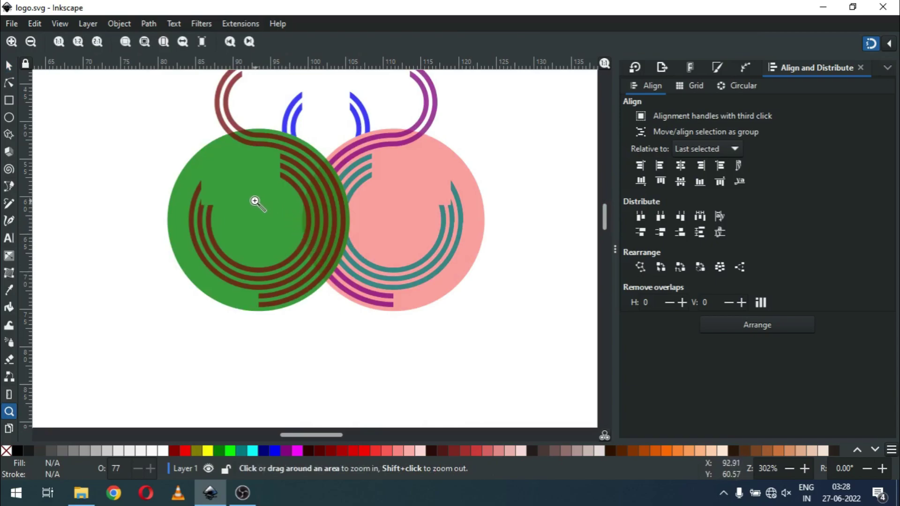
drag(256, 202, 453, 322)
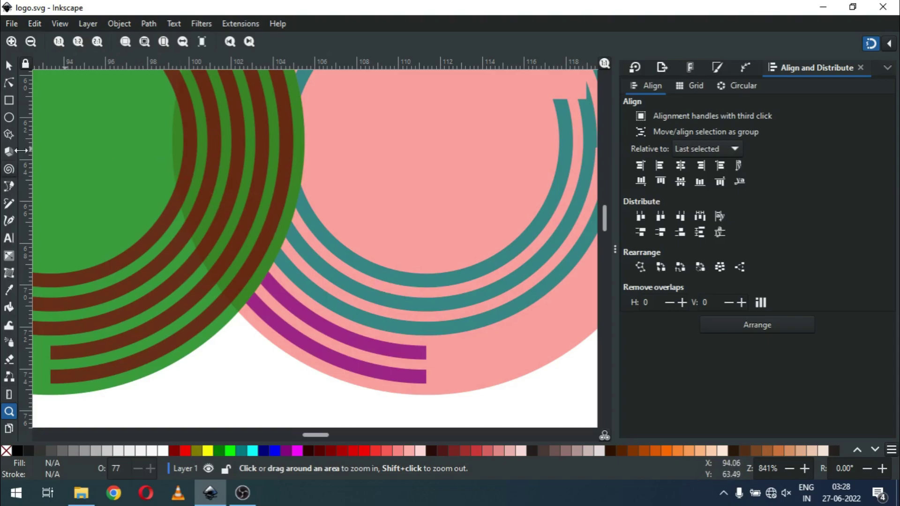
click(10, 117)
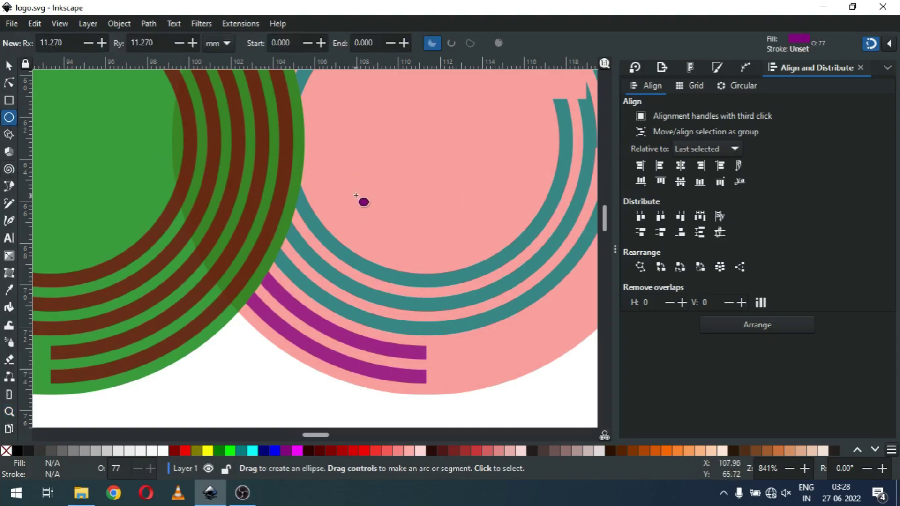
drag(358, 189, 429, 248)
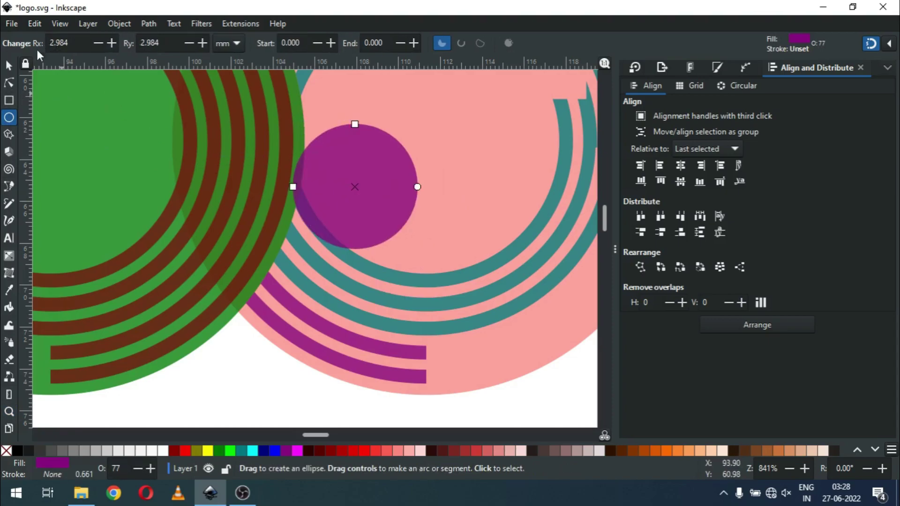
click(9, 67)
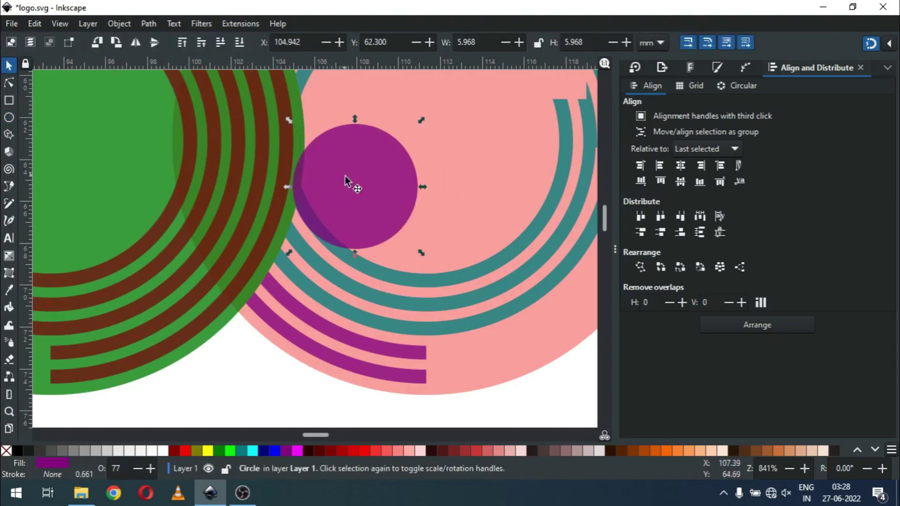
drag(305, 171, 222, 134)
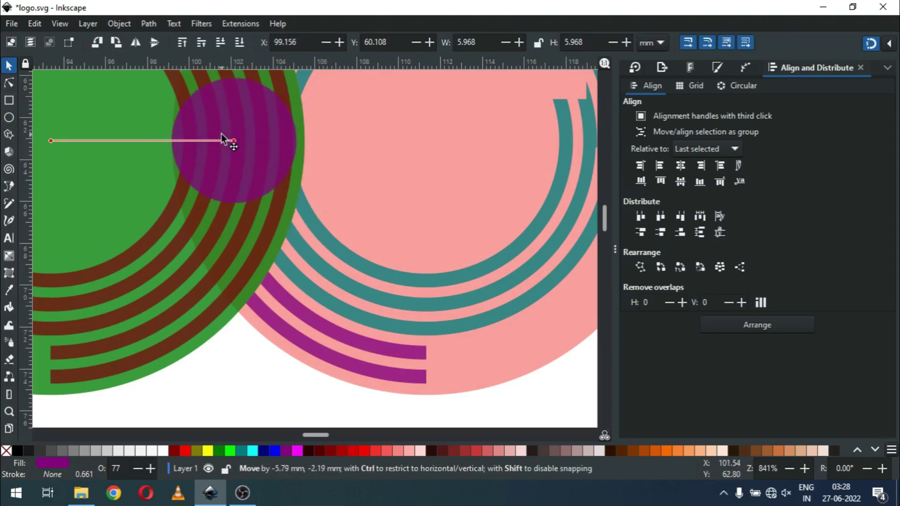
drag(222, 134, 221, 134)
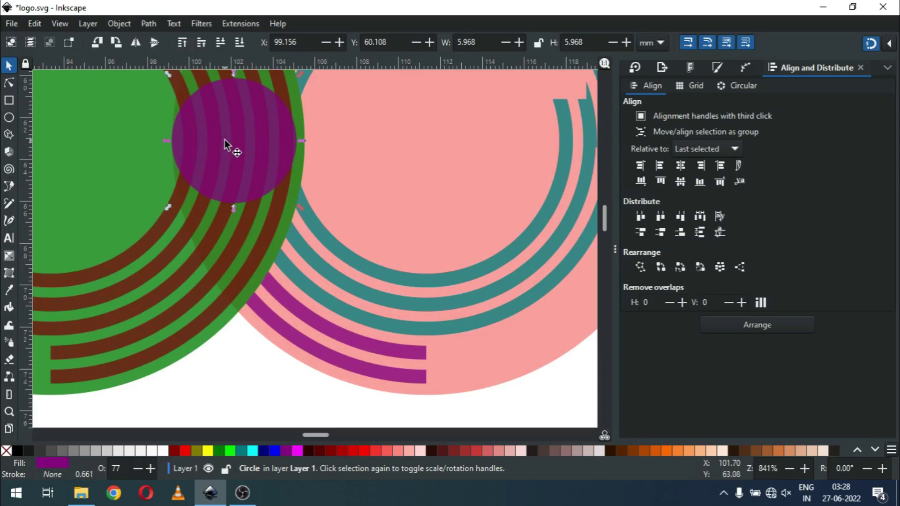
Step: Nudge the small purple circle about 0.15 mm horizontally towards the pink circle
key(z)
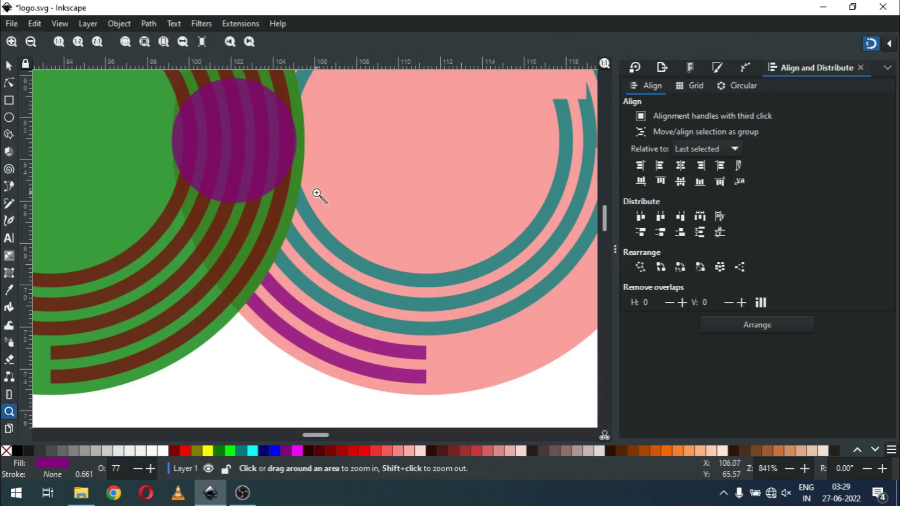
shift+click(318, 194)
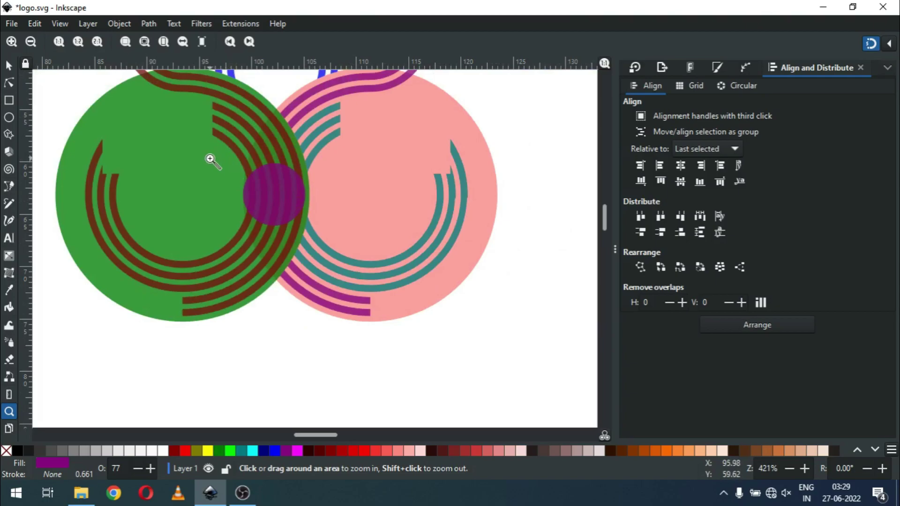
drag(199, 158, 392, 267)
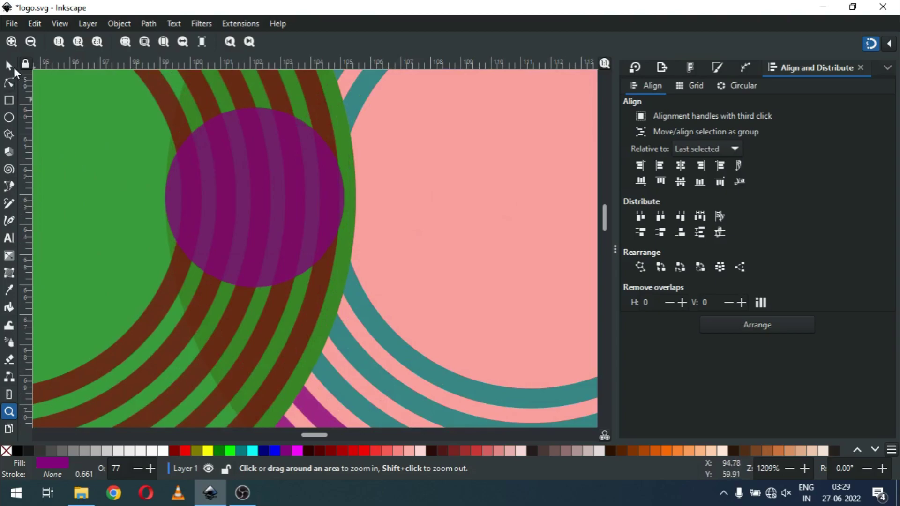
click(9, 67)
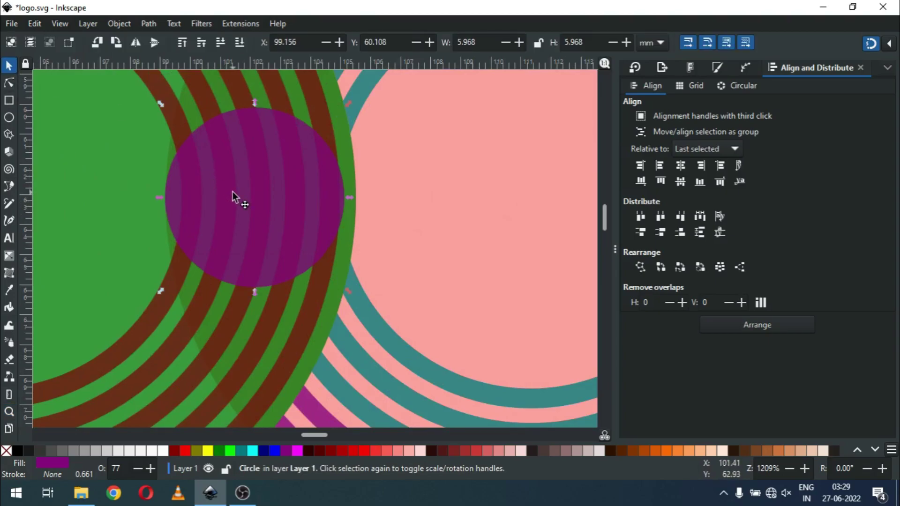
drag(232, 192, 241, 193)
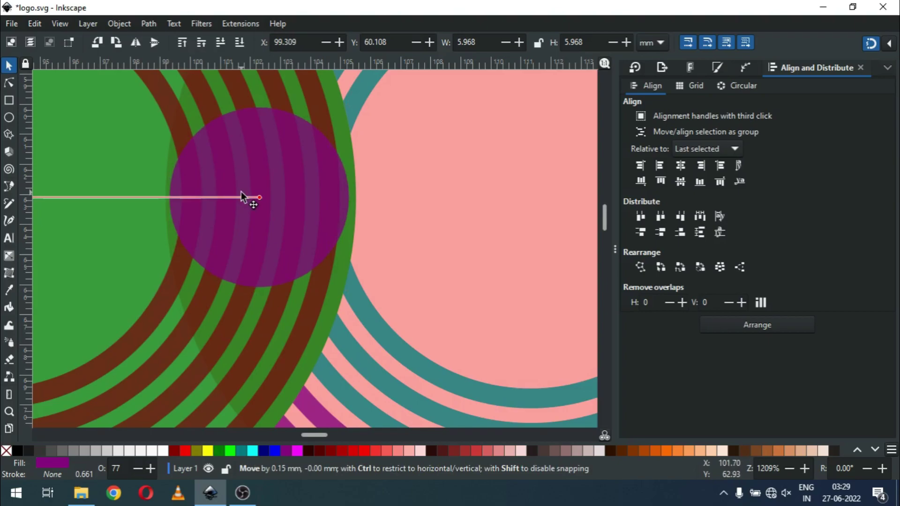
drag(241, 192, 241, 192)
Step: Center the small purple circle horizontally on the grouped green and pink circles
key(minus)
key(minus)
key(minus)
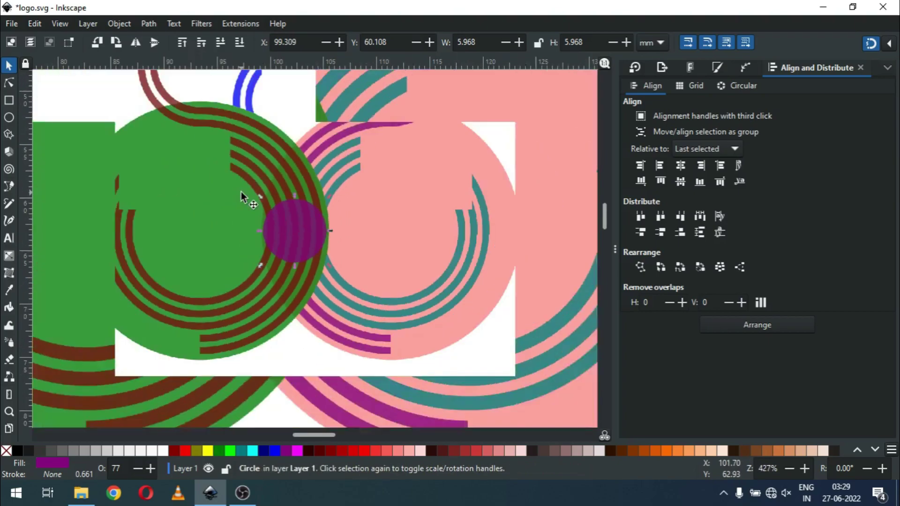
shift+click(395, 214)
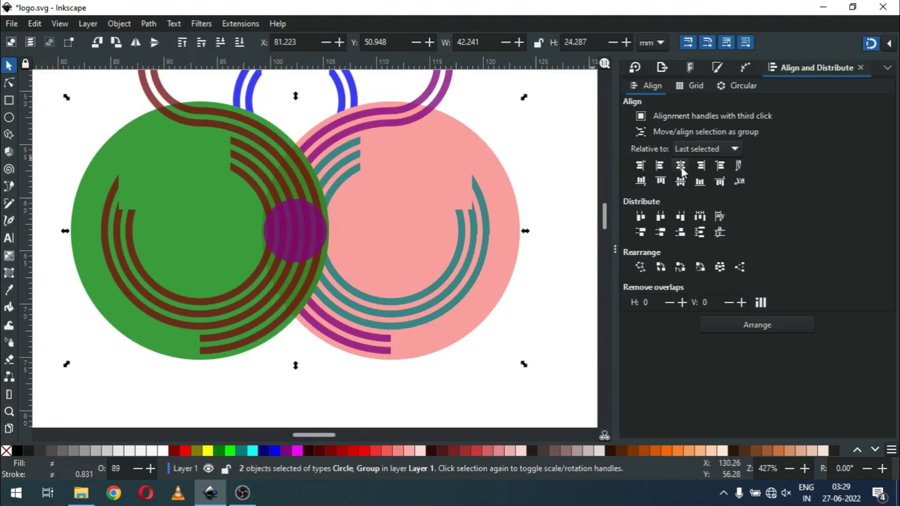
click(550, 313)
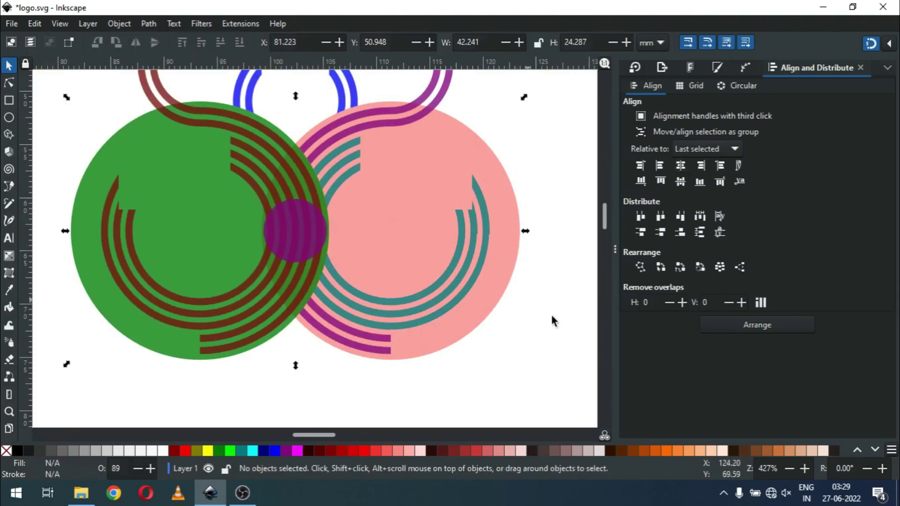
click(311, 234)
drag(300, 240, 259, 231)
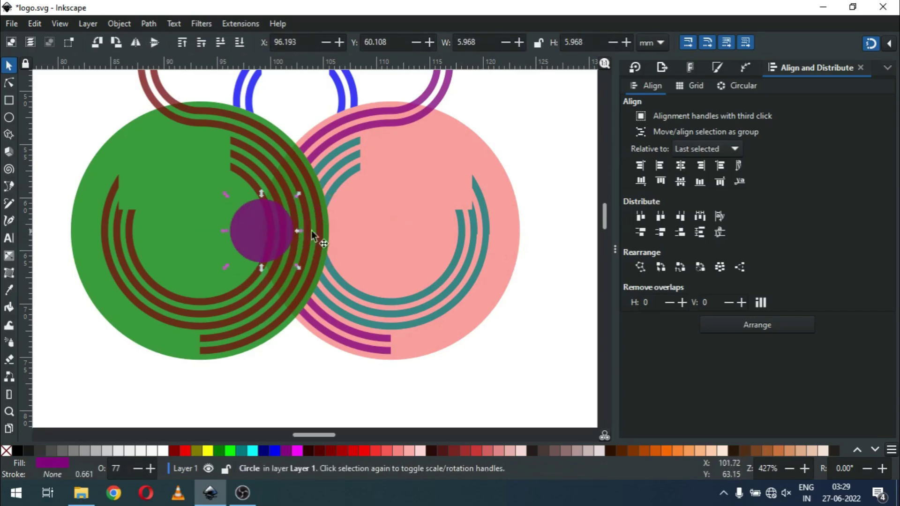
shift+click(441, 233)
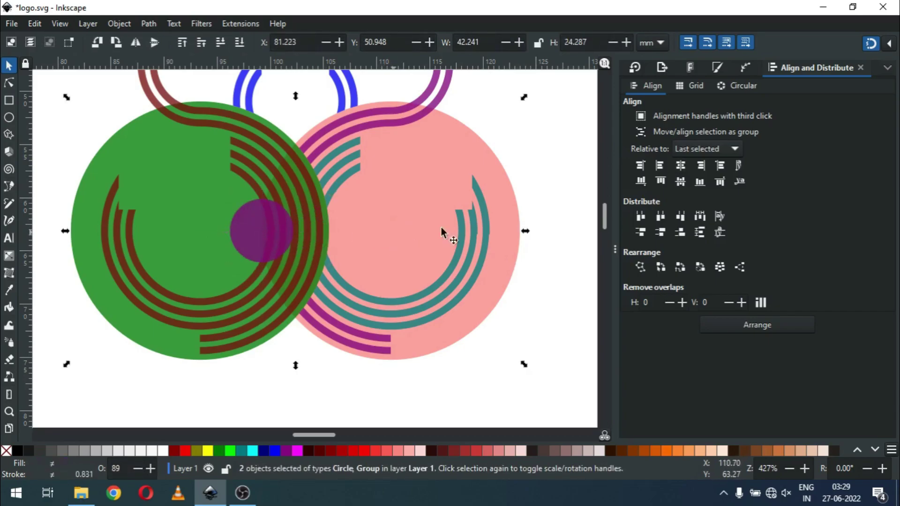
click(684, 166)
click(511, 299)
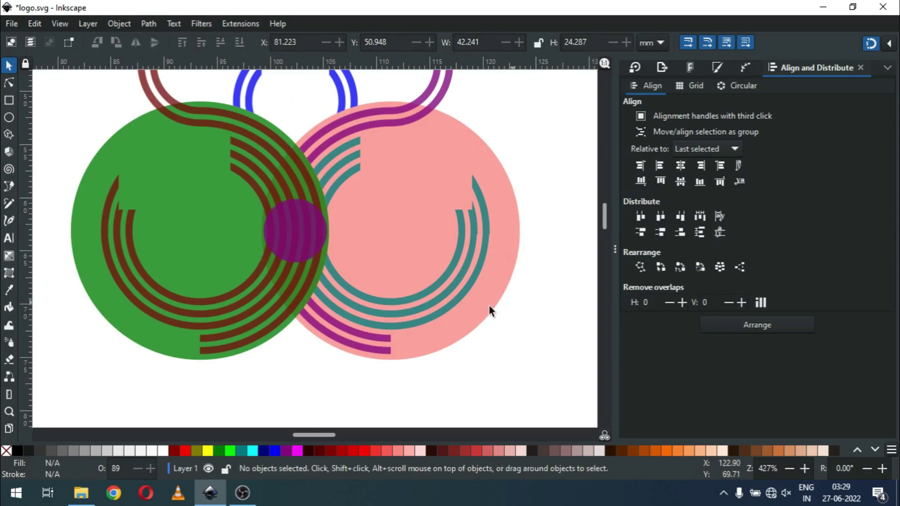
Step: Draw a rectangle about 11.2 by 9.8 mm from the small circle's middle down over the crossing bands and fill it teal
click(10, 118)
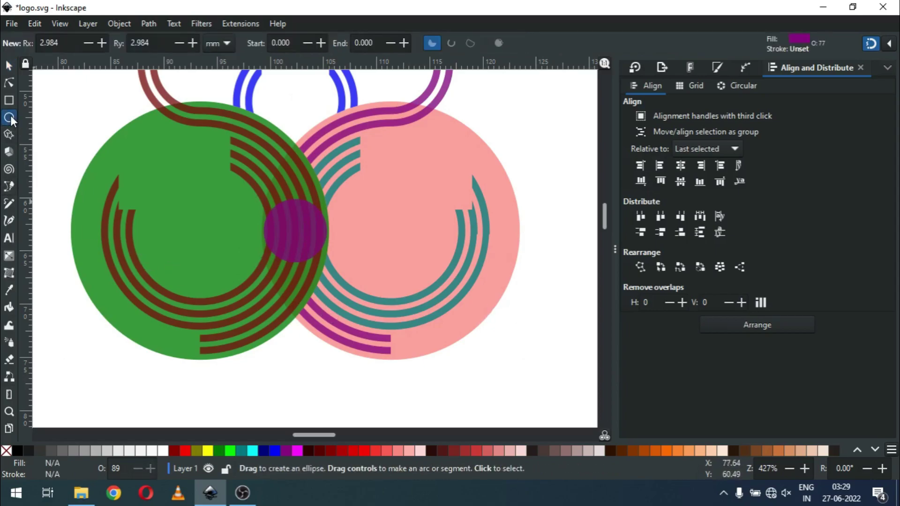
click(10, 100)
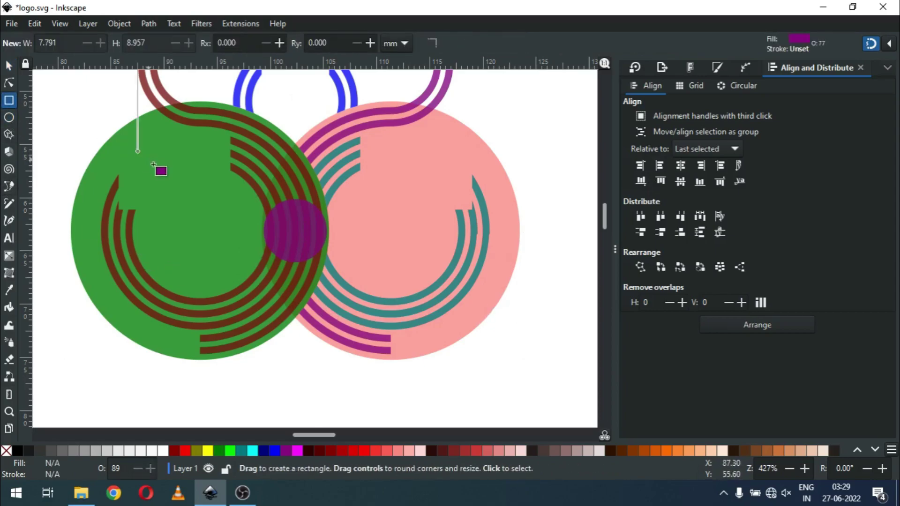
drag(240, 231, 358, 335)
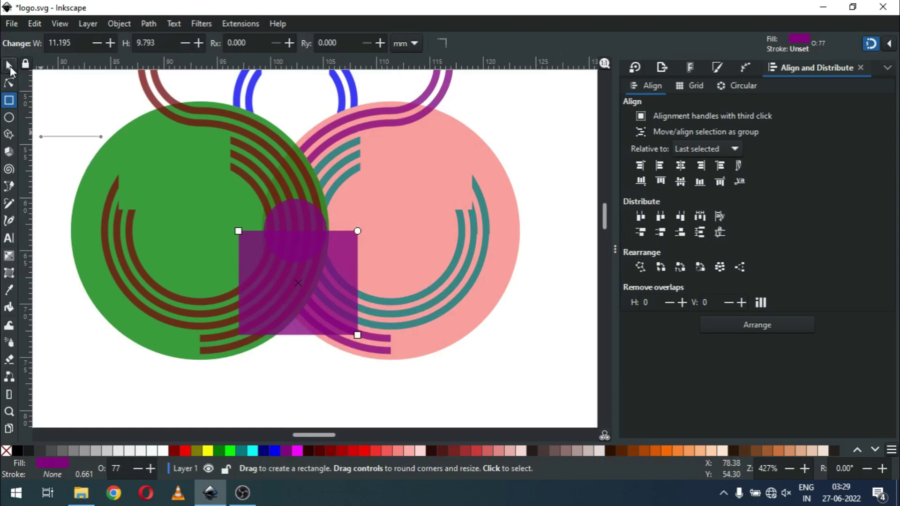
click(9, 66)
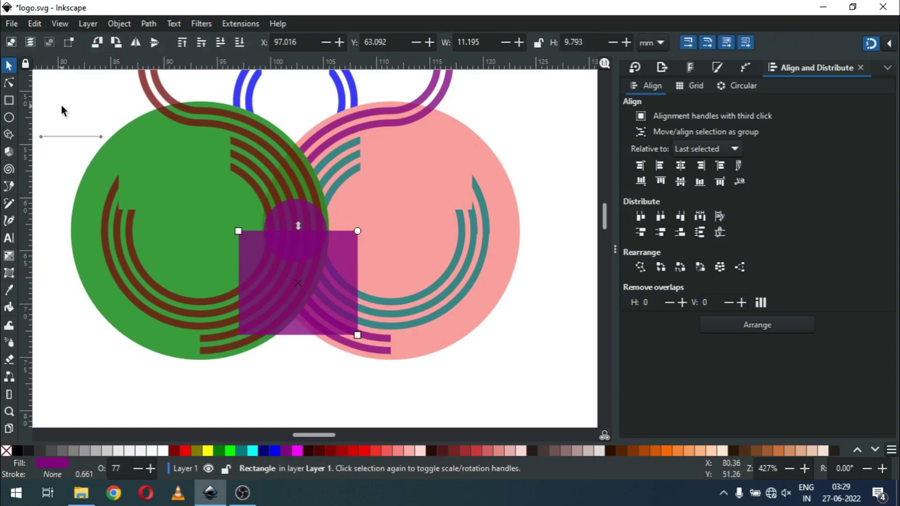
click(241, 451)
click(310, 388)
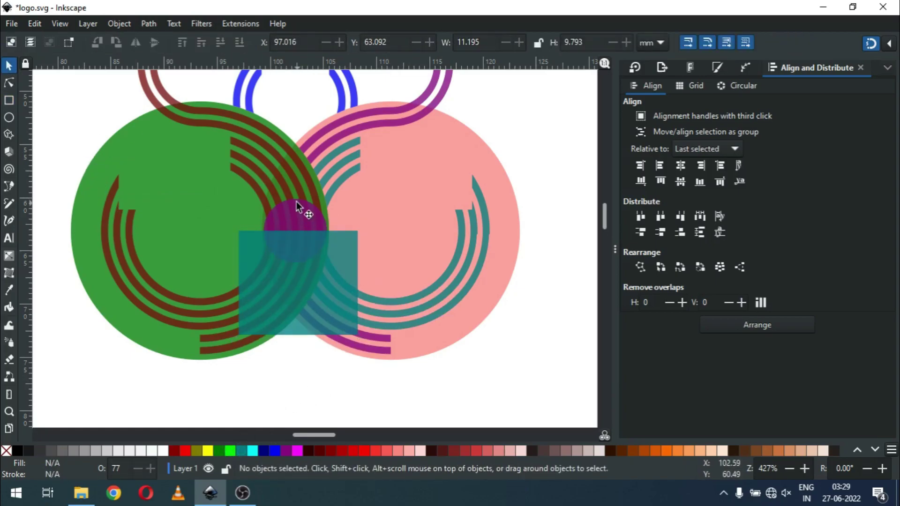
Step: Raise the small purple circle to the top and subtract it from the teal rectangle with Difference
click(292, 216)
click(119, 24)
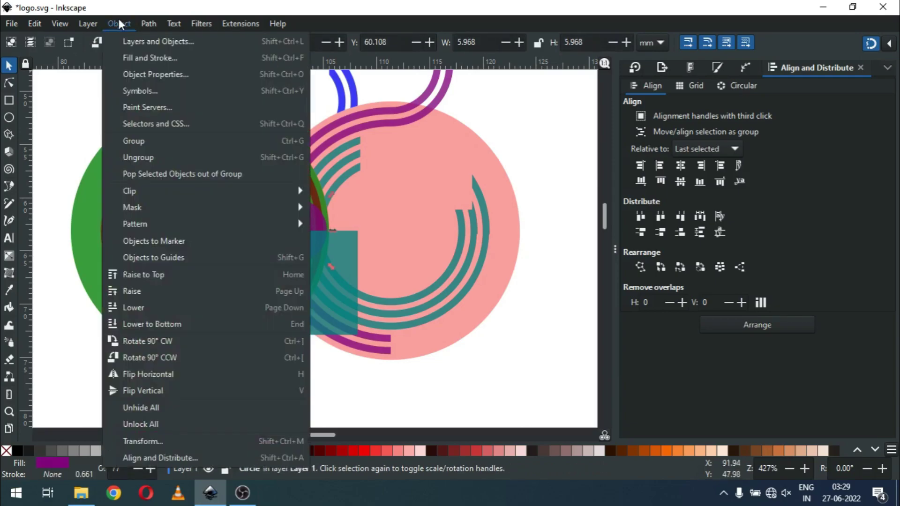
click(154, 274)
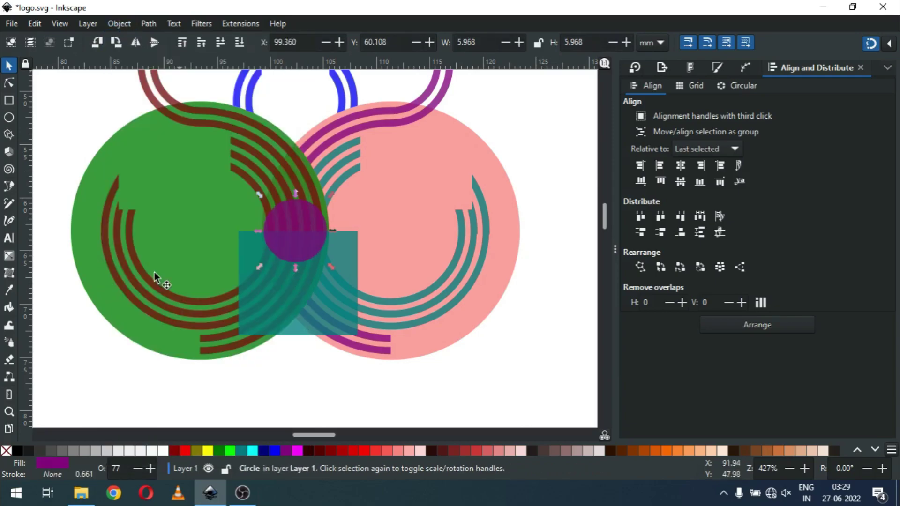
shift+click(321, 300)
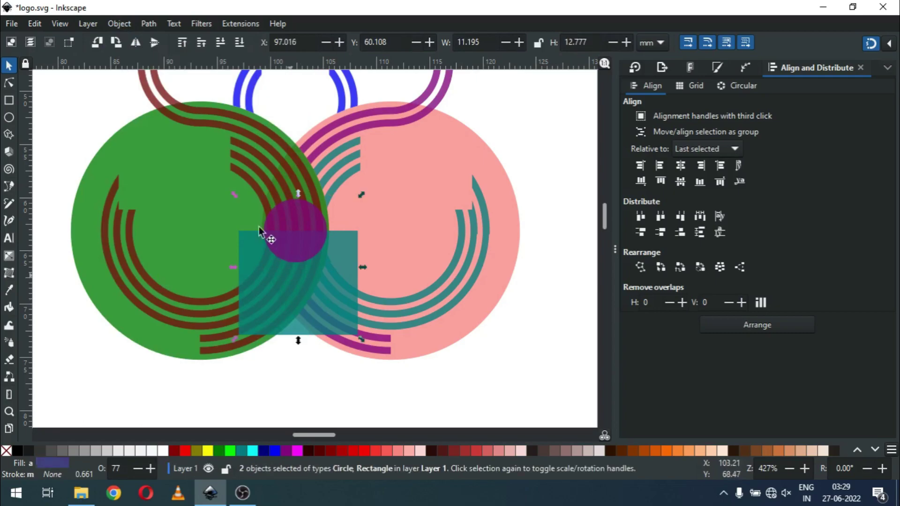
click(146, 26)
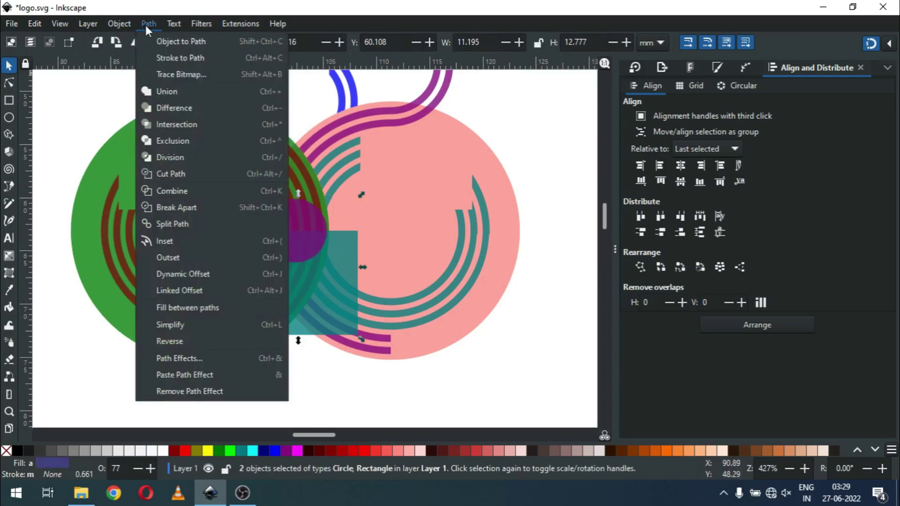
click(156, 111)
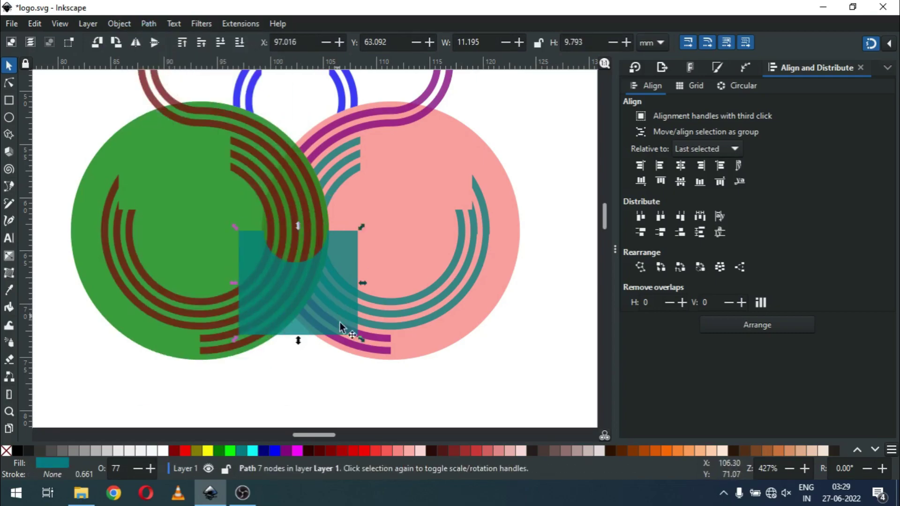
Step: Duplicate the notched teal rectangle and subtract the copy from the inner dark red rings on the green circle with Difference
click(313, 373)
click(319, 285)
right_click(320, 285)
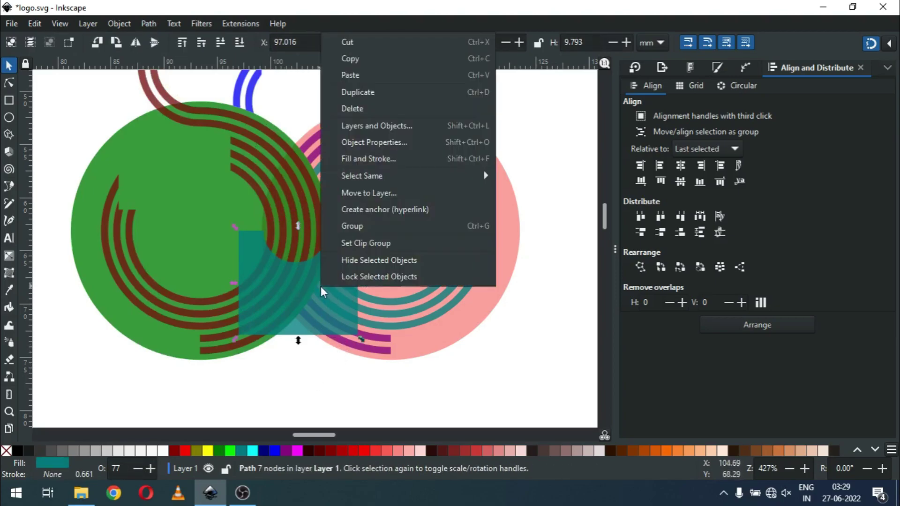
click(352, 92)
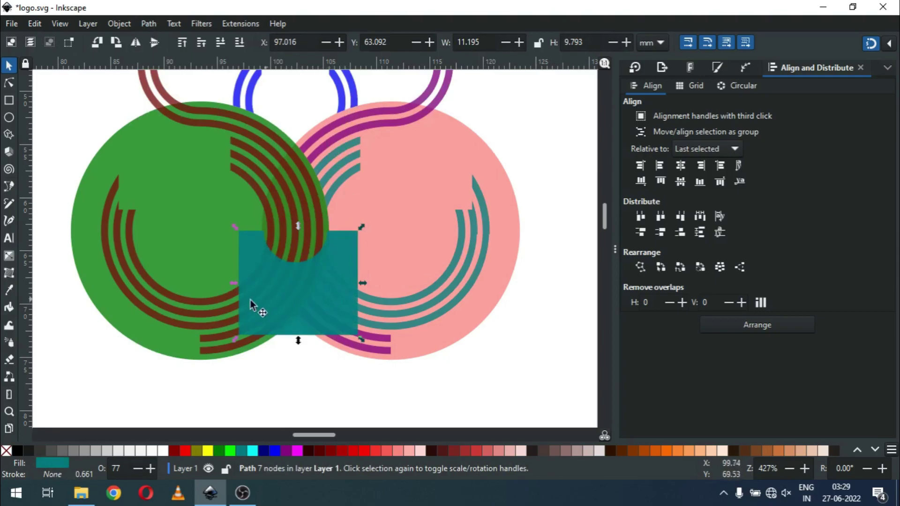
shift+click(192, 303)
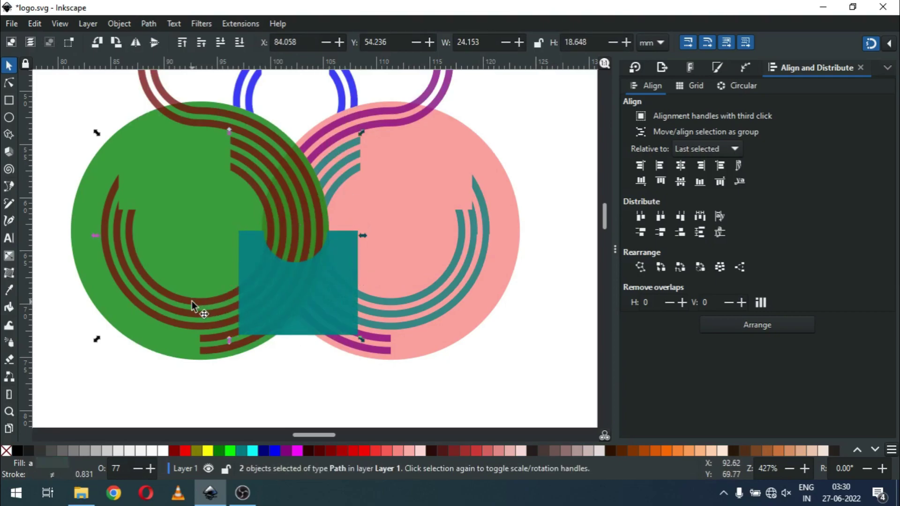
click(148, 24)
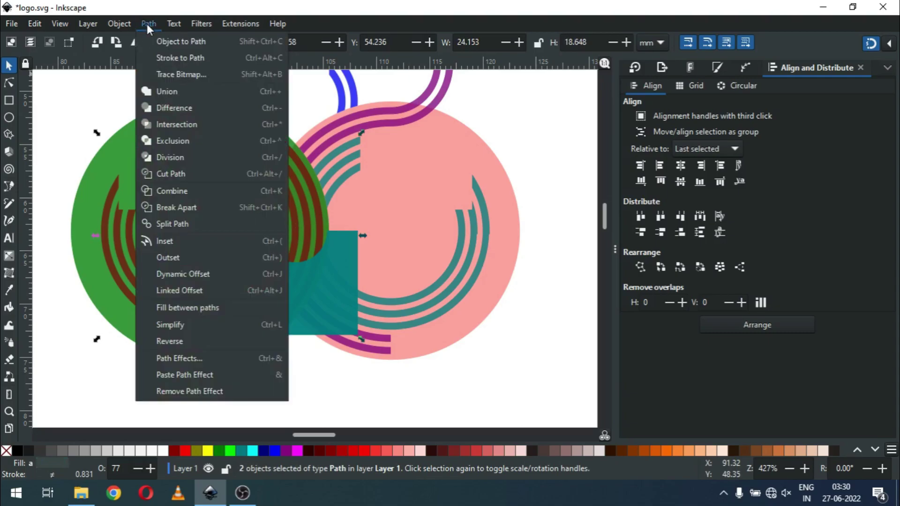
click(164, 109)
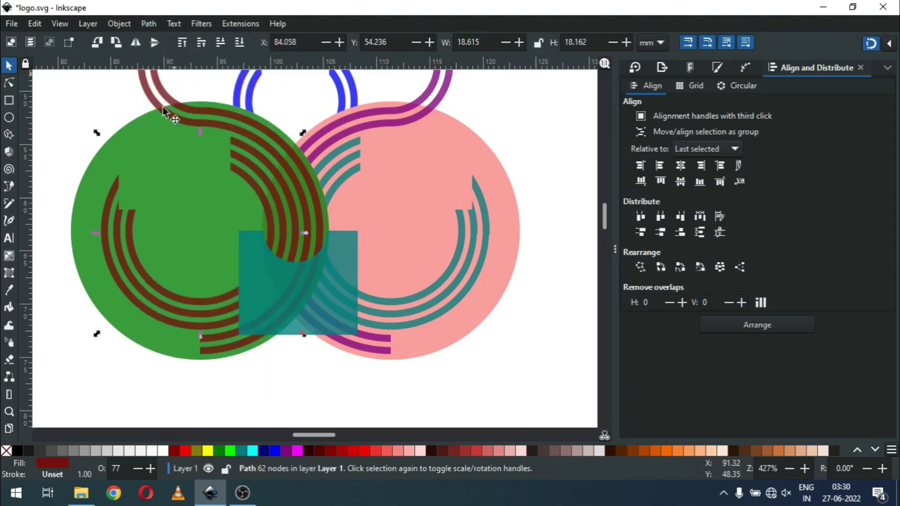
Step: Duplicate the notched teal rectangle again and subtract the copy from the outer dark red double band with Difference
click(317, 375)
right_click(293, 310)
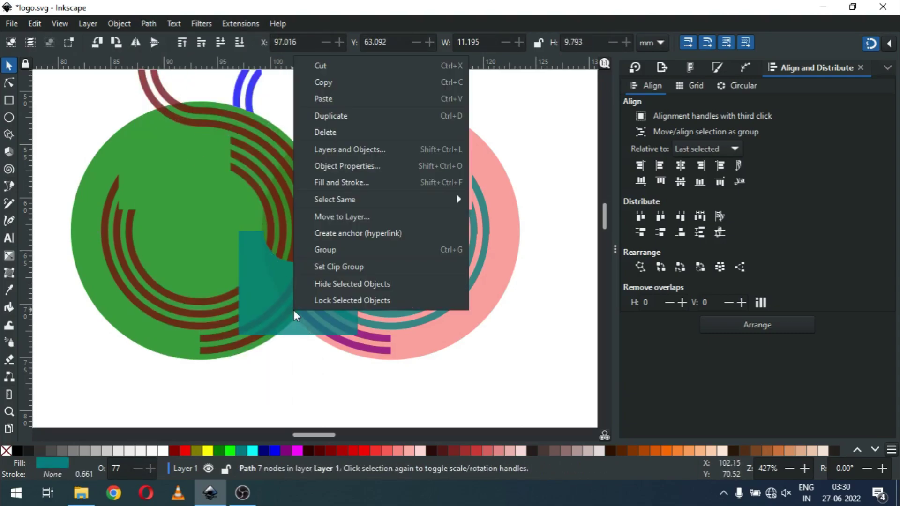
click(330, 118)
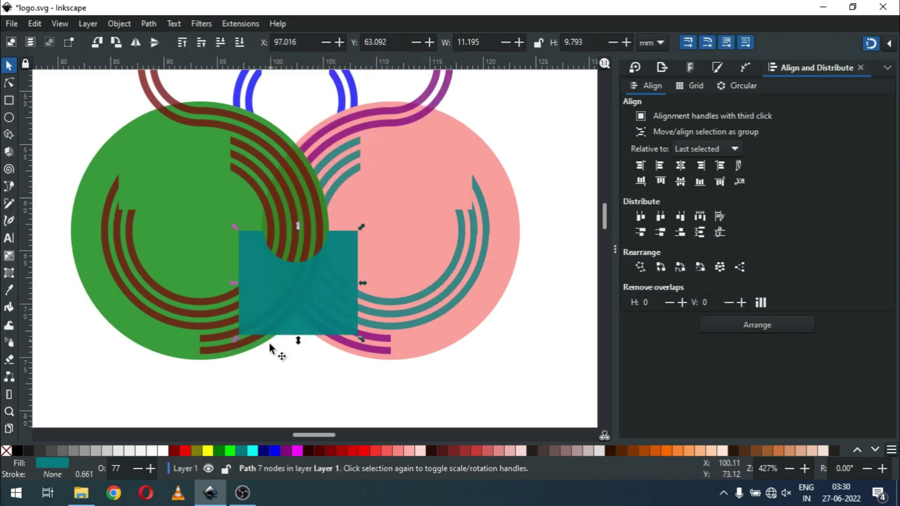
shift+click(219, 353)
click(147, 23)
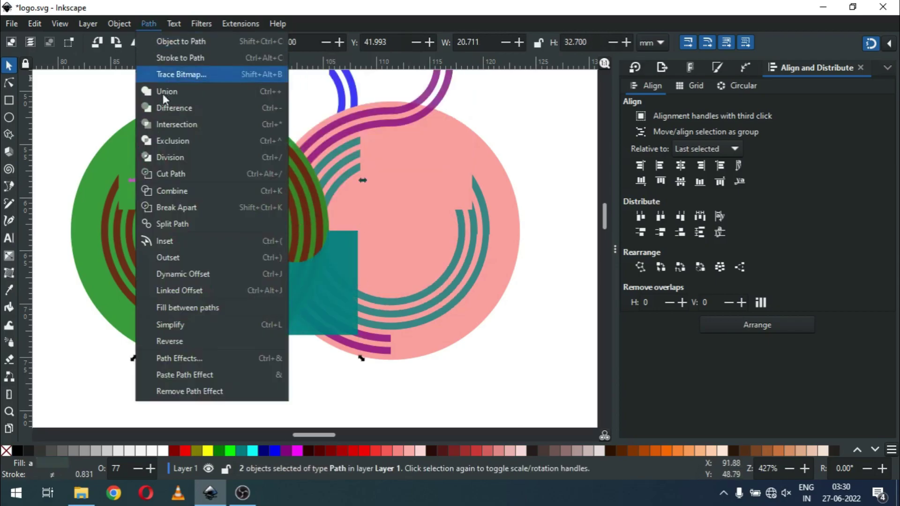
click(163, 108)
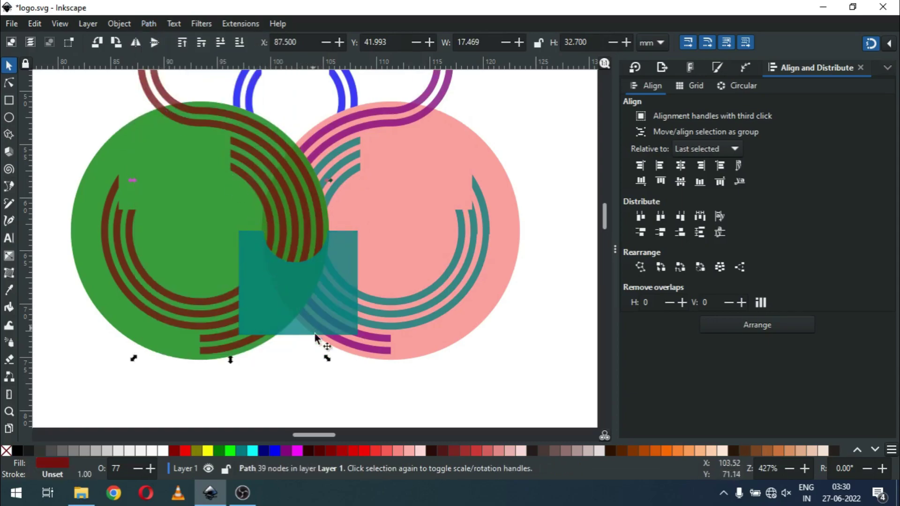
Step: Duplicate the notched teal rectangle once more and subtract the copy from the purple double band with Difference
click(301, 378)
right_click(306, 312)
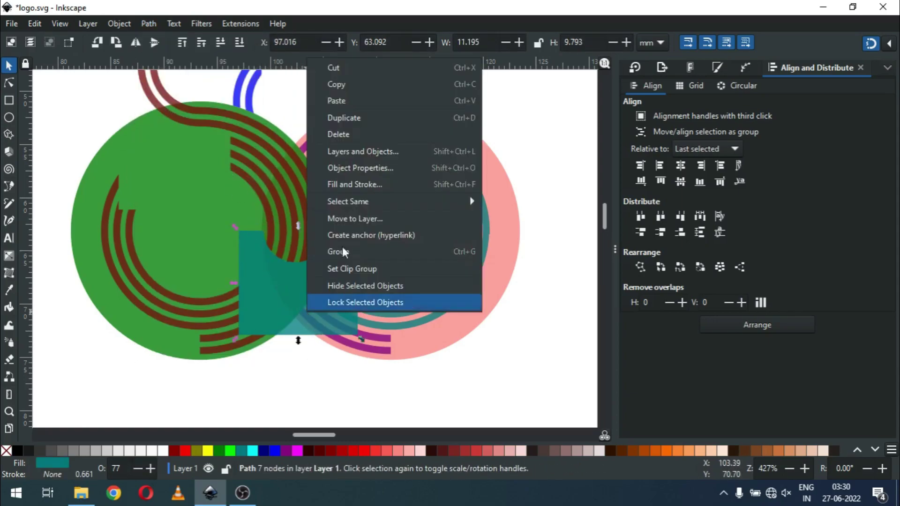
click(348, 119)
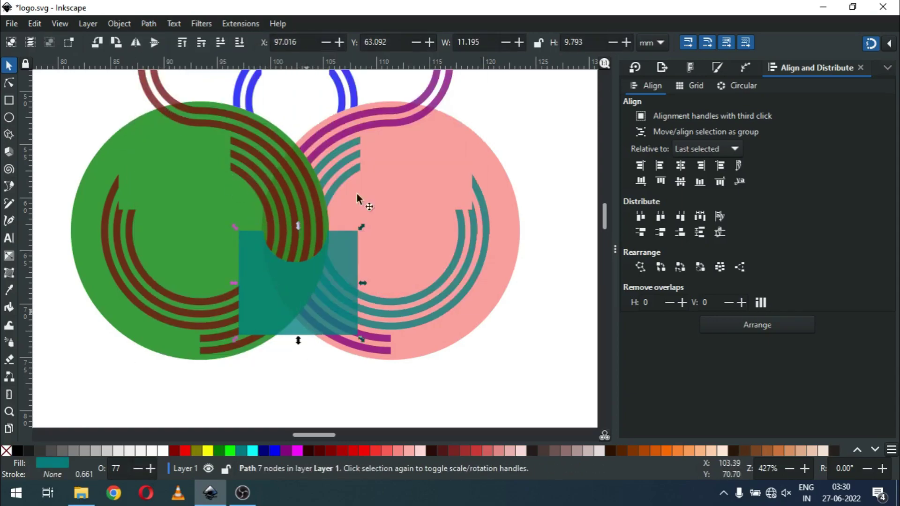
shift+click(385, 346)
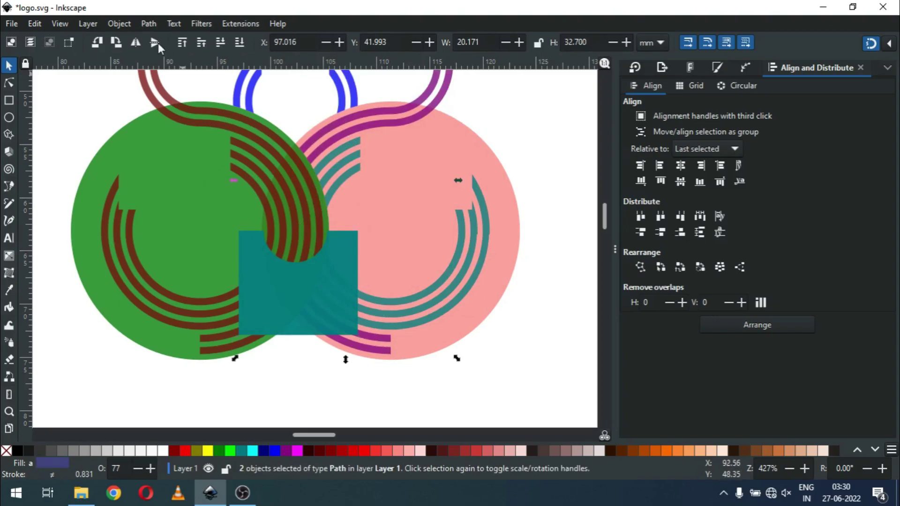
click(148, 23)
click(158, 106)
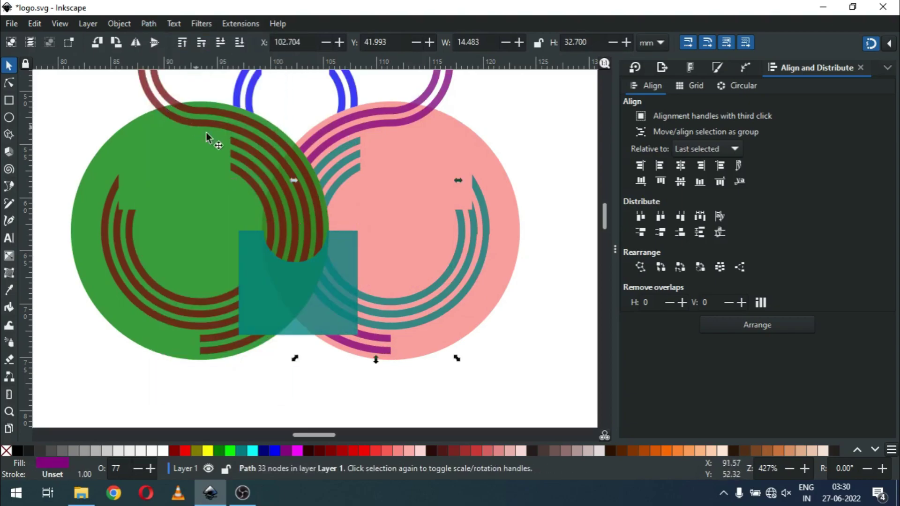
Step: Subtract the remaining notched rectangle from the teal rings on the pink circle with Difference
click(334, 302)
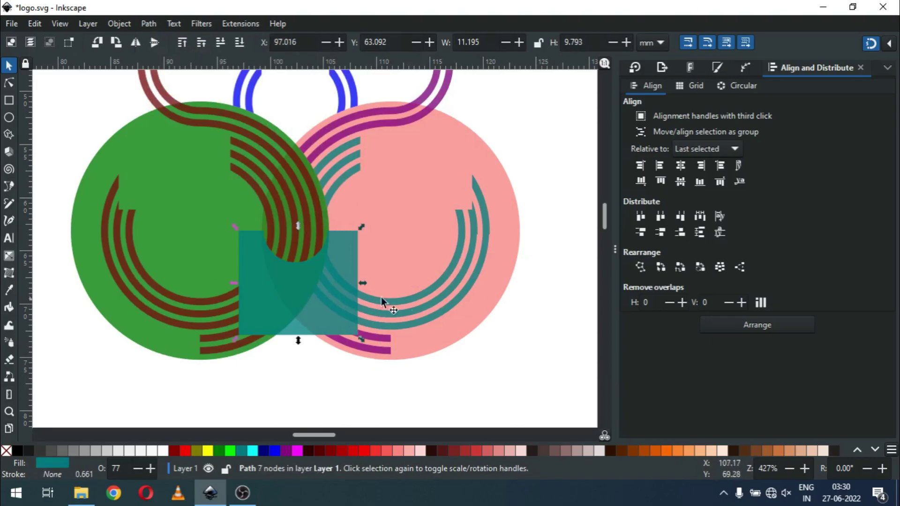
shift+click(408, 299)
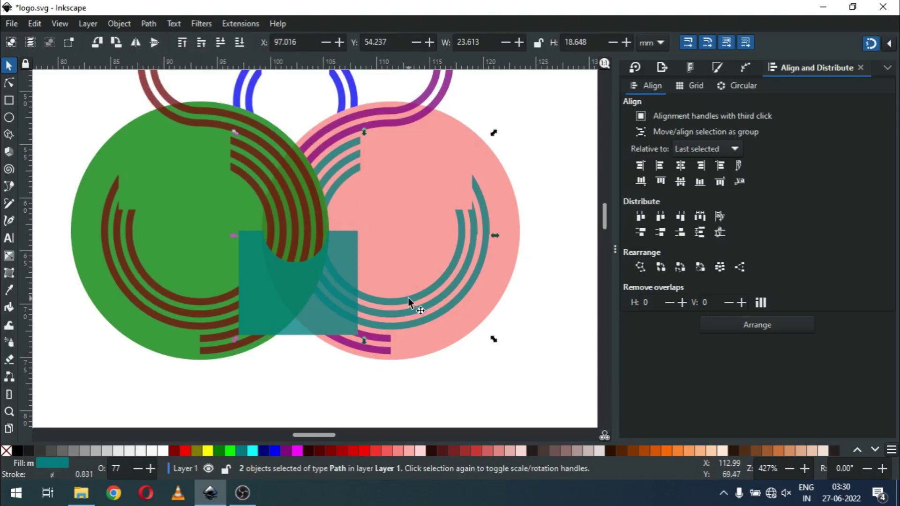
click(142, 23)
key(ctrl+minus)
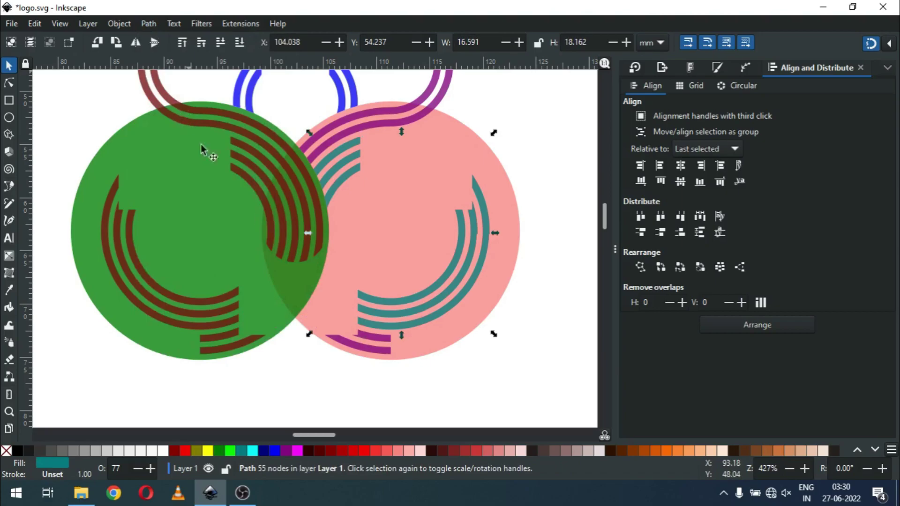
click(313, 374)
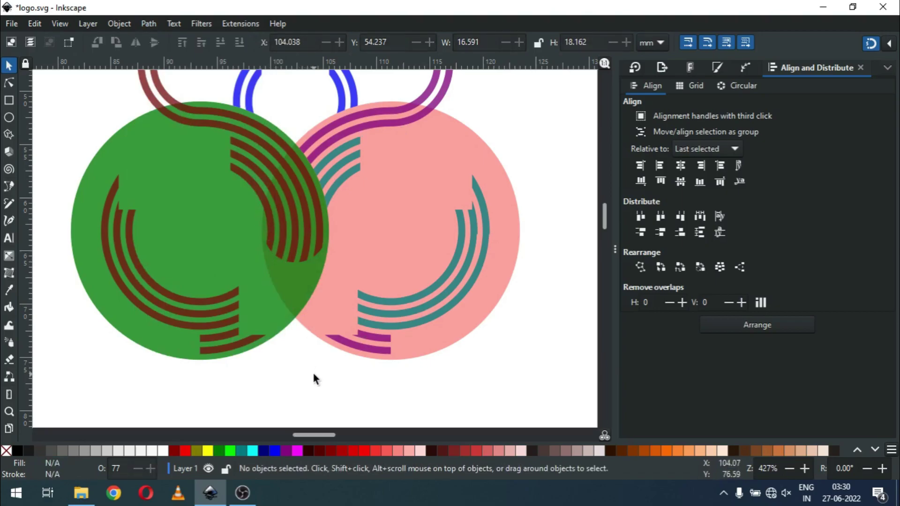
Step: Delete the grouped green and pink circles behind the bands
key(minus)
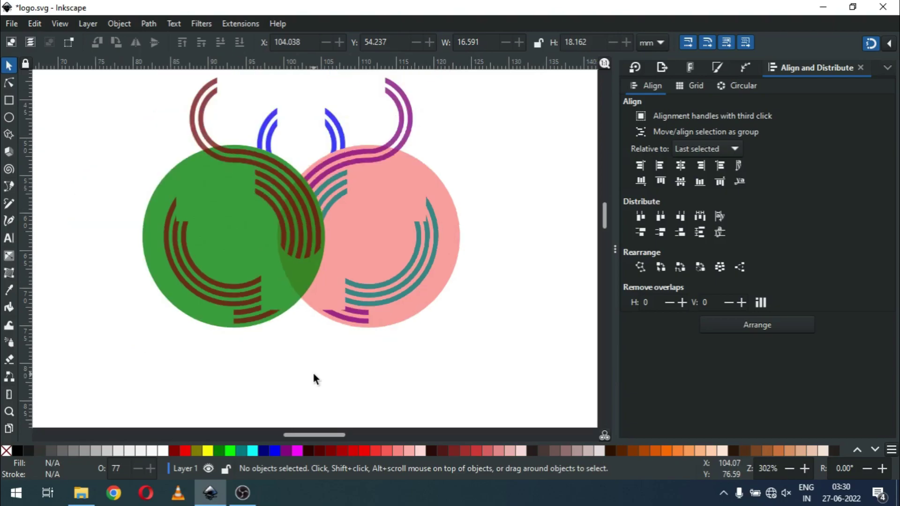
click(361, 241)
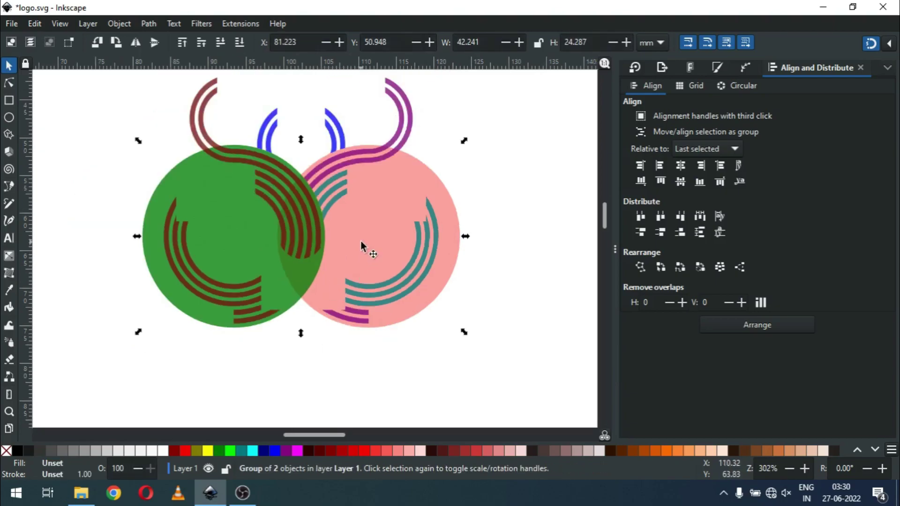
key(Delete)
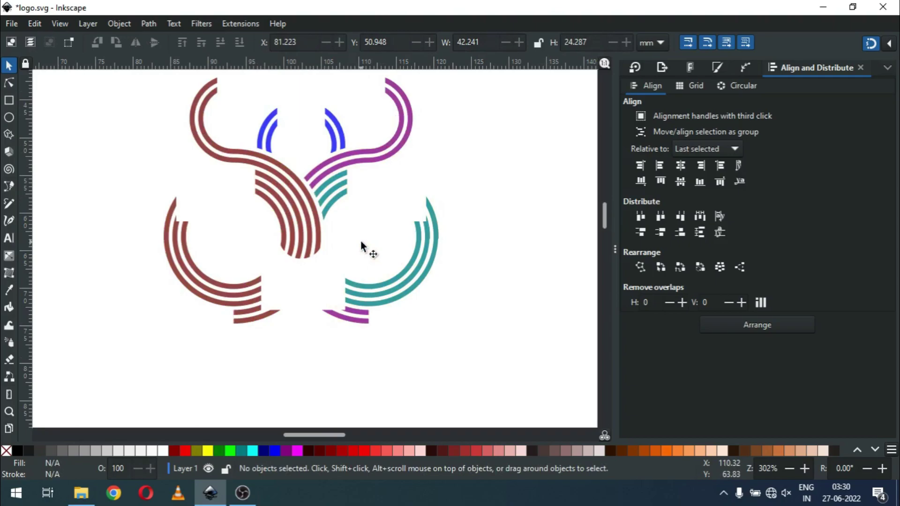
Step: Select all the band paths and break them apart into separate pieces
click(291, 201)
key(ctrl+a)
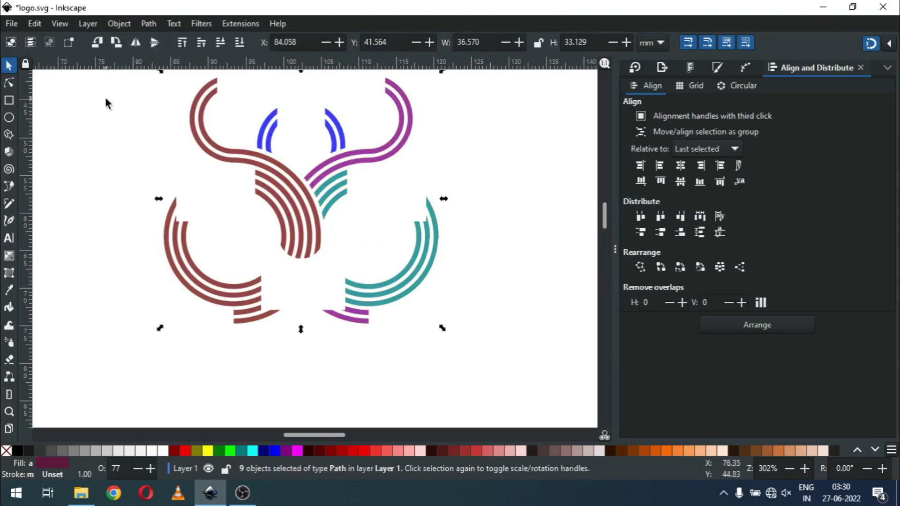
click(148, 24)
click(175, 208)
click(125, 210)
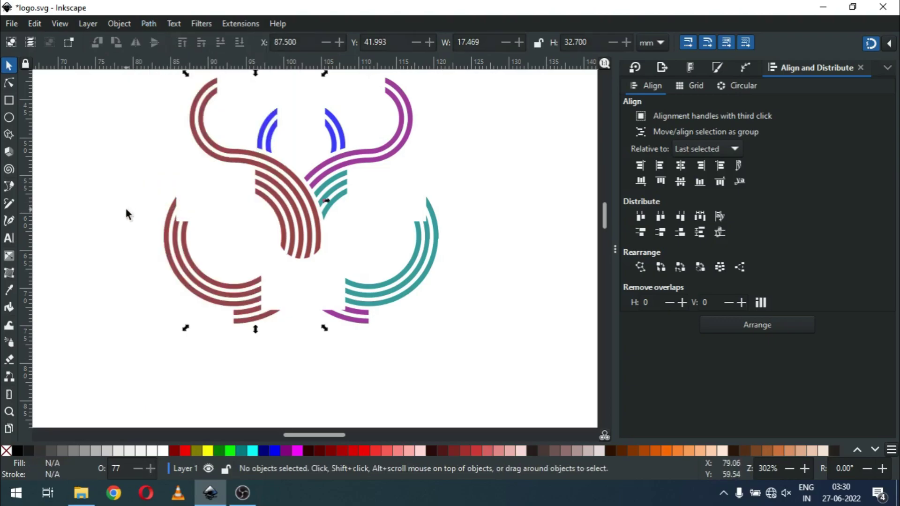
Step: Delete the leftover dark red, purple and teal arc pieces beside and below the deer head
drag(130, 192, 267, 336)
key(Delete)
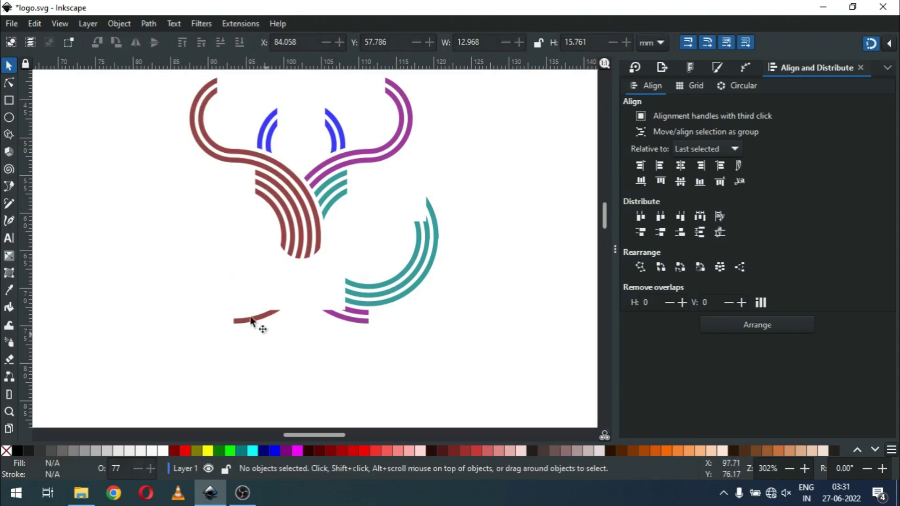
drag(207, 286, 394, 355)
key(Delete)
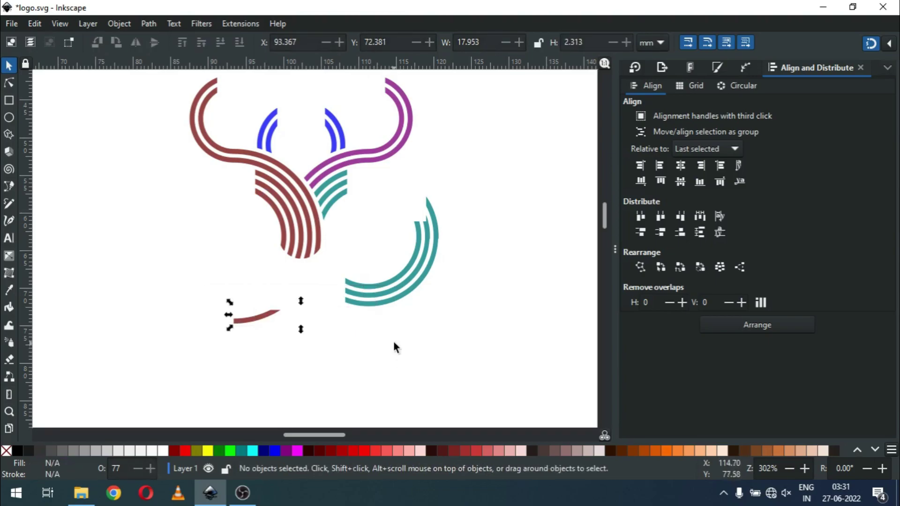
drag(485, 350, 333, 192)
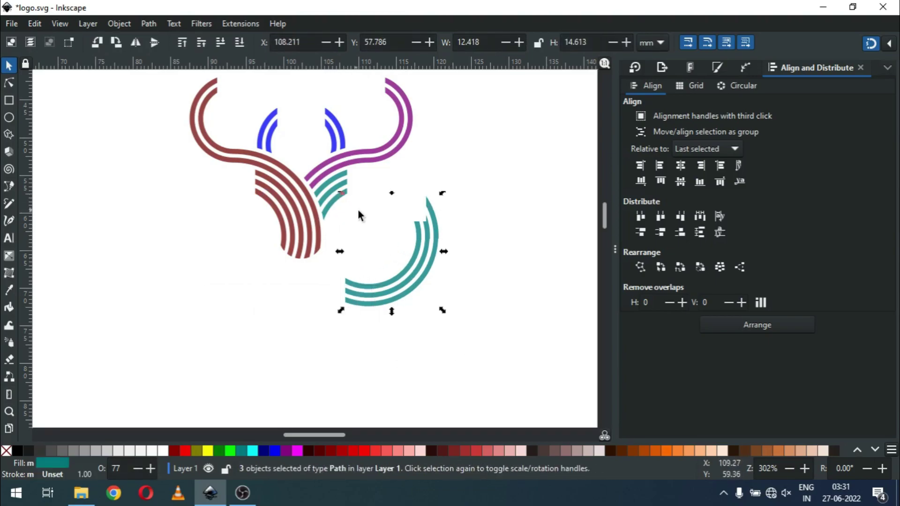
key(Delete)
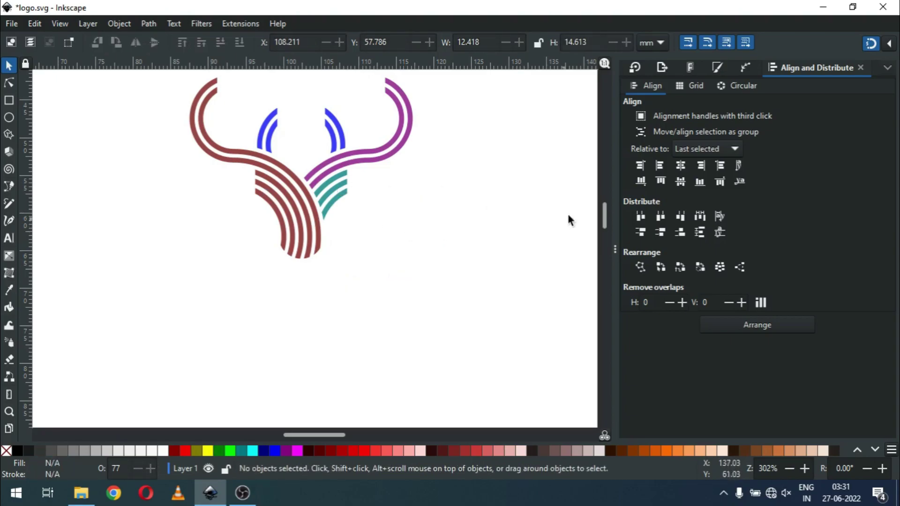
Step: Fill all remaining pieces of the deer head and antlers with dark red
scroll(605, 217, up, 2)
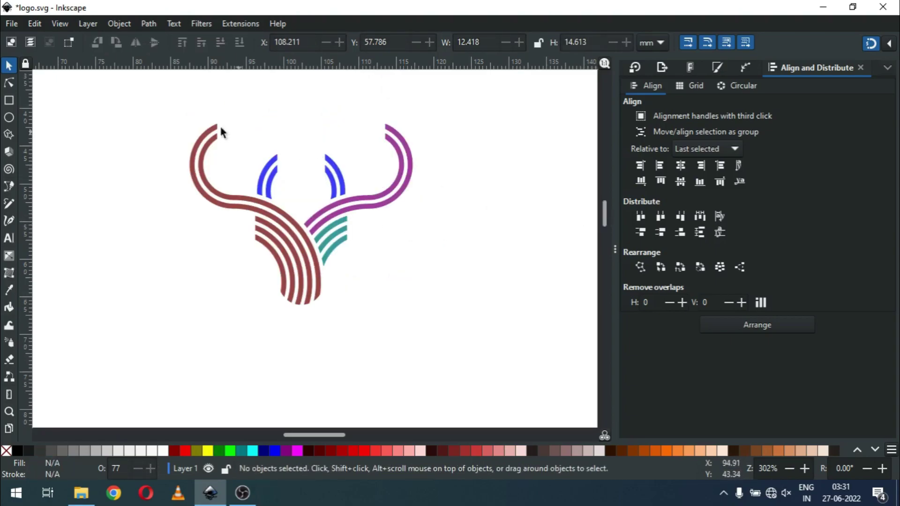
drag(155, 97, 489, 335)
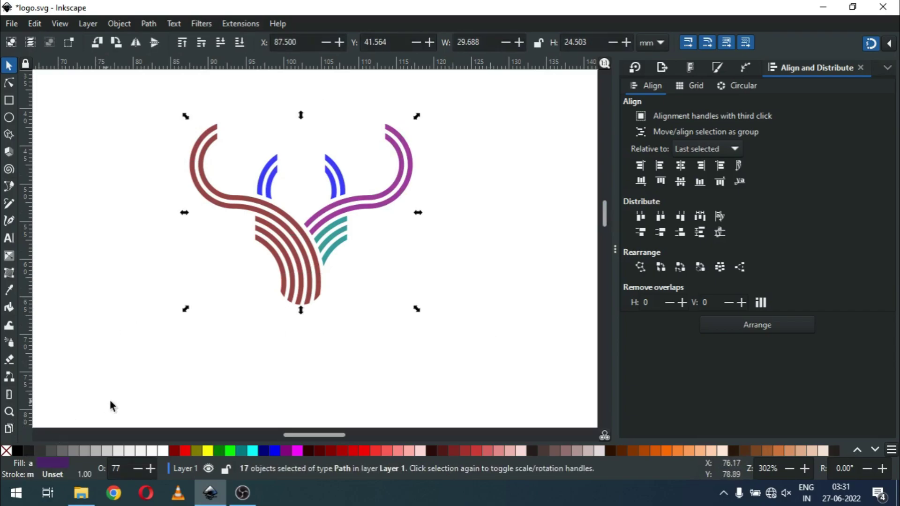
click(175, 455)
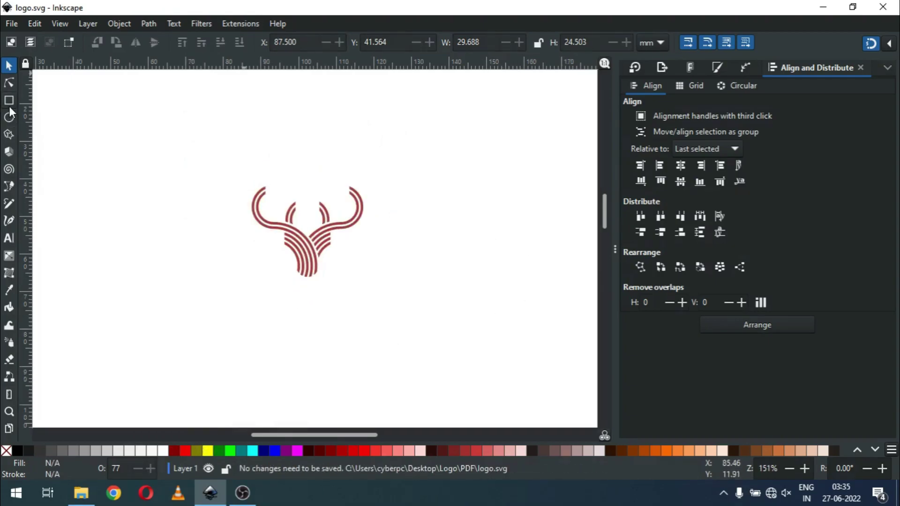
Step: Draw a background rectangle about 87.4 by 53.9 mm over the deer logo
click(9, 100)
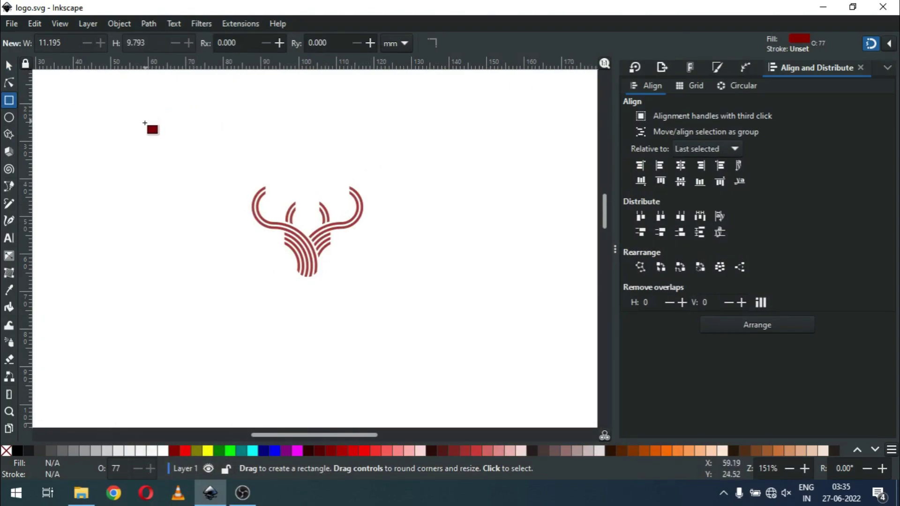
drag(145, 123, 473, 325)
key(s)
Step: Switch the units to px and size the background rectangle to 1280 by 720 px
click(650, 43)
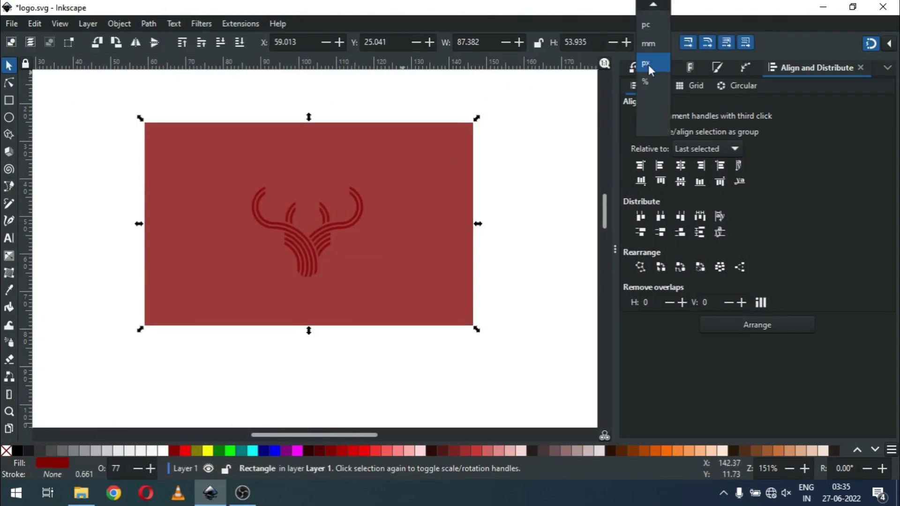
click(649, 63)
triple_click(471, 42)
text(1280)
key(Return)
key(Tab)
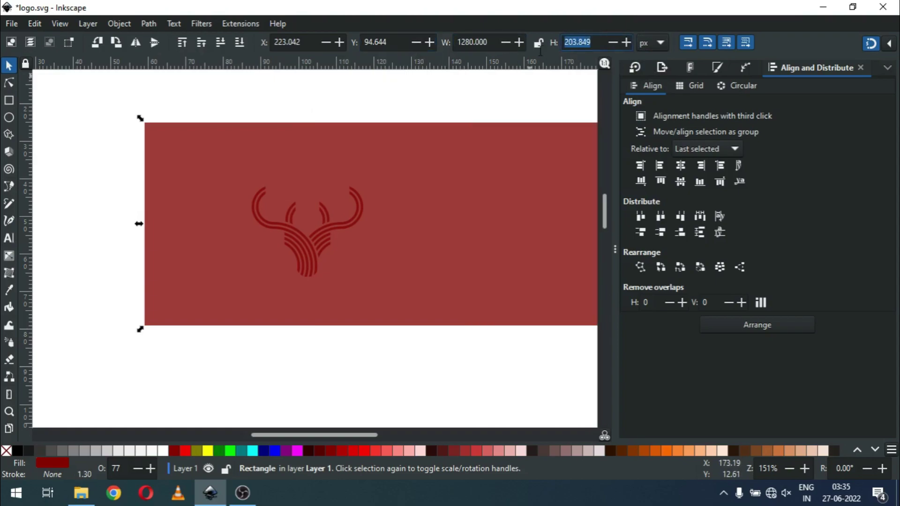
text(720)
key(Return)
Step: Move the background rectangle so that it extends evenly past both sides of the page and covers the deer logo
click(443, 94)
key(minus)
key(minus)
drag(438, 214, 282, 157)
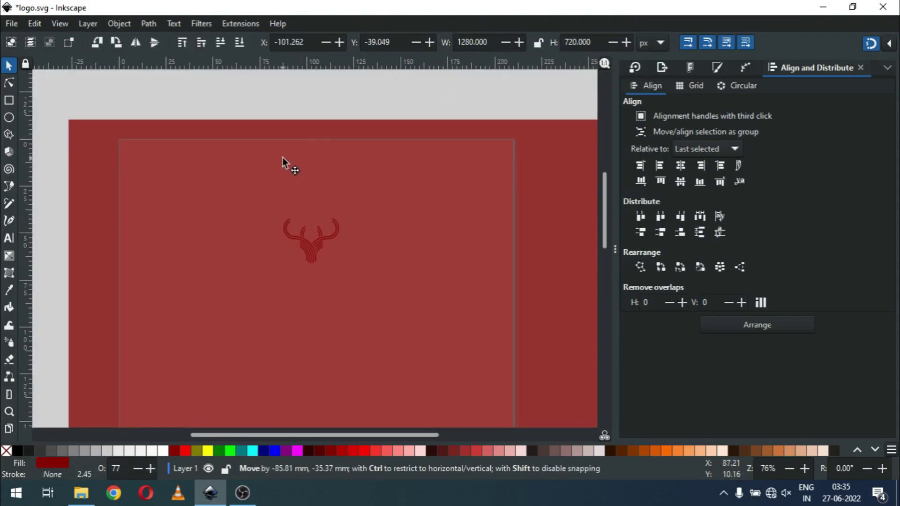
key(minus)
key(minus)
drag(431, 233, 409, 249)
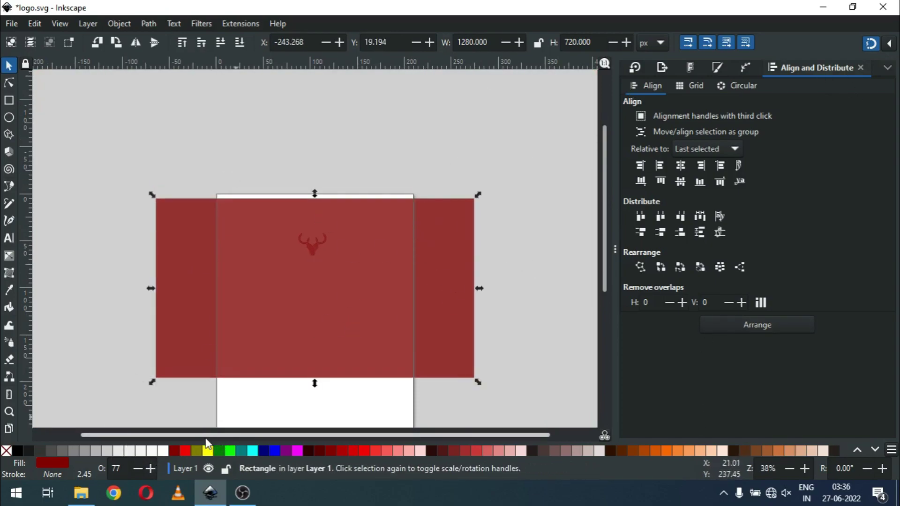
Step: Apply a linear gradient fill to the background rectangle and leave it without a stroke
key(ctrl+shift+f)
click(662, 104)
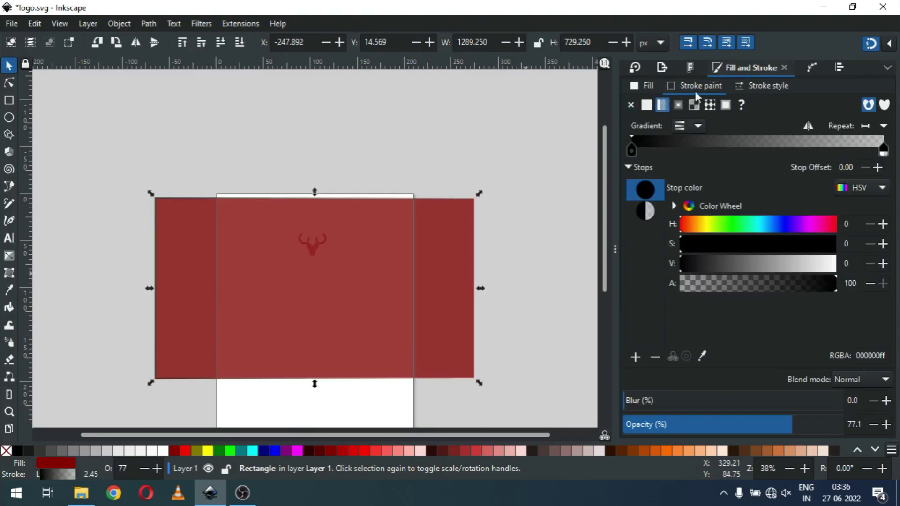
click(631, 104)
click(646, 85)
click(662, 104)
key(d)
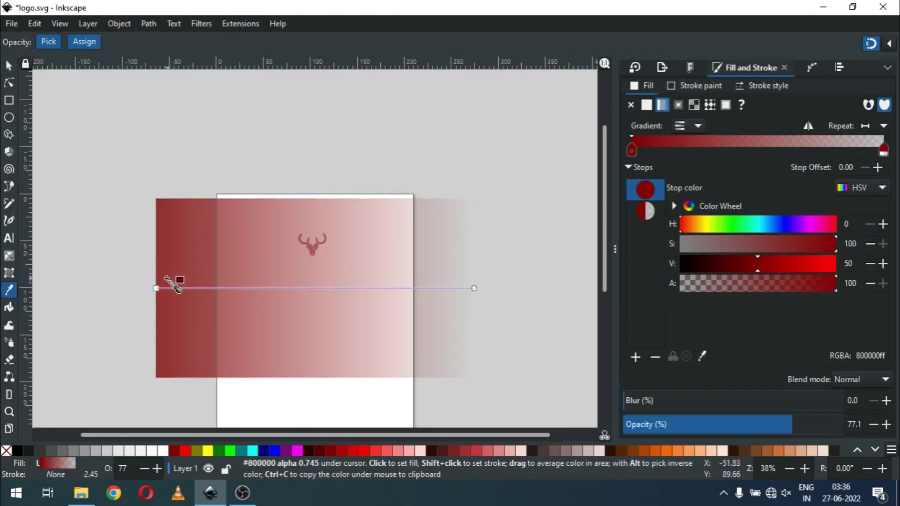
Step: Colour the background gradient's start stop dark navy #00112B and its end stop blue #003380
click(157, 289)
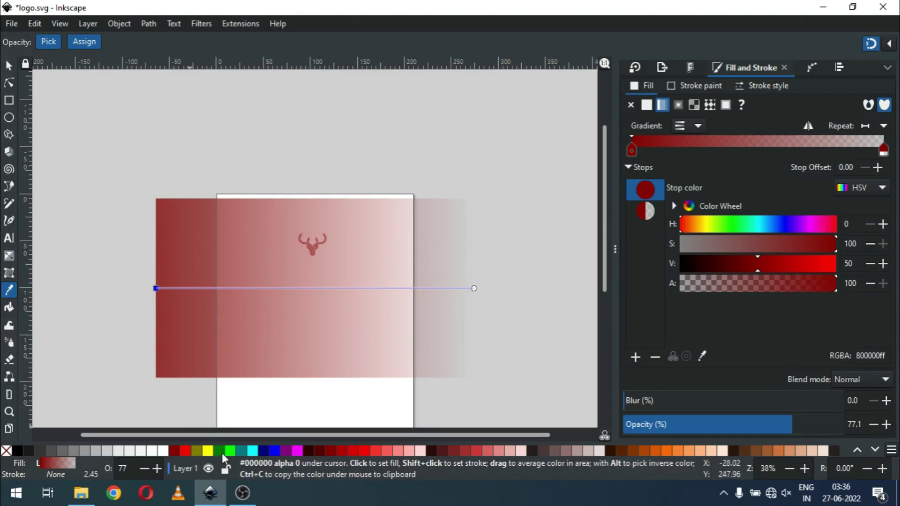
click(876, 449)
click(875, 450)
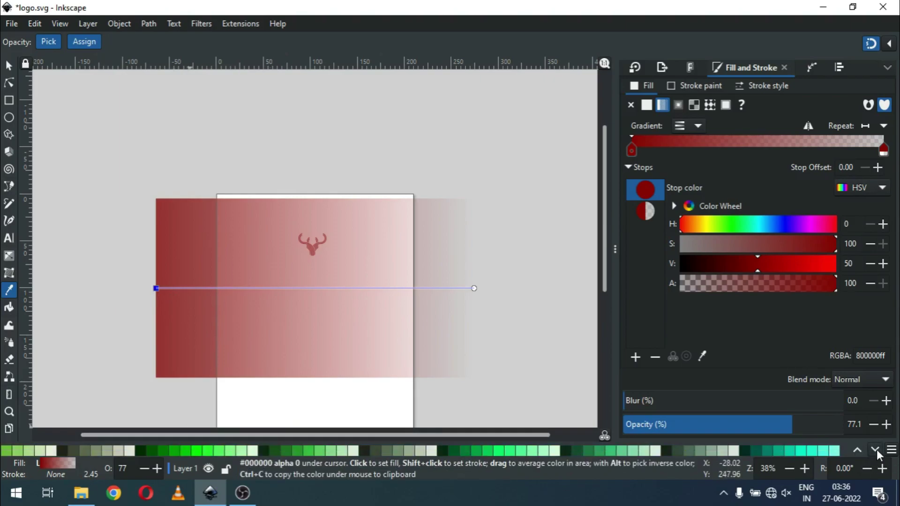
click(876, 450)
click(509, 451)
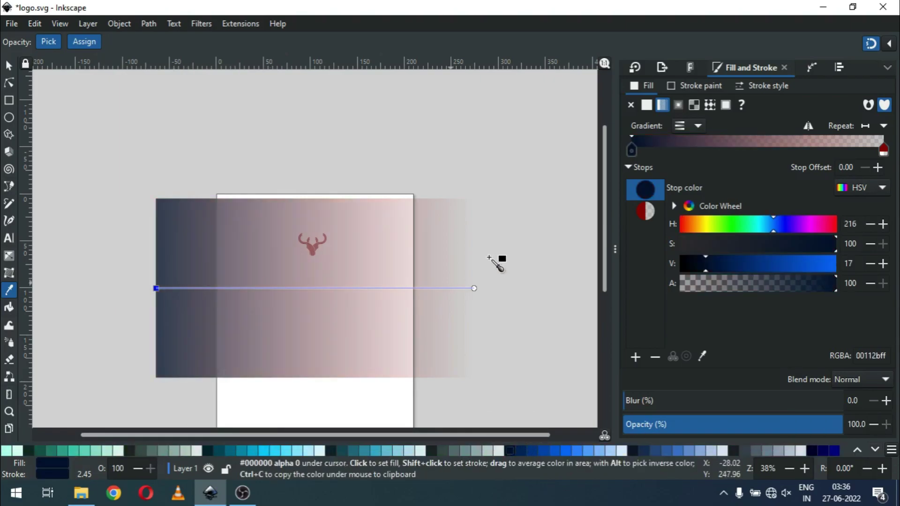
click(475, 288)
click(532, 451)
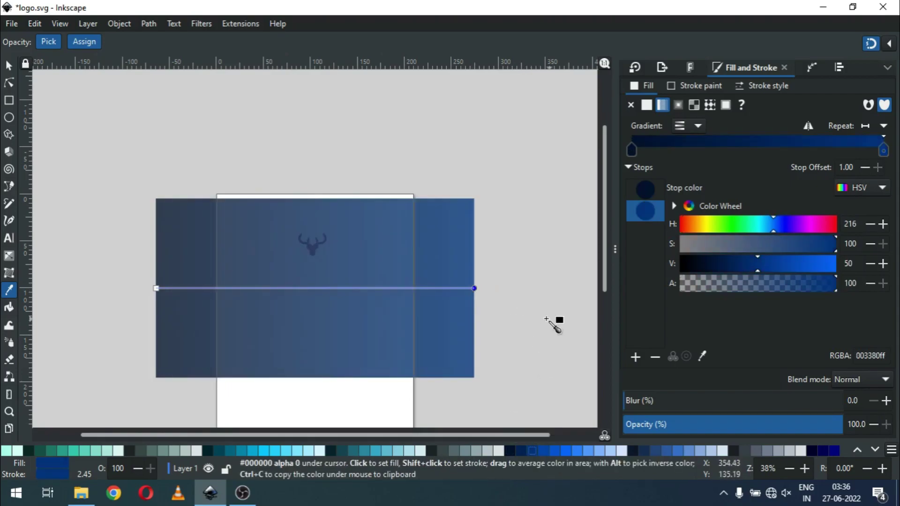
Step: Make the background rectangle fully opaque and lower it to the bottom, behind the deer logo pieces
key(s)
key(Tab)
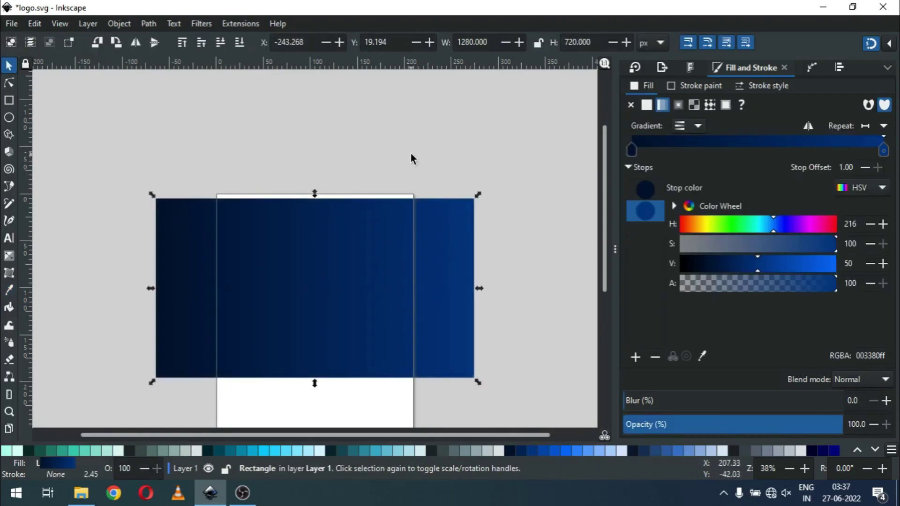
click(119, 24)
click(159, 324)
Step: Select all deer logo pieces, enlarge them together to about 622 by 513 px and position them centrally on the background
click(237, 168)
drag(237, 169, 377, 298)
drag(326, 249, 325, 286)
drag(382, 339, 394, 349)
key(z)
click(330, 310)
key(s)
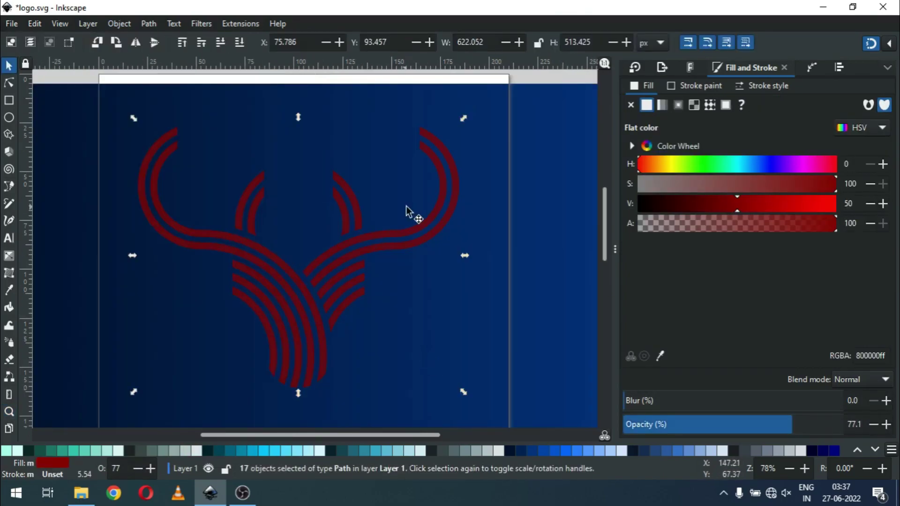
drag(440, 188, 443, 198)
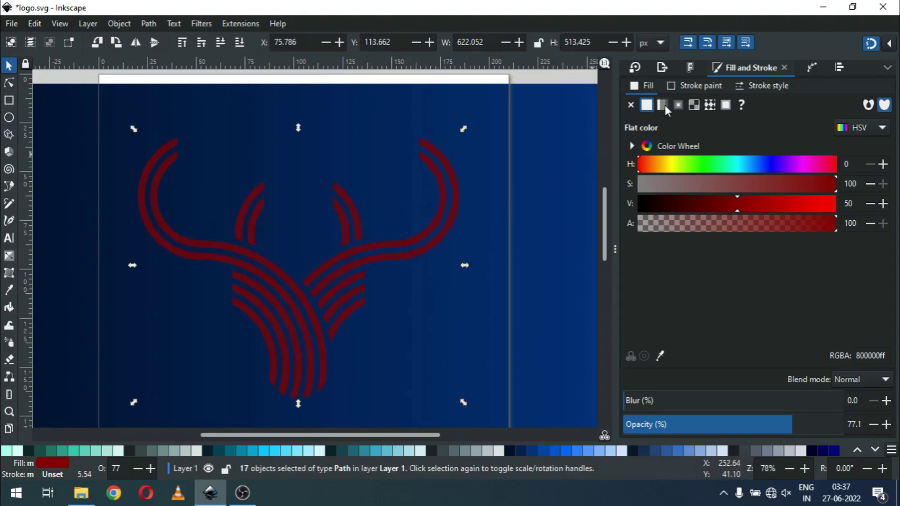
click(662, 105)
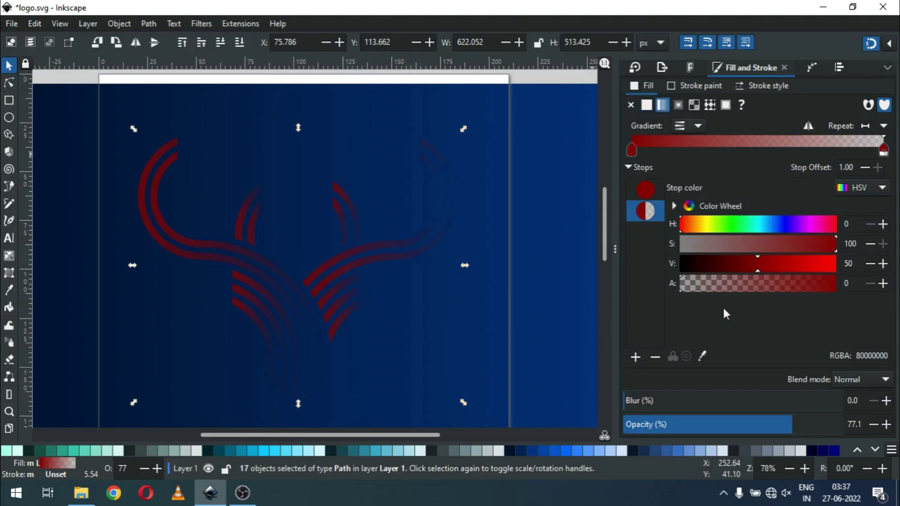
click(703, 357)
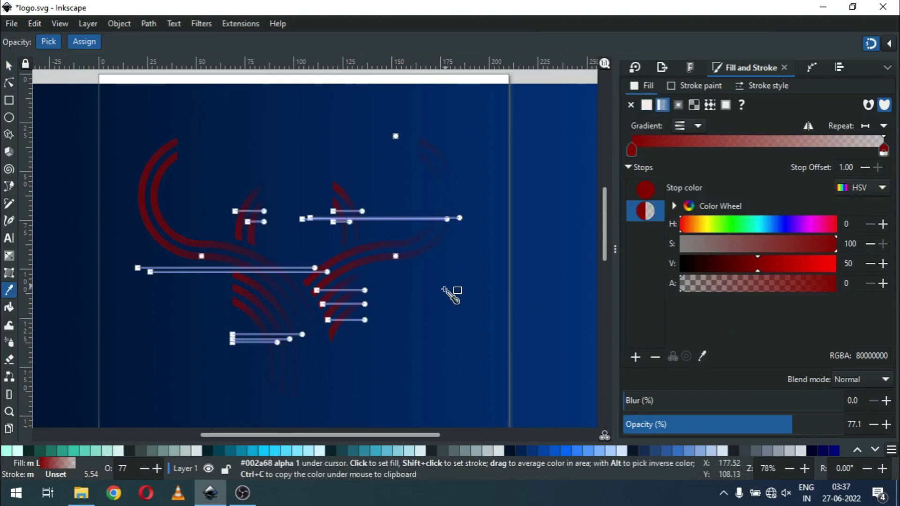
click(8, 64)
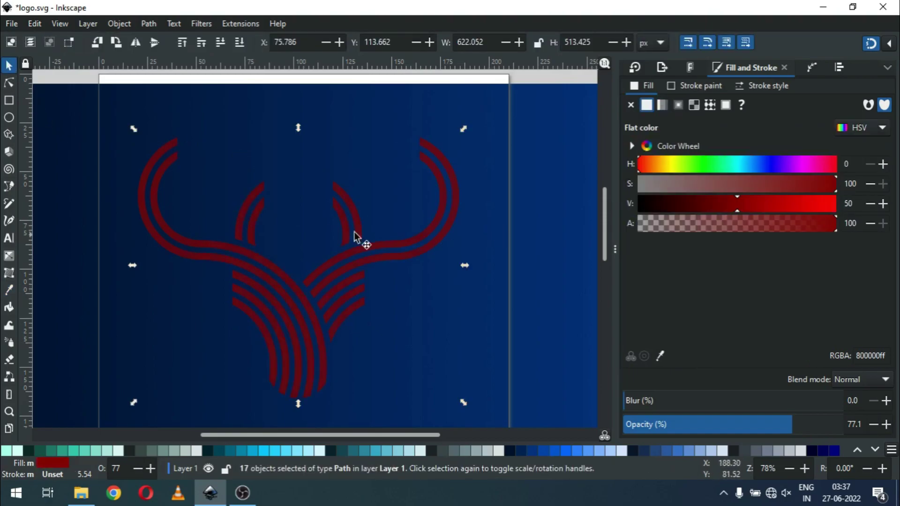
Step: Unite all deer logo pieces into a single path and apply a linear gradient fill to it
click(147, 24)
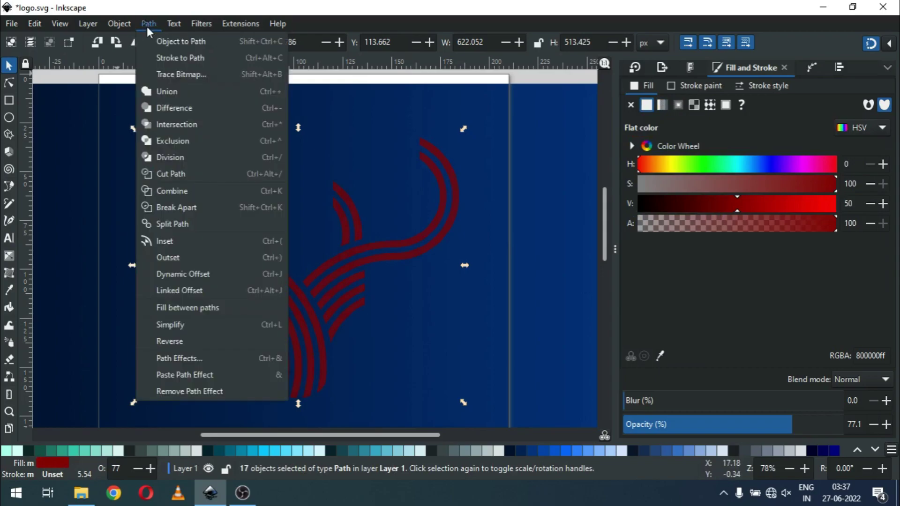
click(159, 91)
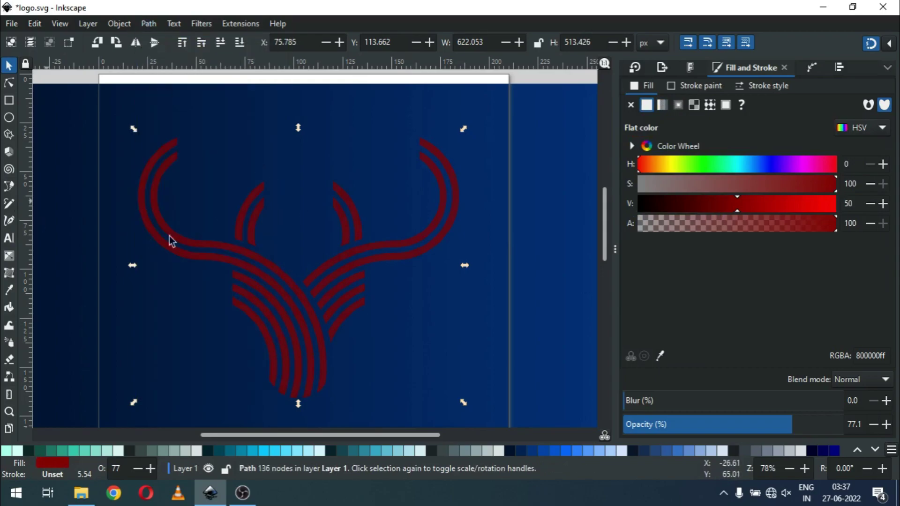
click(662, 105)
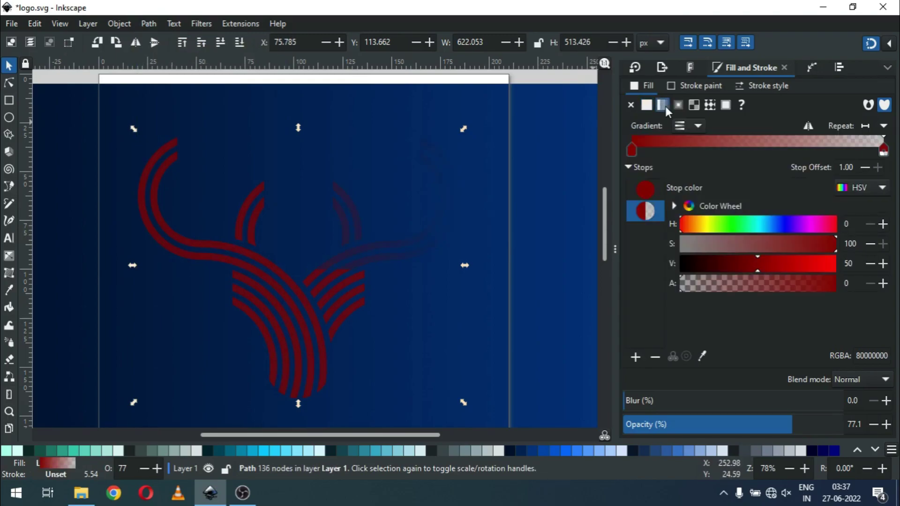
click(704, 356)
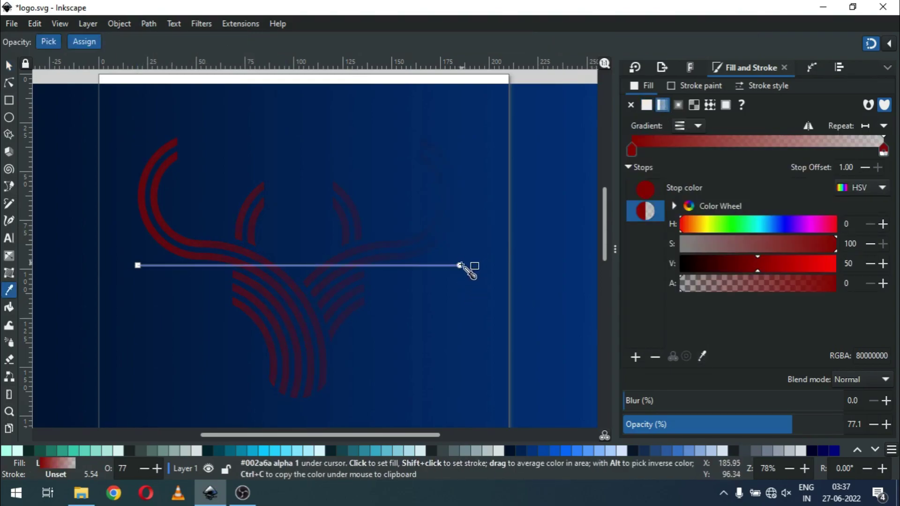
Step: Colour the deer gradient's end stop light red #FF5555 and its start stop orange #FF7F2A
click(857, 449)
click(857, 449)
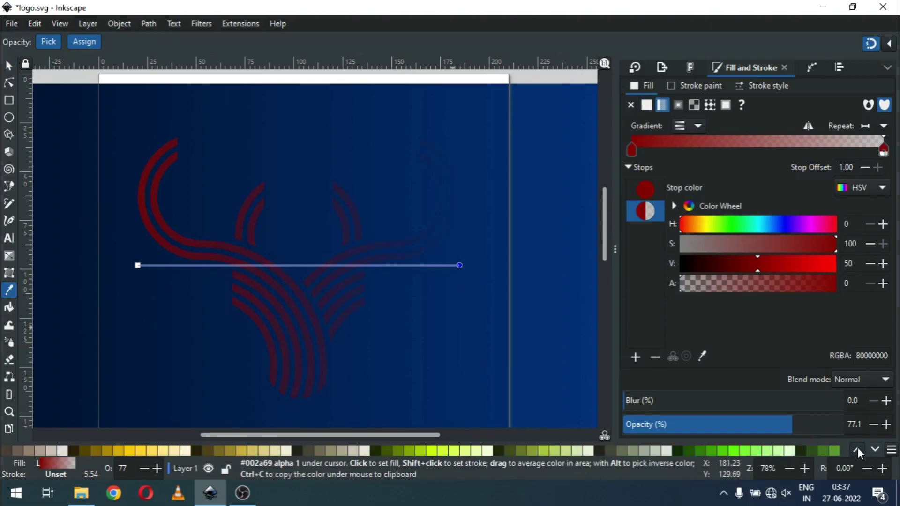
click(857, 449)
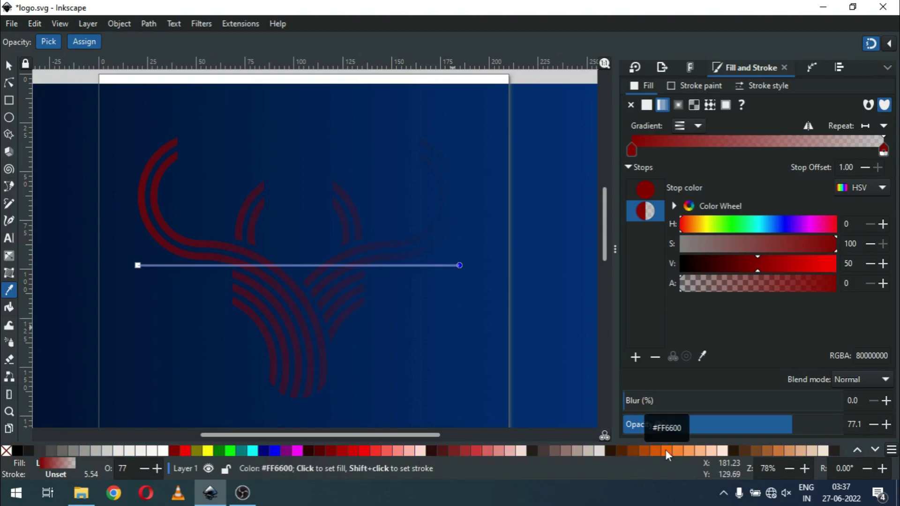
click(384, 450)
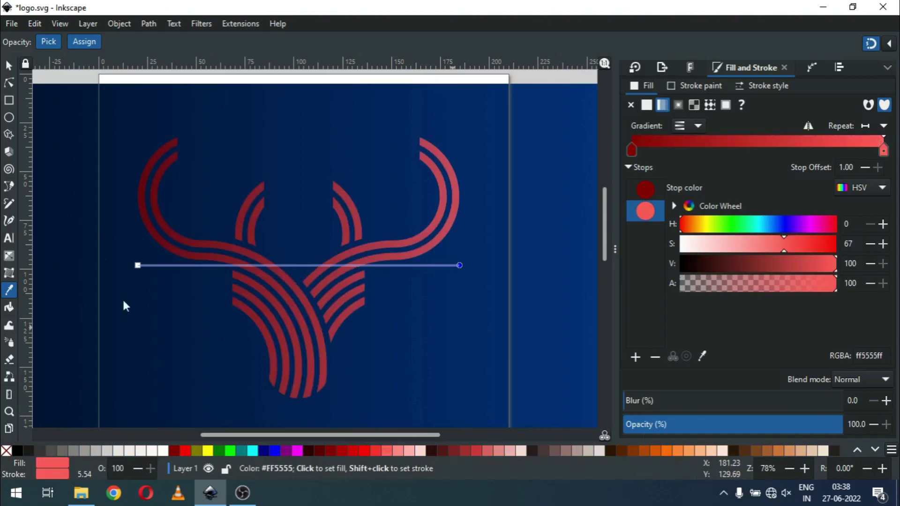
click(138, 266)
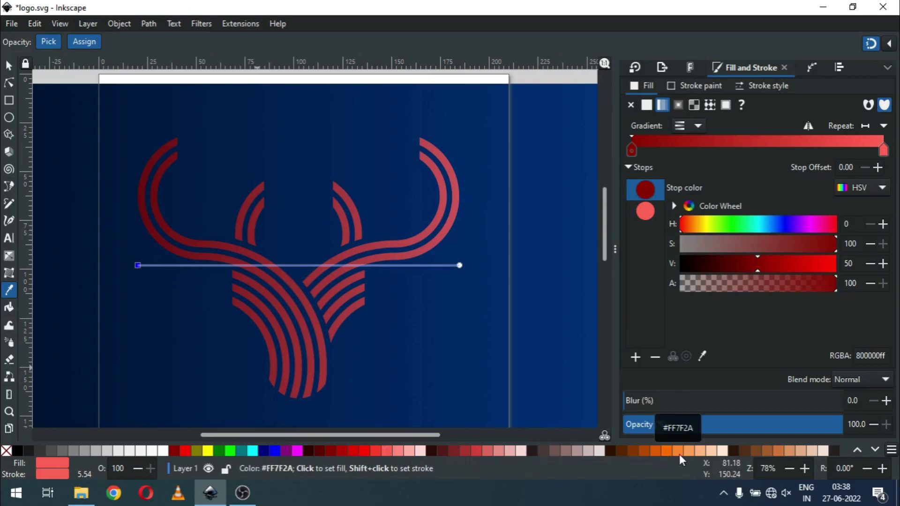
click(679, 454)
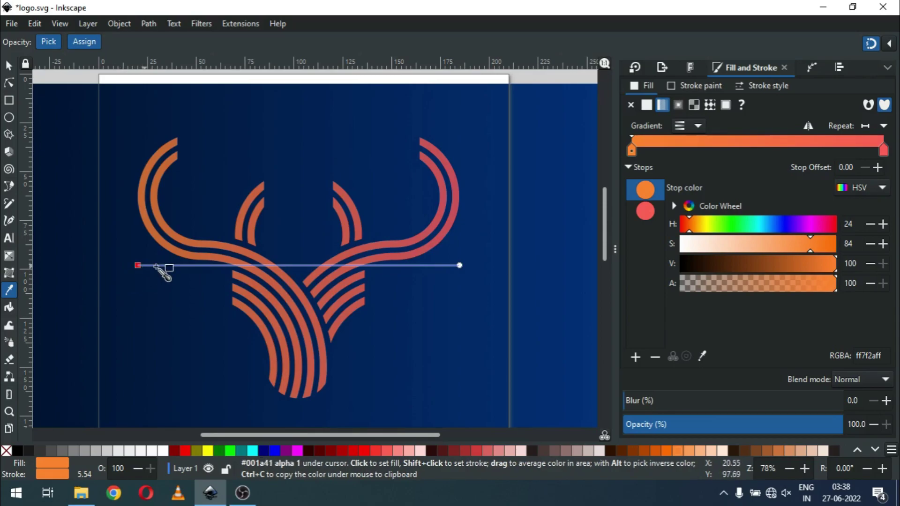
Step: Shorten and tilt the deer's gradient line so it rises from beside the lower left of the head to the right antler
drag(137, 265, 189, 306)
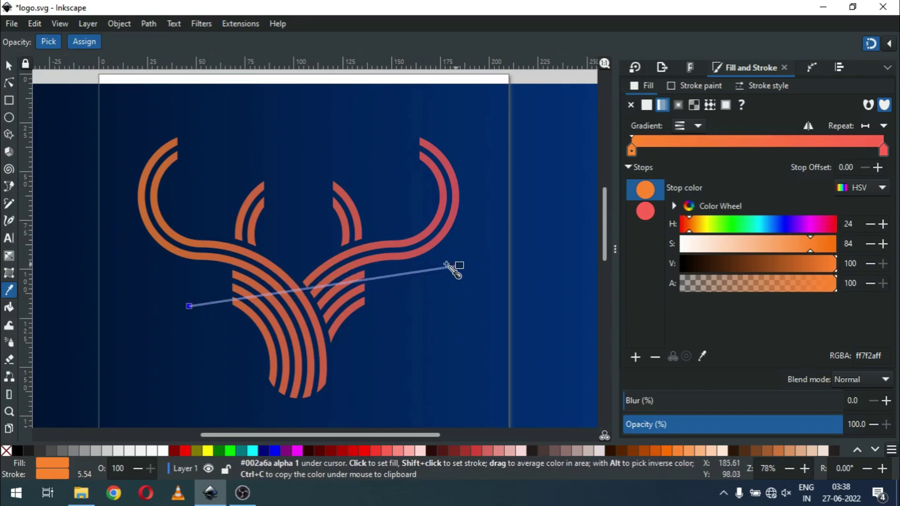
drag(448, 265, 424, 253)
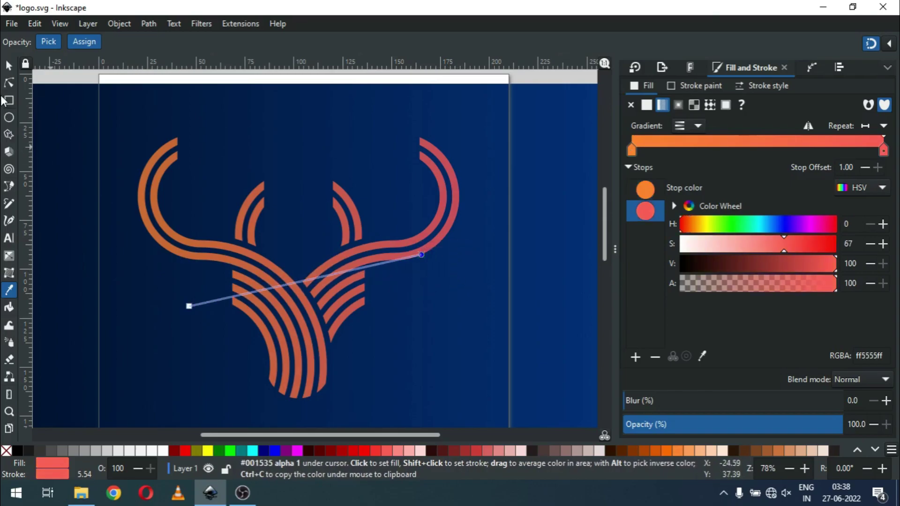
click(9, 67)
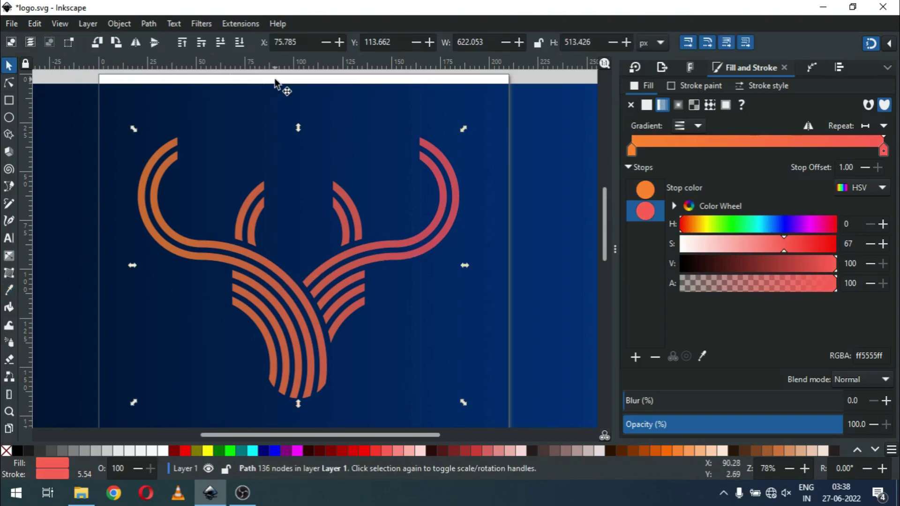
Step: Deselect everything with the whole composition in view and save the document
click(276, 82)
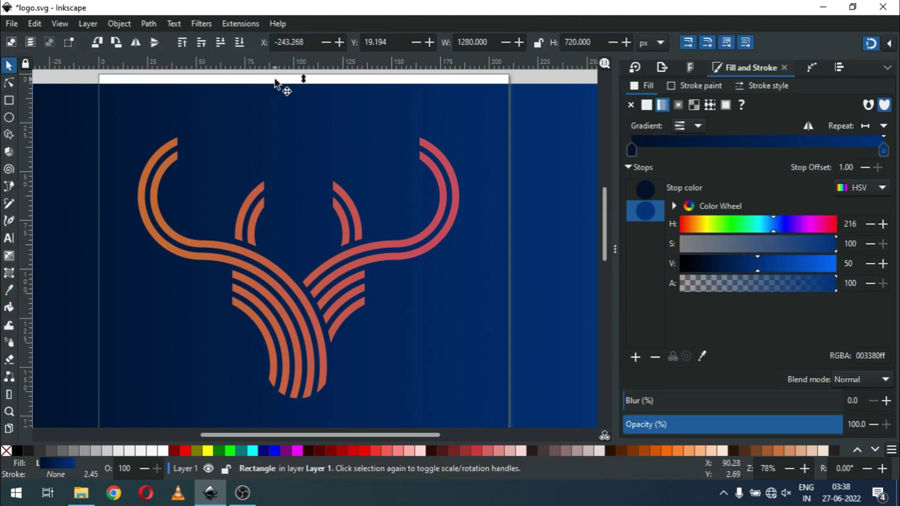
key(minus)
key(minus)
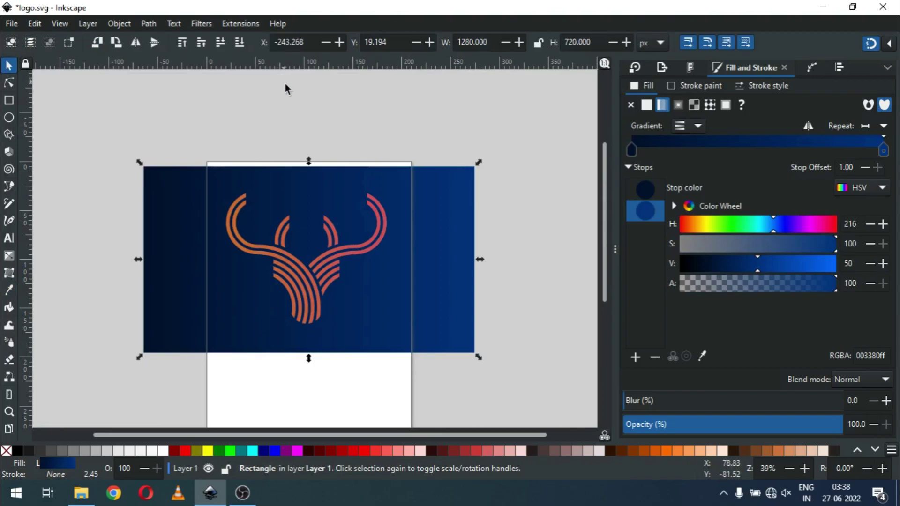
click(302, 100)
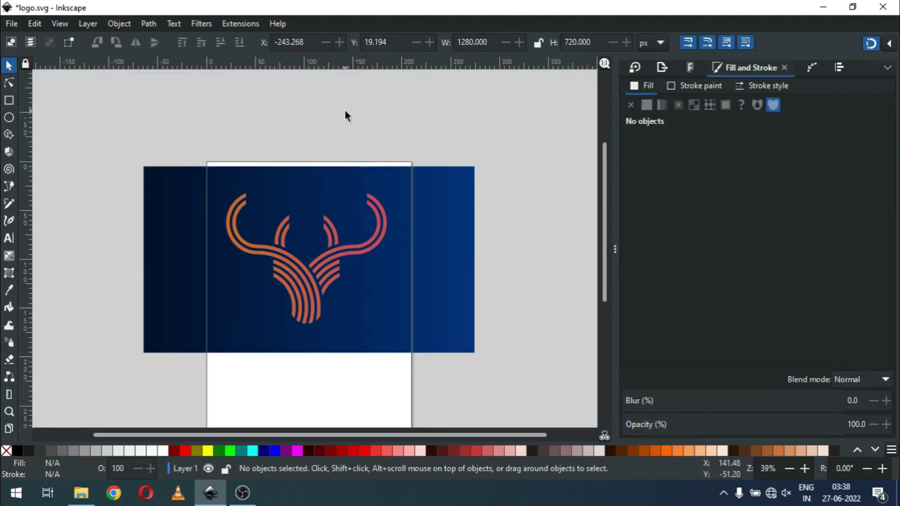
key(ctrl+s)
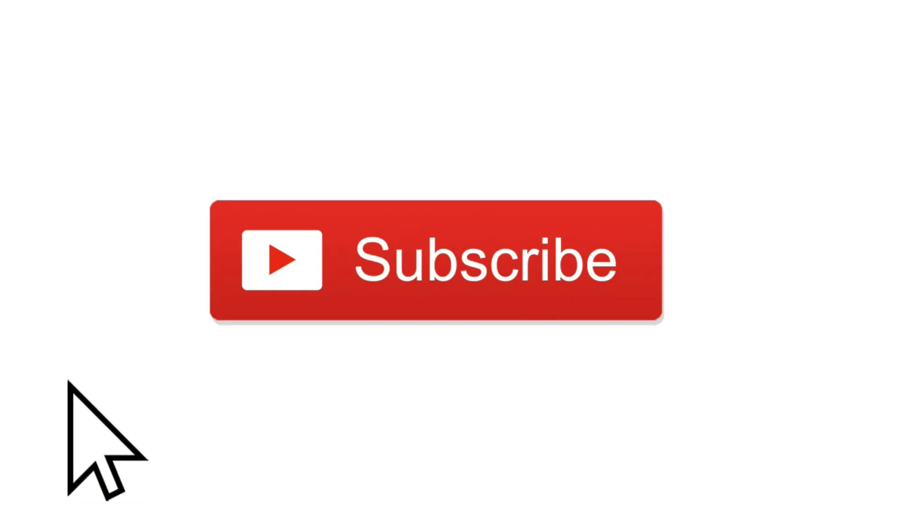